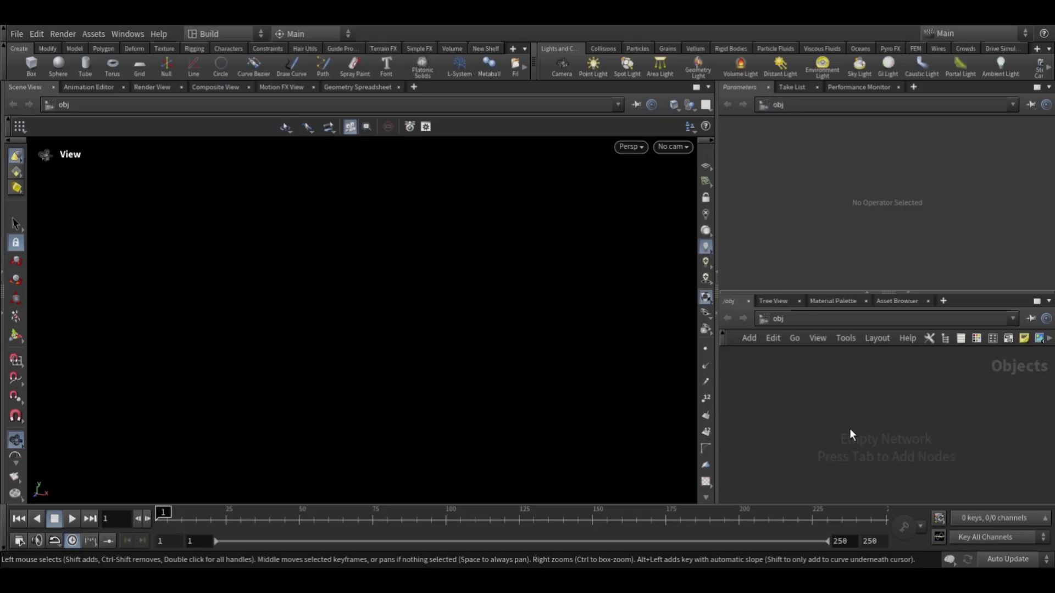
Step: Create a Geometry object at the object level and rename it Anti_droplet
key(Return)
click(894, 422)
scroll(909, 444, up, 4)
click(929, 397)
drag(961, 398, 763, 404)
text(Ab)
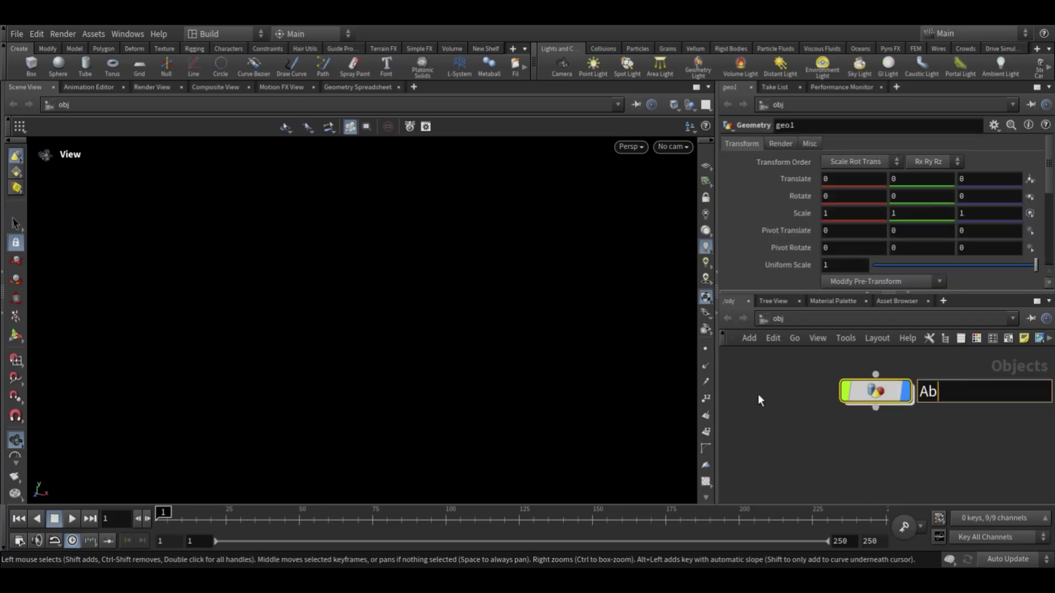
text(ti_droplet)
key(Return)
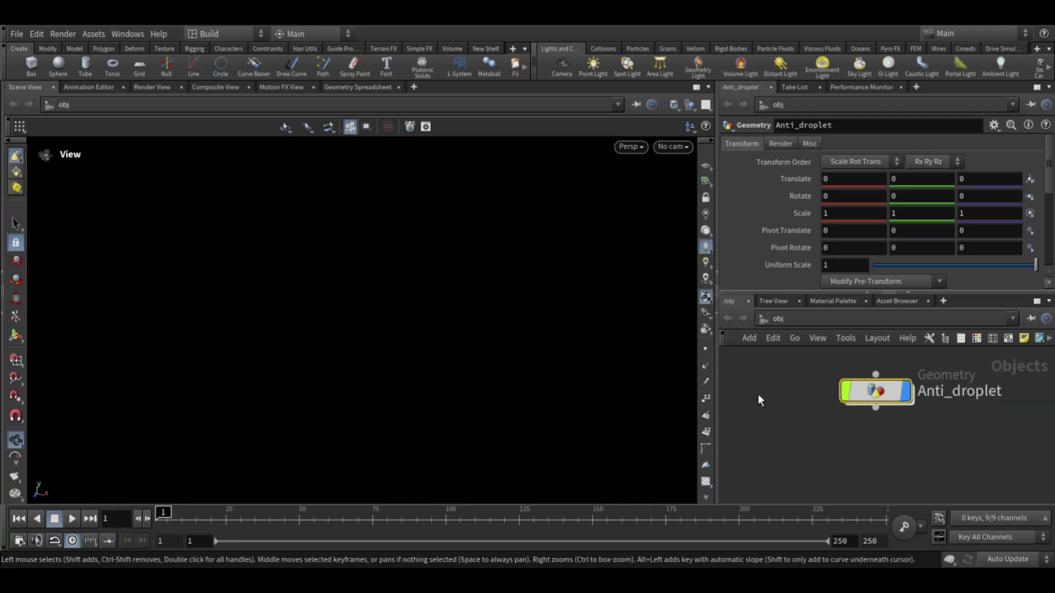
Step: Add a Grid node inside the Anti_droplet geometry object and frame it in the scene view
double_click(877, 393)
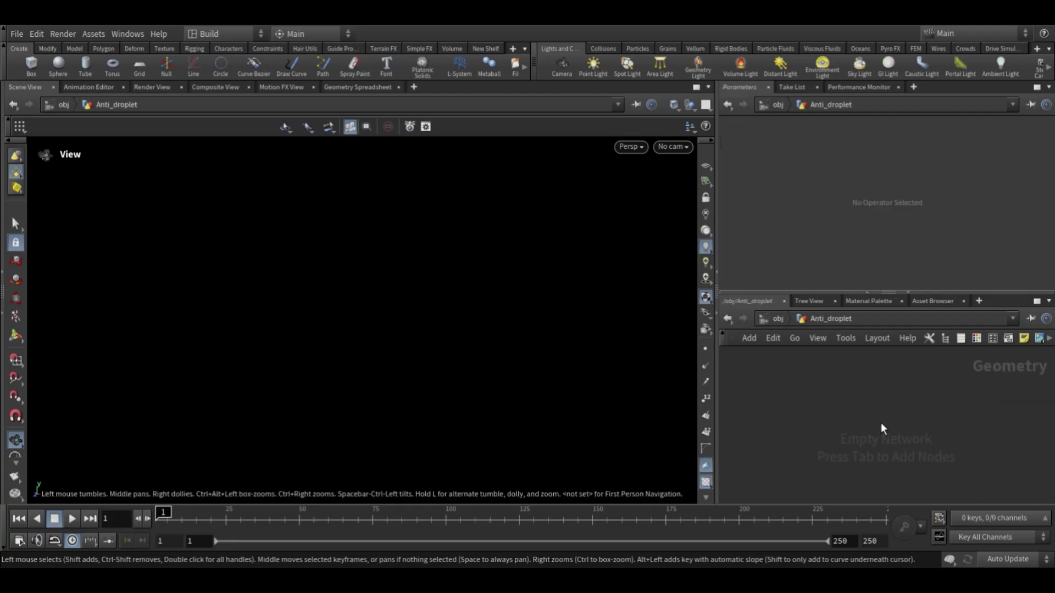
key(Tab)
text(grid)
key(Return)
click(881, 423)
key(space+g)
drag(544, 378, 434, 382)
Step: Set the grid's size to 1.5 by 1.5
click(844, 245)
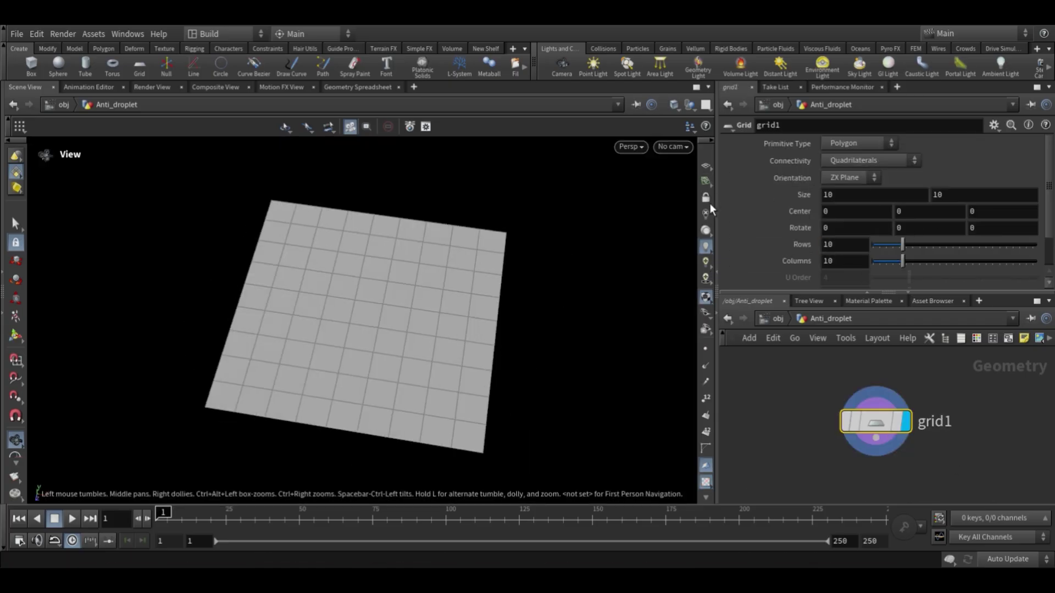
text(.5)
key(Tab)
text(1.5)
key(Return)
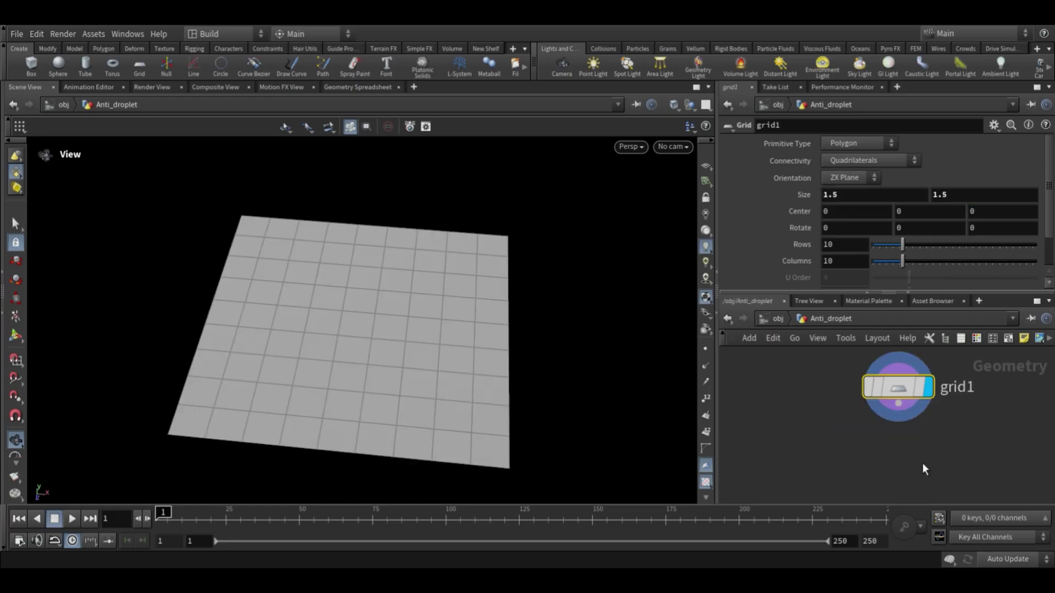
Step: Add a PolyExtrude node fed by the grid and display its result
click(895, 325)
click(924, 461)
scroll(925, 466, up, 3)
click(935, 464)
click(947, 465)
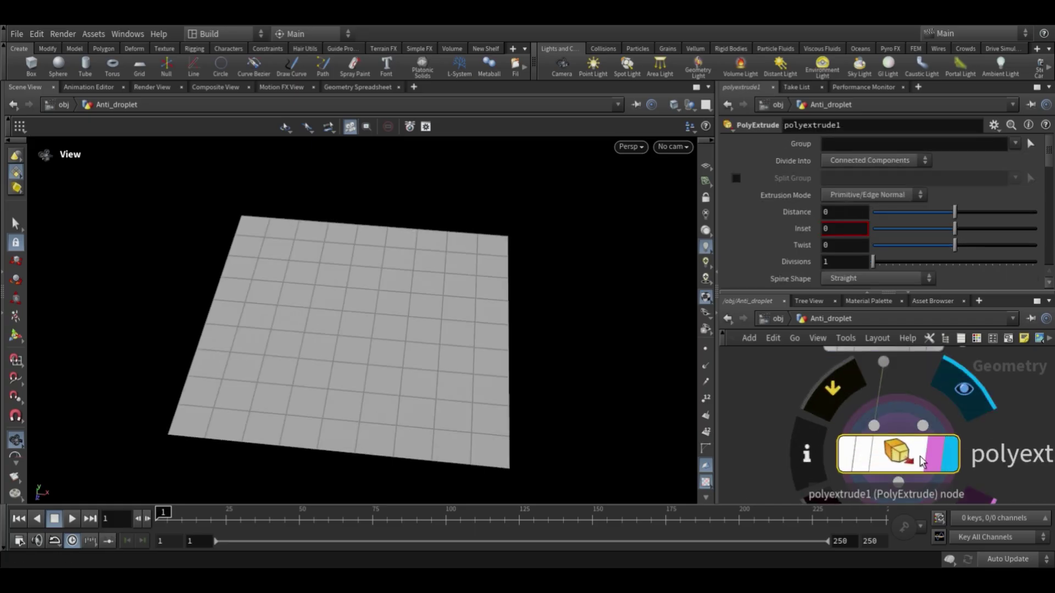
Step: Set the PolyExtrude distance to 0.025
click(860, 216)
text(0.25)
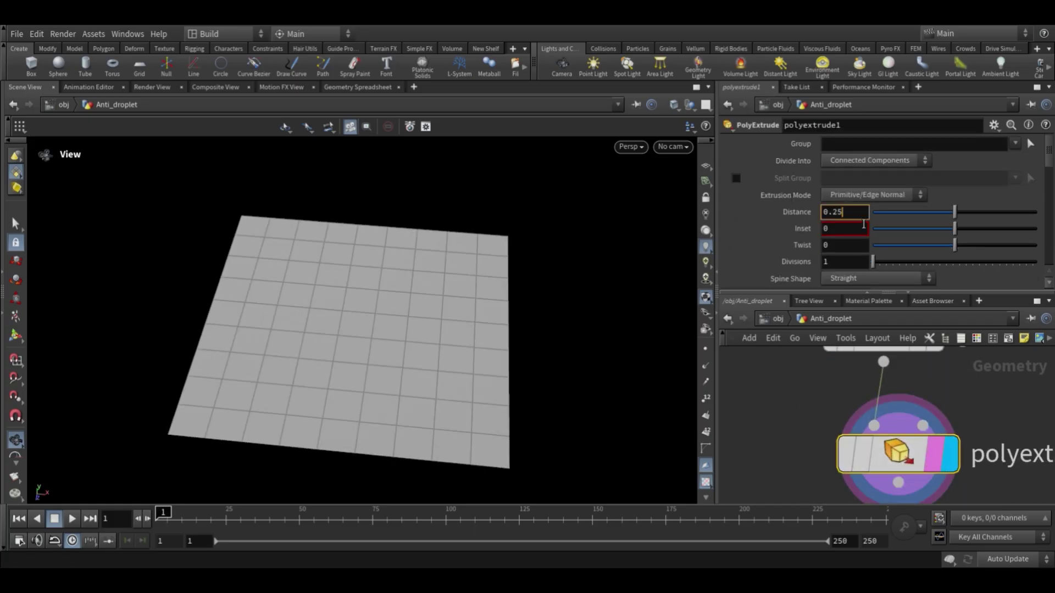
text(\)
key(BackSpace)
key(Return)
drag(349, 323, 381, 273)
click(834, 213)
key(Return)
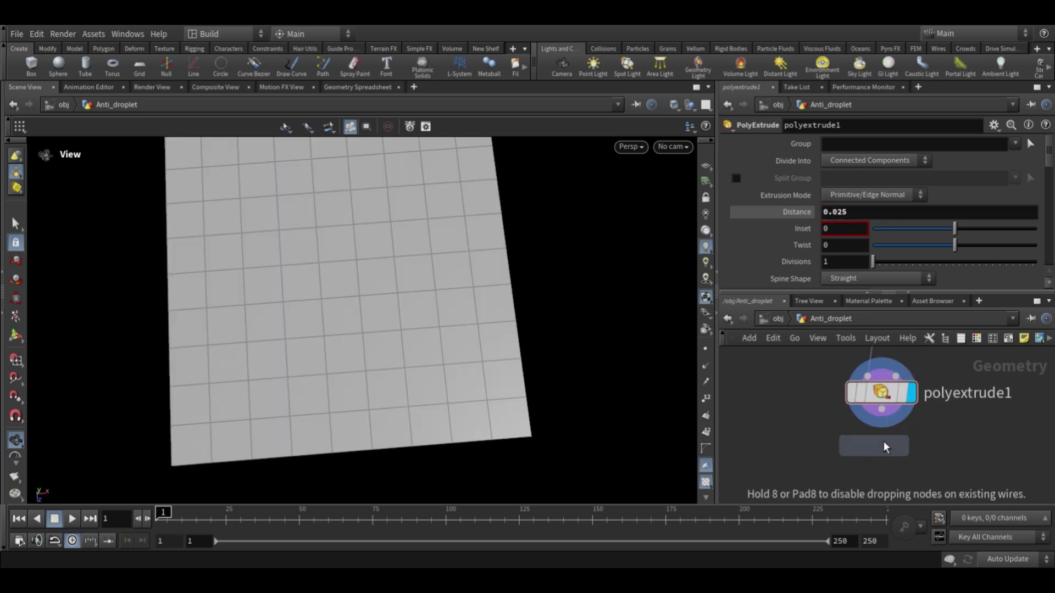
Step: Add a Points from Volume node after the PolyExtrude, display it, and set its Point Separation to 0.01
click(894, 441)
scroll(892, 458, up, 2)
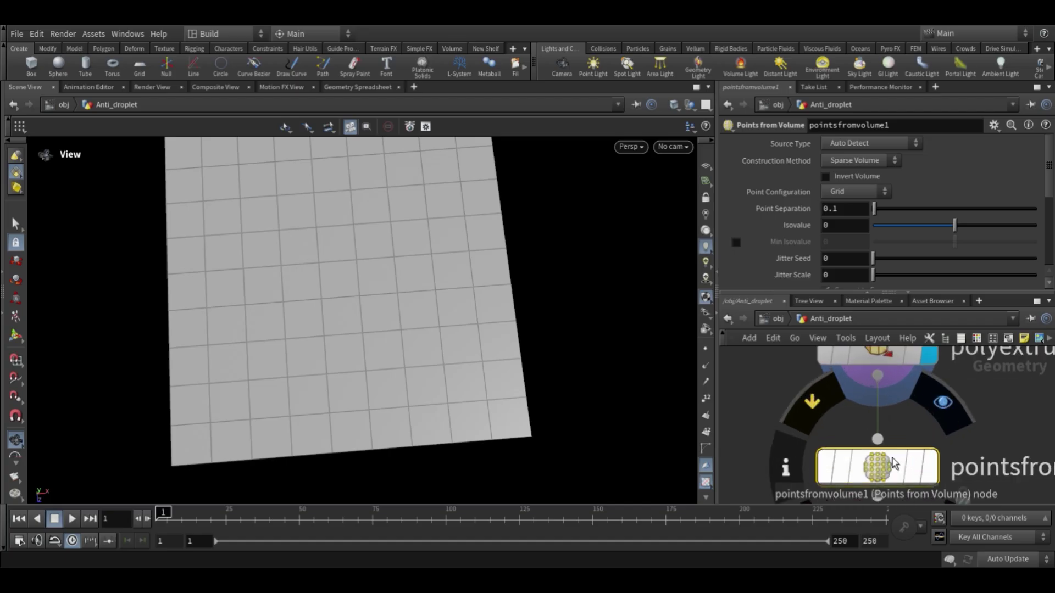
click(934, 411)
click(855, 212)
text(.01)
key(Return)
drag(464, 318, 504, 326)
scroll(504, 326, up, 2)
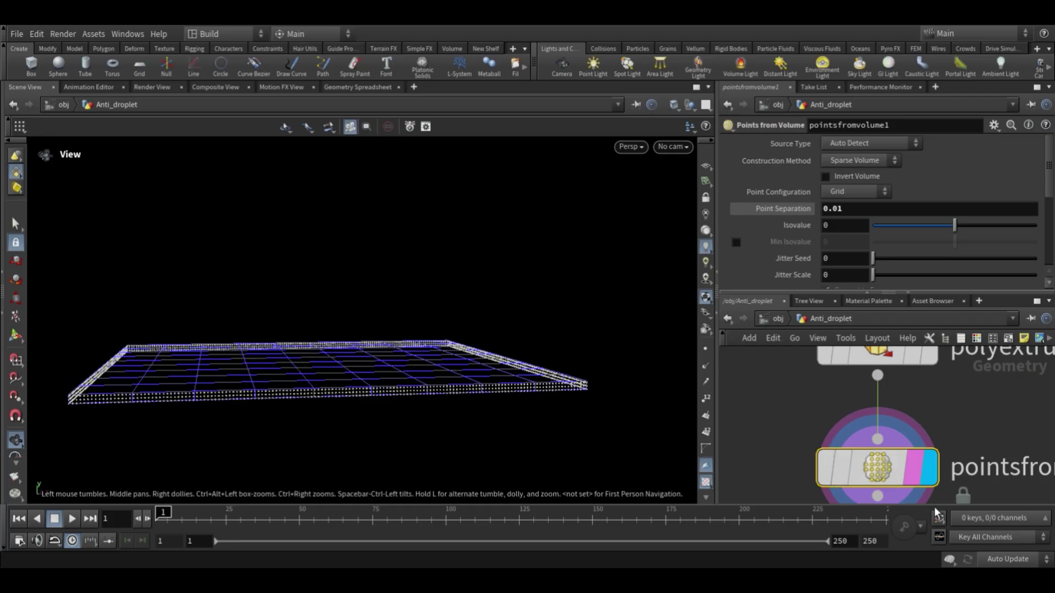
Step: Enable Output Back on the PolyExtrude node so the slab is closed, and inspect the filled points
scroll(780, 438, down, 2)
click(846, 374)
scroll(825, 238, down, 5)
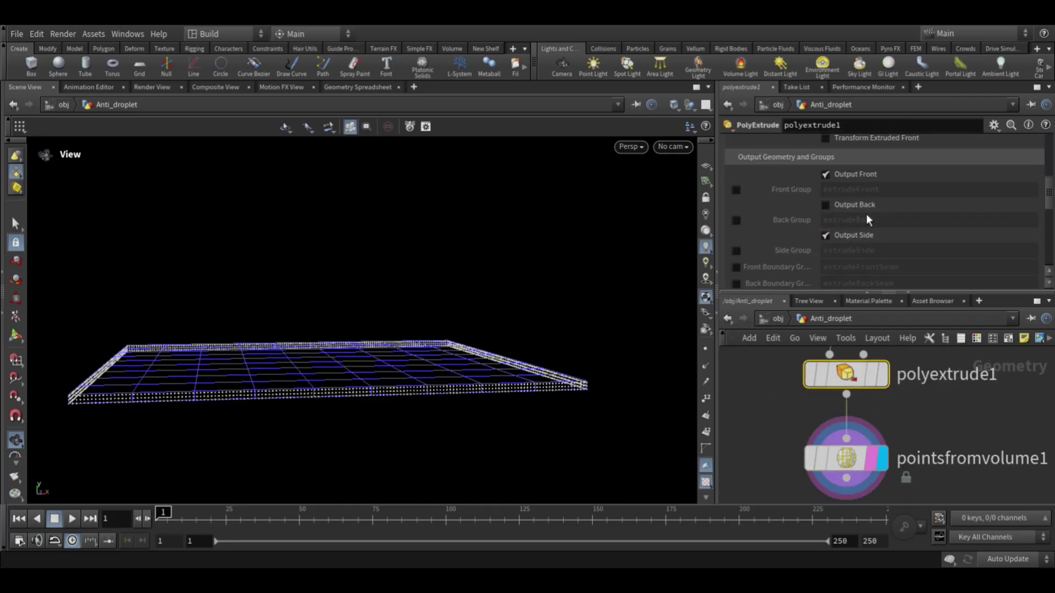
click(825, 204)
drag(643, 233, 384, 417)
key(g)
scroll(927, 401, down, 5)
scroll(934, 408, up, 3)
drag(388, 369, 459, 346)
Step: Set the Jitter Scale of the Points from Volume node to 2.47
click(874, 438)
scroll(753, 213, down, 2)
drag(873, 224, 913, 228)
drag(368, 281, 407, 395)
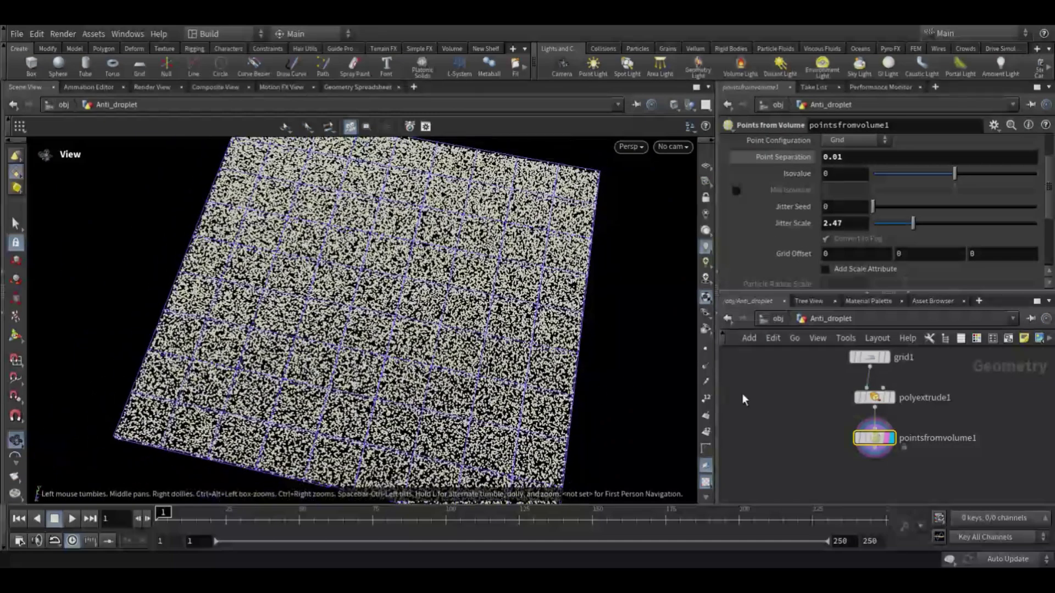
scroll(859, 404, down, 3)
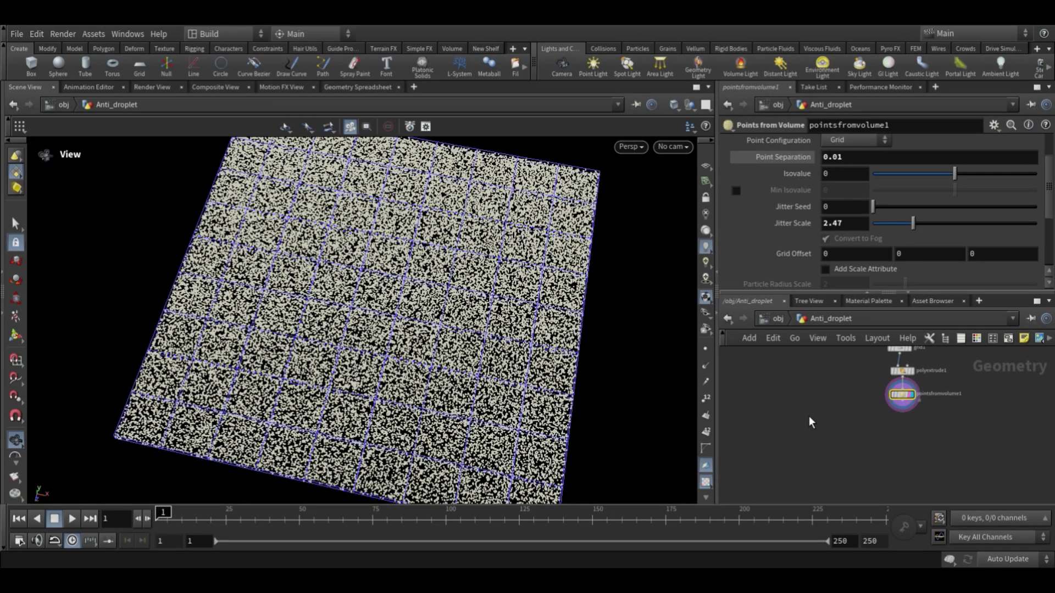
Step: Add an Attribute Noise node fed by Points from Volume and display its result
click(837, 452)
click(839, 438)
click(948, 379)
drag(846, 452, 922, 400)
click(934, 402)
Step: Set the noise attribute type to Float and the Range Values to Zero Centered
drag(236, 327, 274, 396)
click(842, 198)
click(836, 213)
drag(284, 311, 270, 381)
scroll(270, 381, down, 3)
middle_drag(270, 381, 353, 355)
scroll(866, 275, down, 3)
click(857, 186)
click(854, 198)
drag(426, 324, 673, 280)
Step: Set the noise pattern's Element Size to 0.23
scroll(805, 265, down, 7)
drag(890, 201, 881, 213)
drag(379, 324, 389, 234)
scroll(863, 219, down, 1)
scroll(862, 220, up, 2)
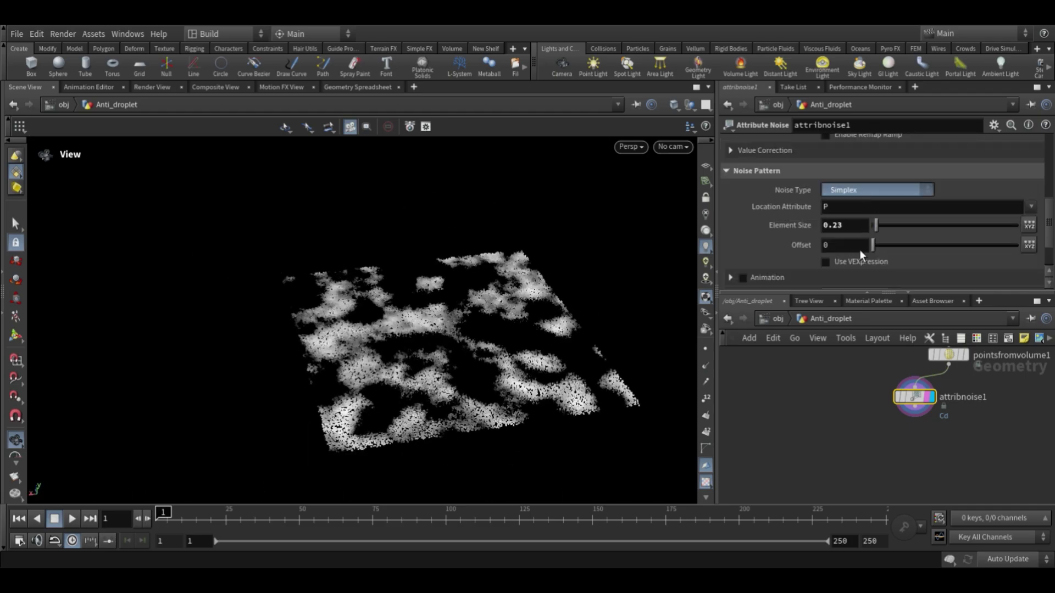
Step: Change the Attribute Noise node's Noise Type to Perlin
click(854, 268)
drag(347, 288, 356, 369)
click(855, 190)
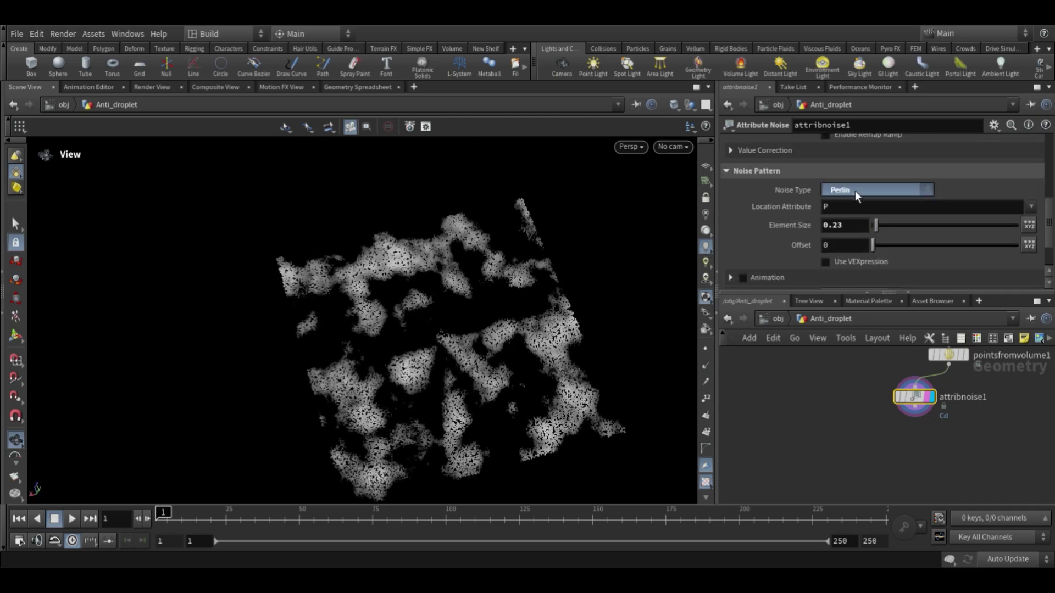
scroll(891, 192, down, 1)
click(863, 245)
drag(508, 324, 541, 263)
middle_drag(904, 423, 785, 436)
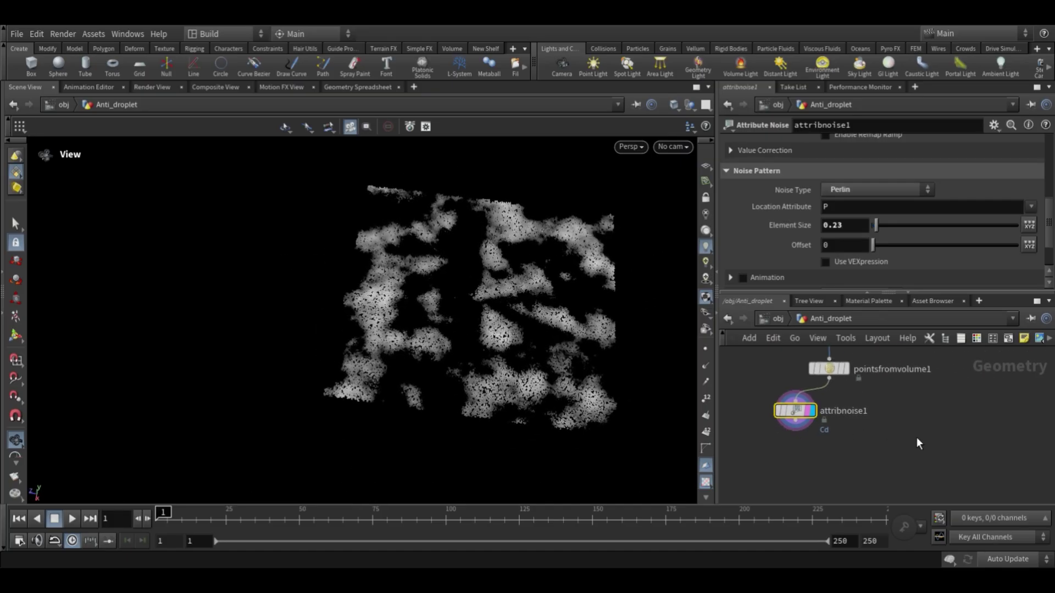
Step: Add density to the noise attribute names so they read "Cd , density"
scroll(795, 212, up, 5)
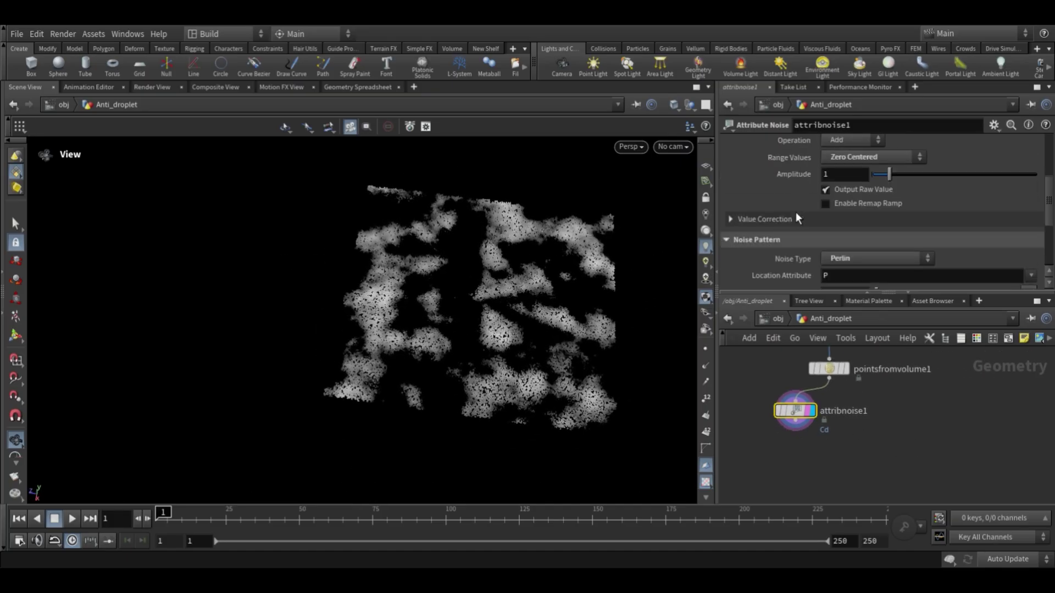
click(931, 201)
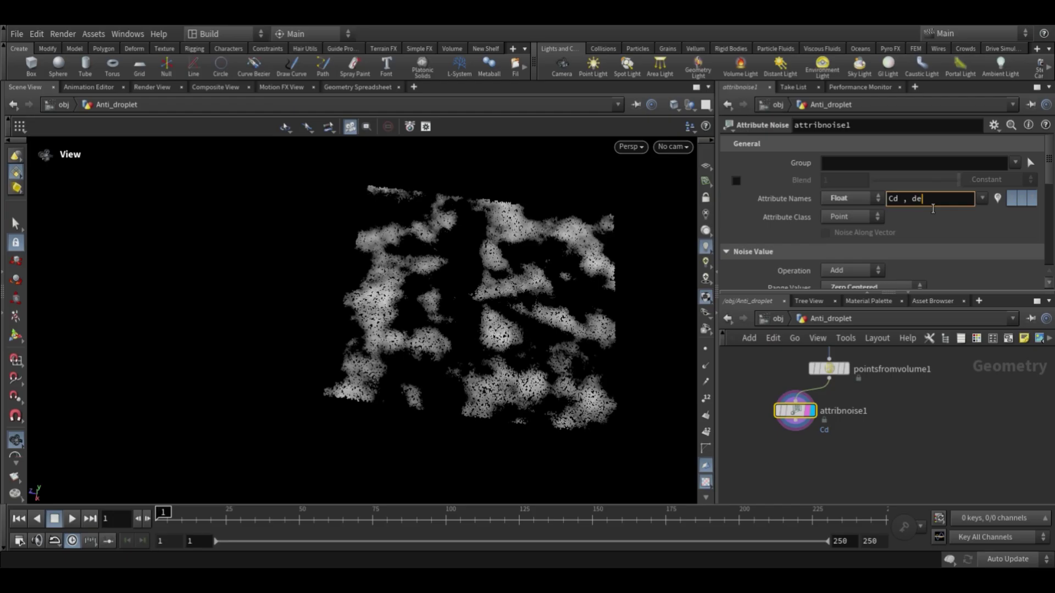
key(Return)
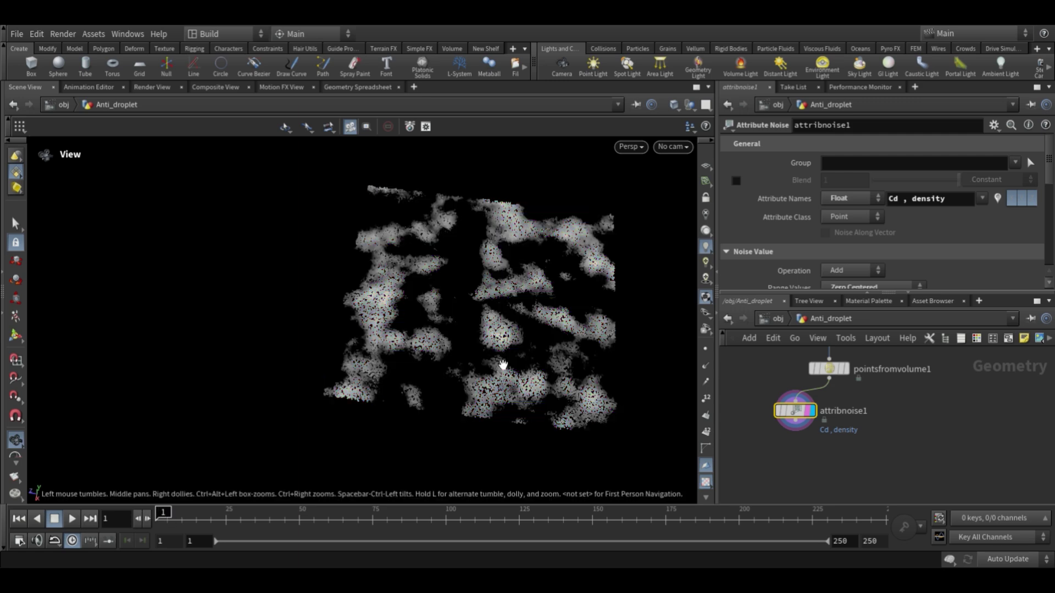
drag(461, 328, 384, 351)
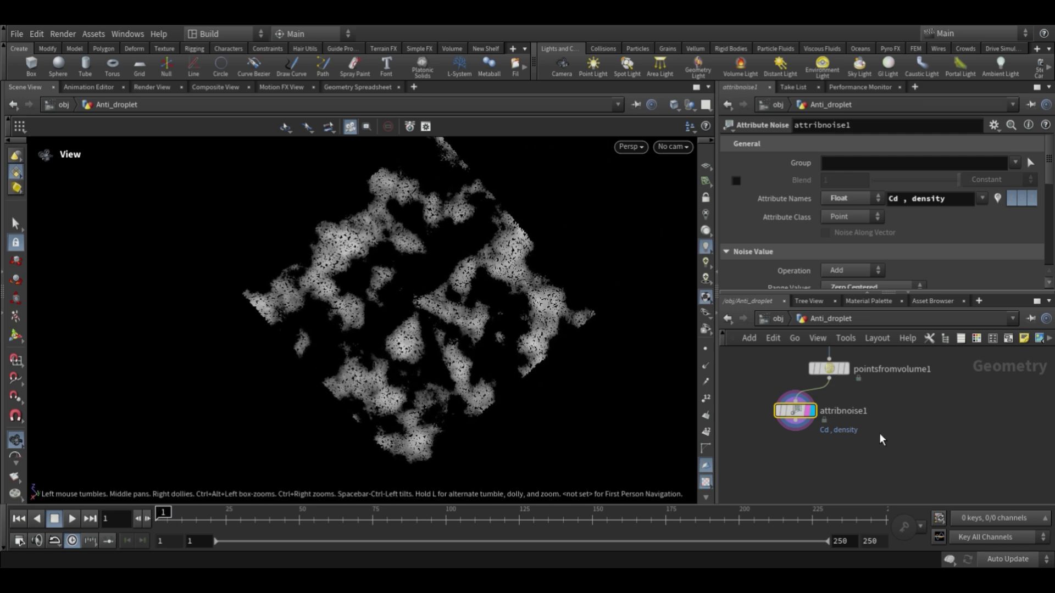
drag(584, 336, 546, 312)
scroll(920, 403, up, 2)
Step: Add a Null node, wire it to the Attribute Noise output, align it below and display it
middle_drag(848, 447, 926, 448)
key(Tab)
text(null)
key(Return)
click(874, 440)
click(873, 416)
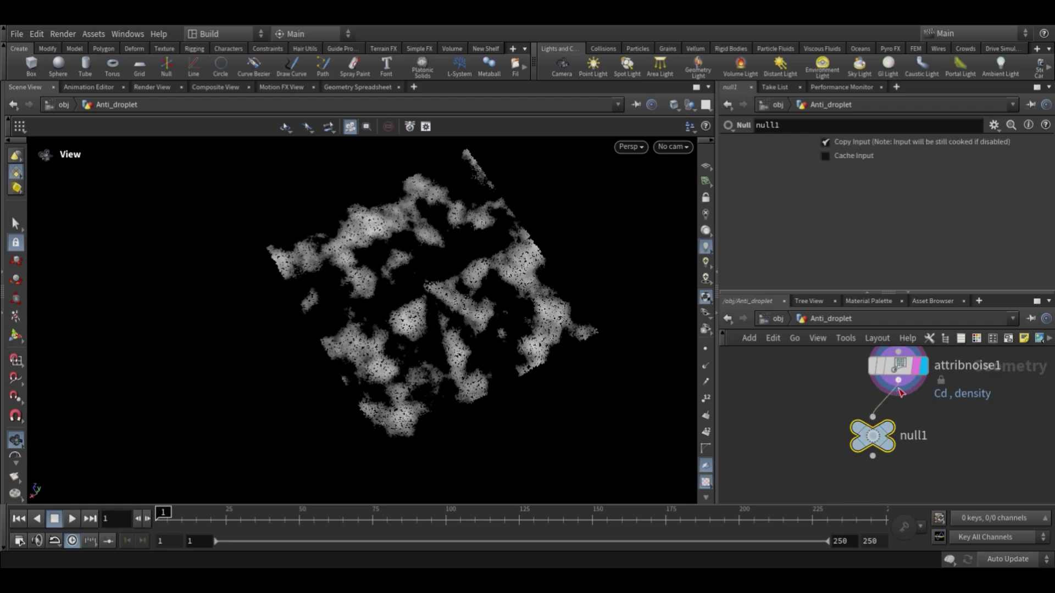
click(898, 380)
drag(878, 439, 901, 450)
click(928, 464)
Step: Rename the Null node as Out_source
double_click(945, 447)
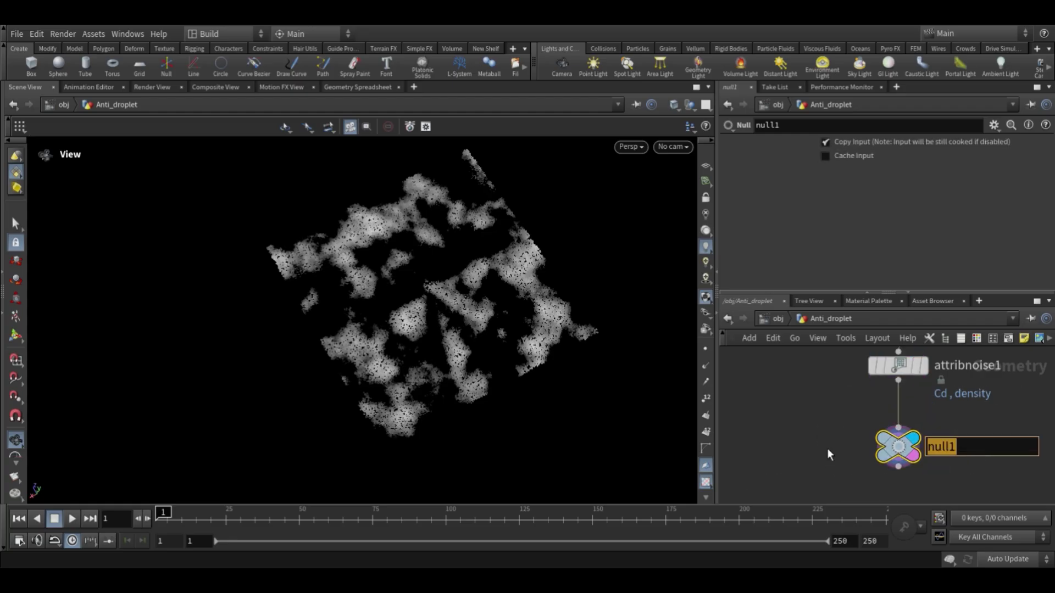
text(Out_so)
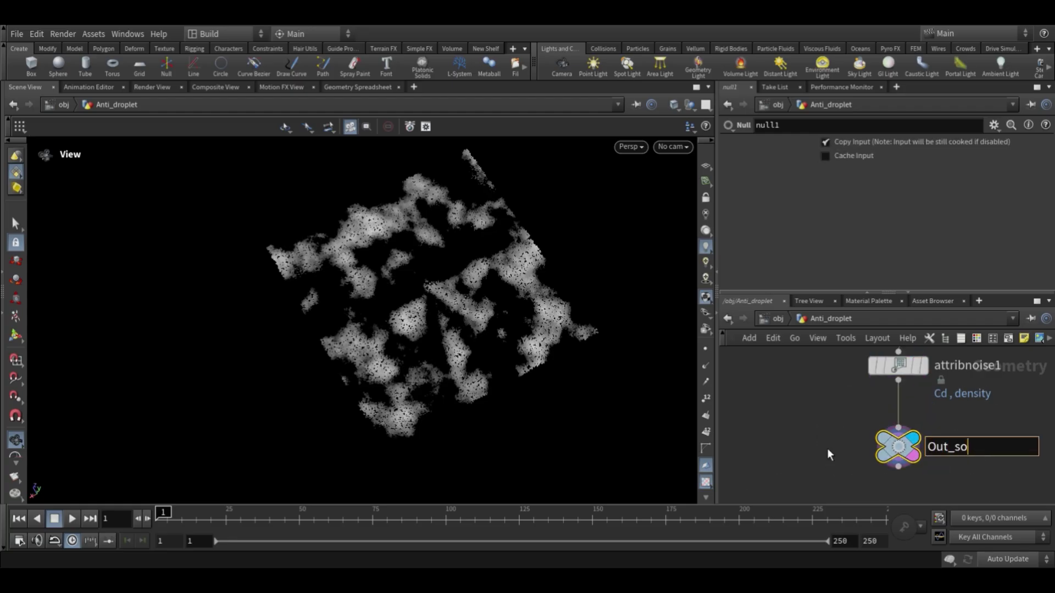
text(urce)
key(Return)
scroll(853, 413, down, 5)
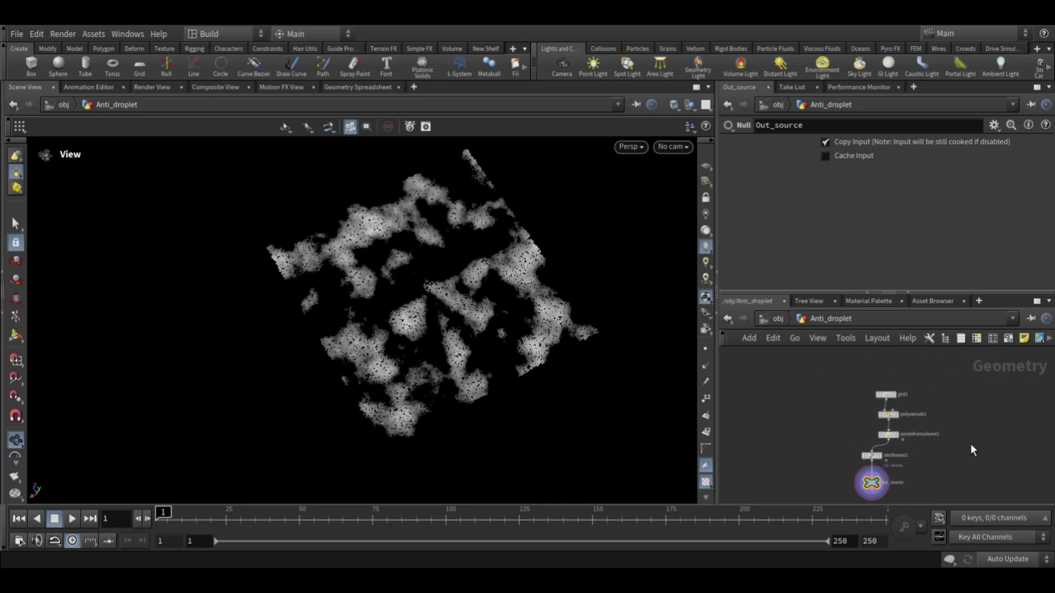
Step: Add a DOP Network node beside the Out_source chain and go inside it
middle_drag(881, 460, 882, 459)
key(Tab)
click(835, 265)
click(938, 456)
scroll(938, 455, up, 4)
double_click(937, 455)
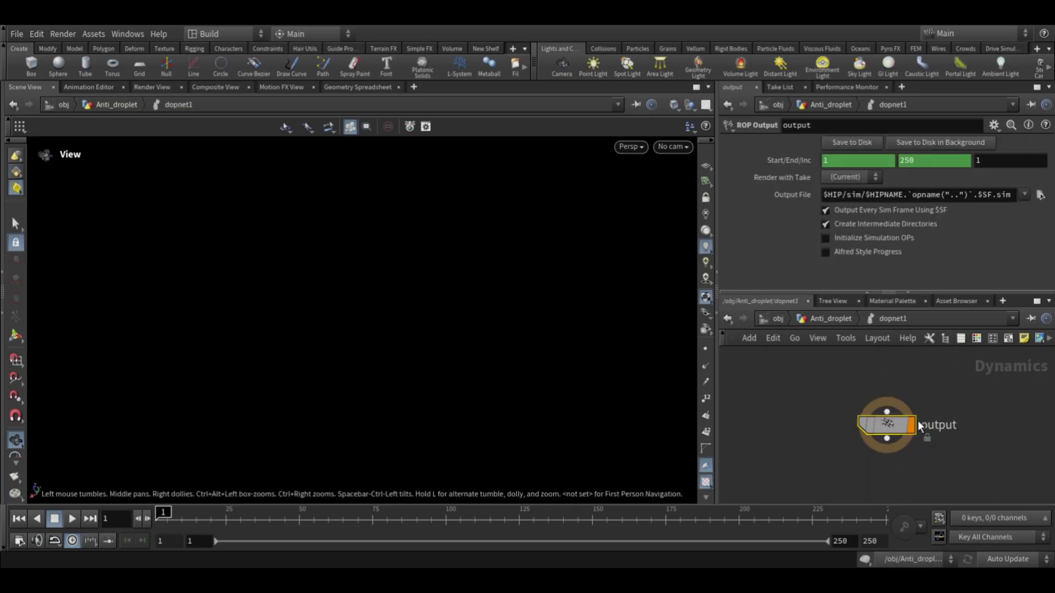
Step: Place a FLIP Object and a FLIP Solver, wiring the object into the solver's first input and the solver into the output node
scroll(879, 460, down, 3)
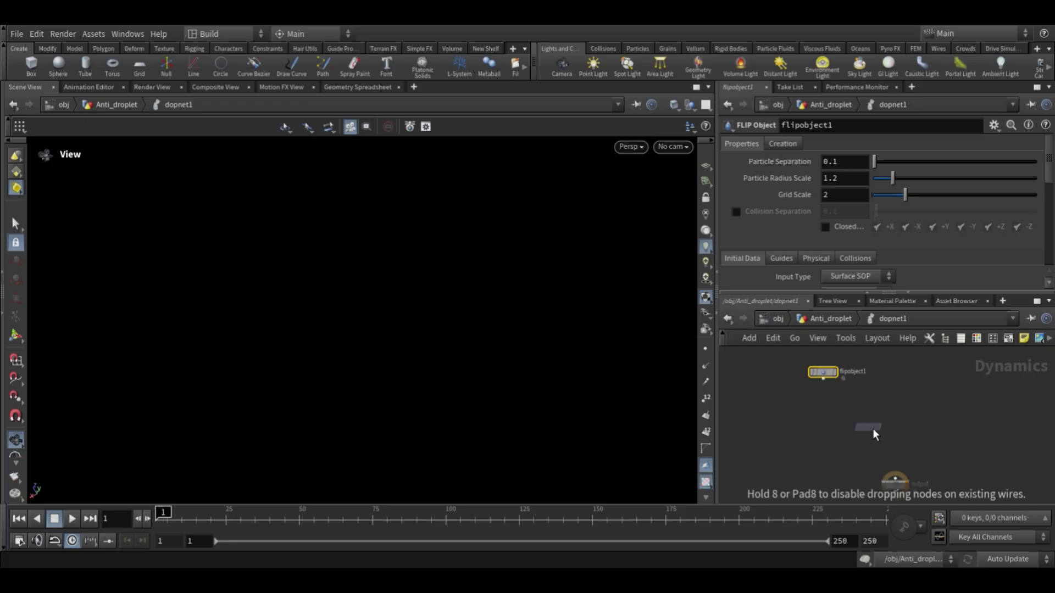
click(873, 430)
scroll(810, 459, up, 3)
middle_drag(828, 386, 827, 440)
click(897, 451)
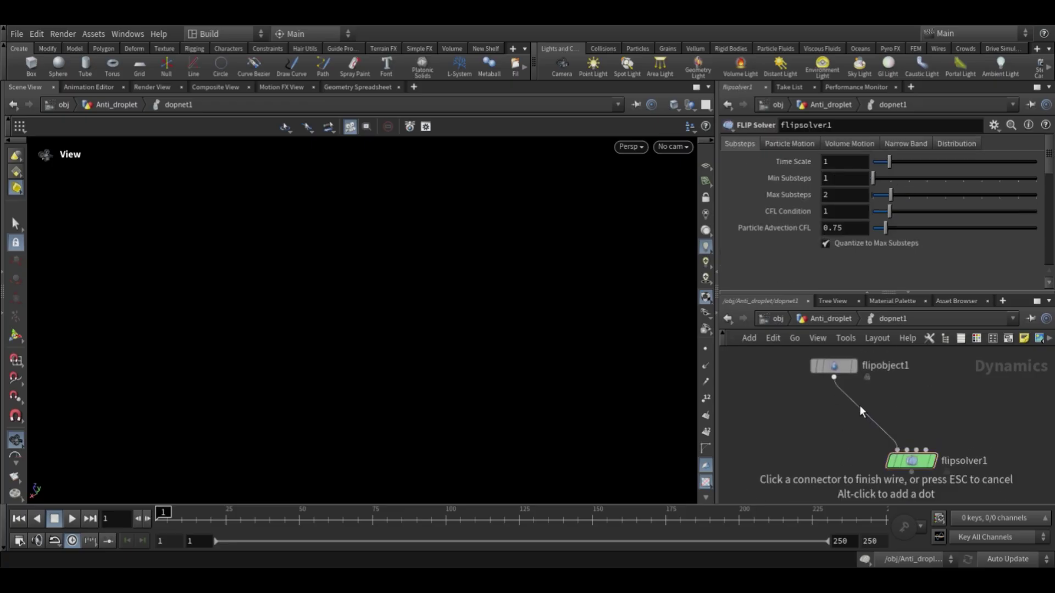
click(833, 377)
click(941, 501)
drag(902, 417, 953, 418)
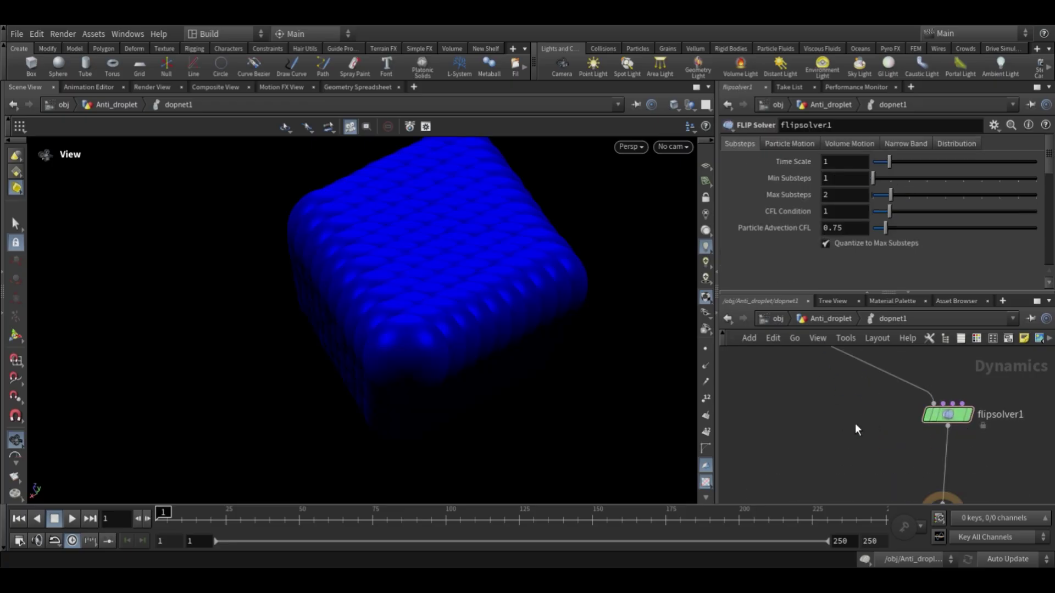
Step: Select the FLIP Object, then return to the Anti_droplet network and copy the Out_source node
middle_drag(855, 424, 868, 515)
drag(771, 435, 866, 379)
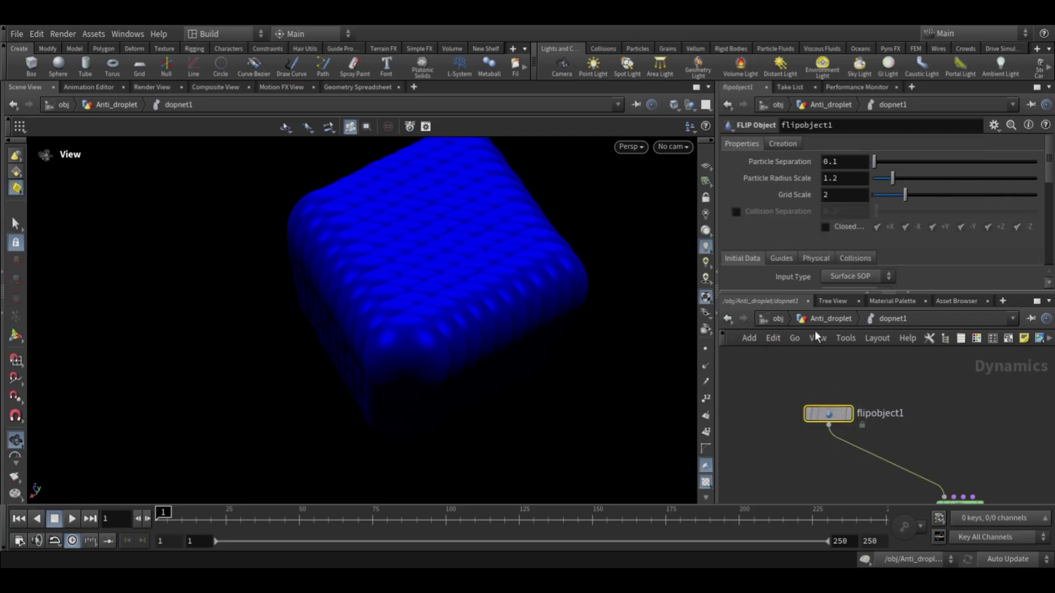
click(797, 318)
click(956, 362)
key(ctrl+c)
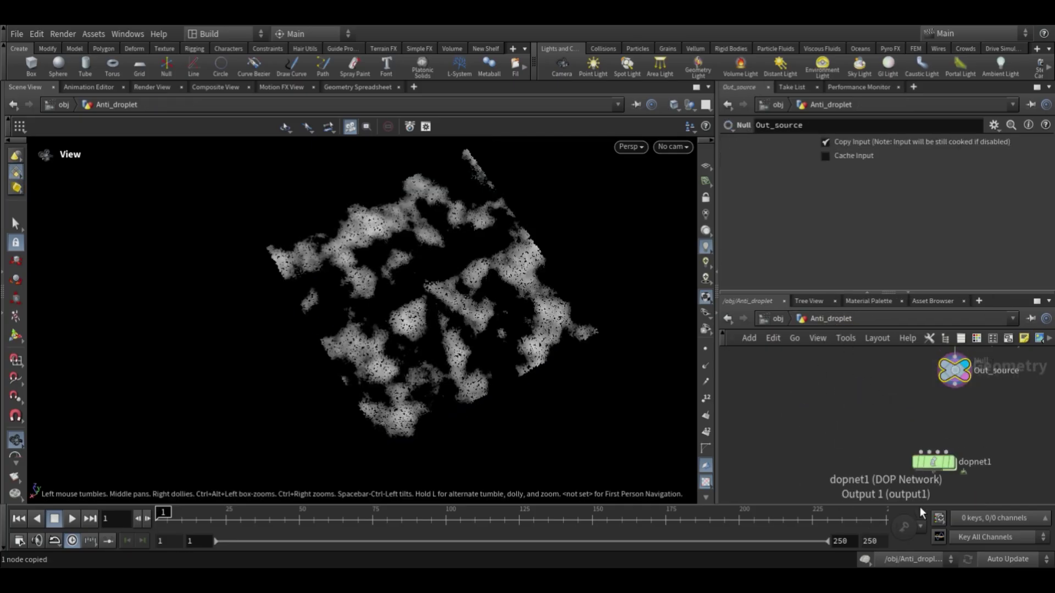
Step: In the DOP network, set the FLIP Object's Input Type to Particle Field and its SOP Path to /obj/Anti_droplet/Out_source
double_click(944, 467)
scroll(818, 247, down, 3)
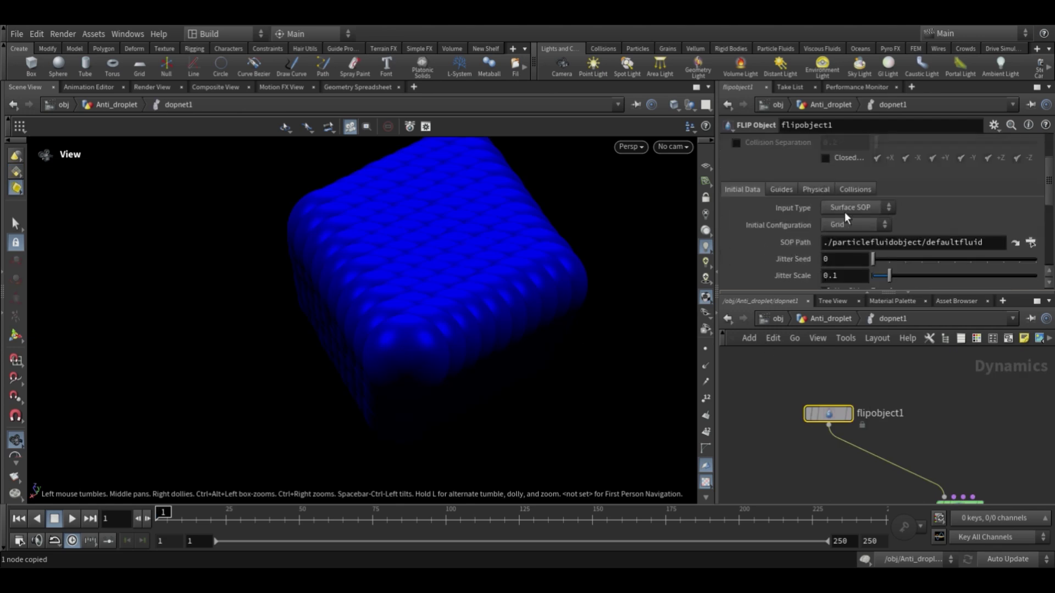
click(857, 239)
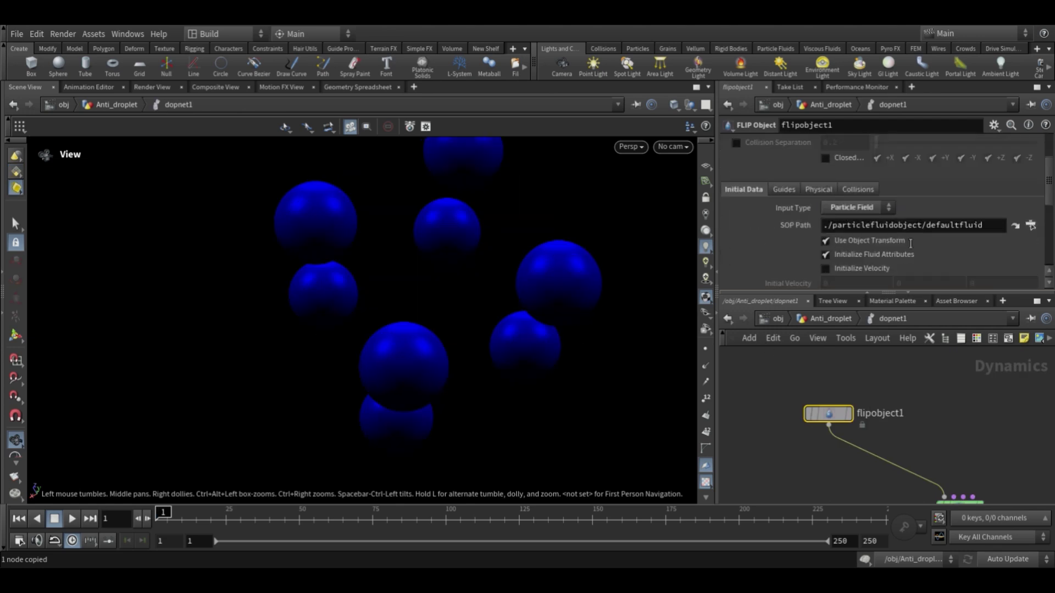
double_click(1004, 236)
key(ctrl+v)
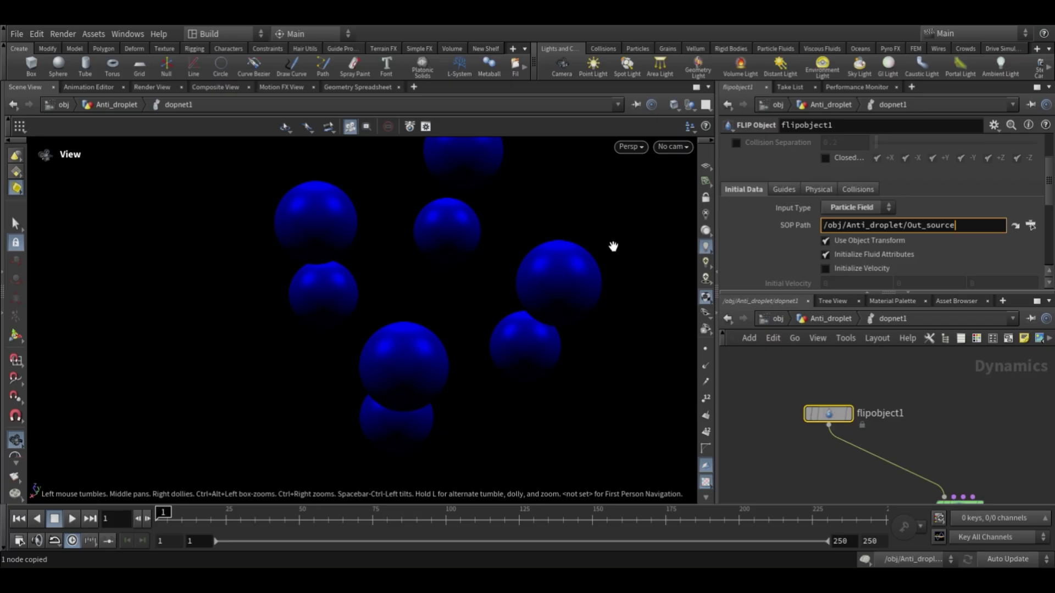
key(Return)
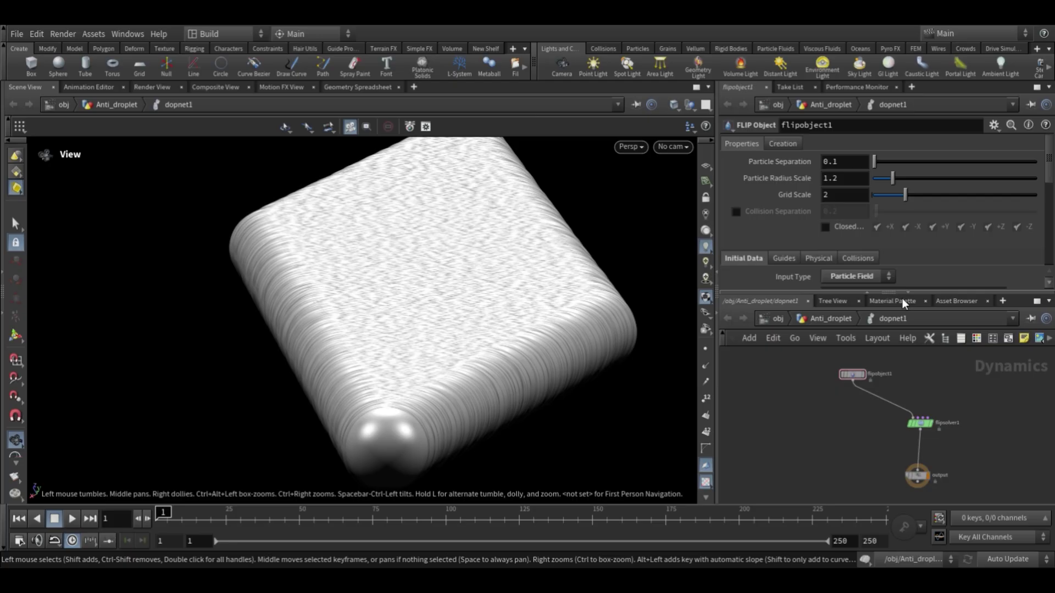
drag(404, 365, 423, 317)
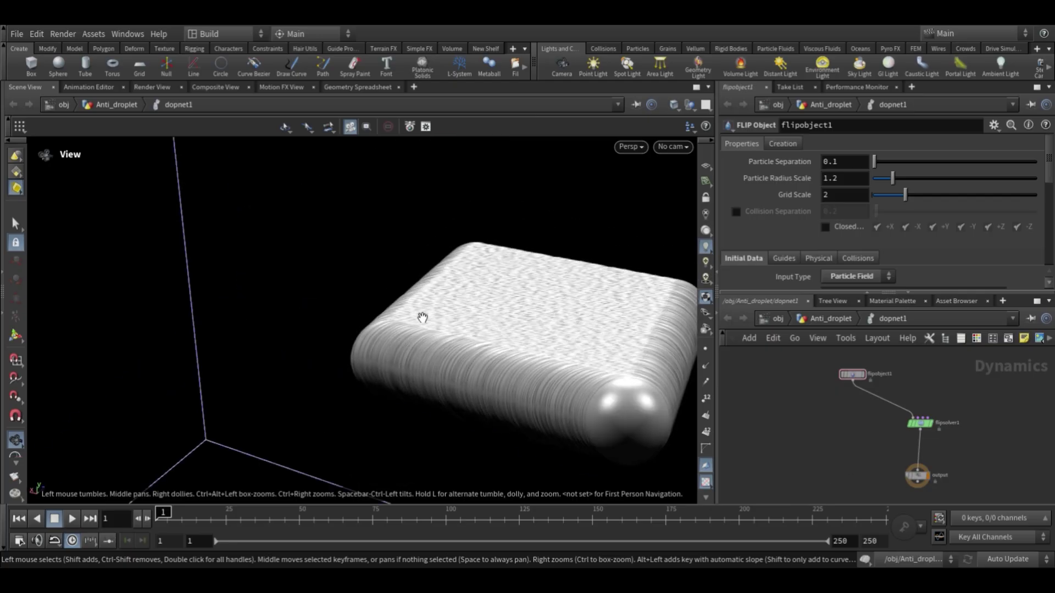
Step: Set the FLIP Object's particle guide Visualization to Particles and frame the slab in the viewport
drag(471, 341, 631, 424)
scroll(869, 466, up, 2)
scroll(799, 230, down, 3)
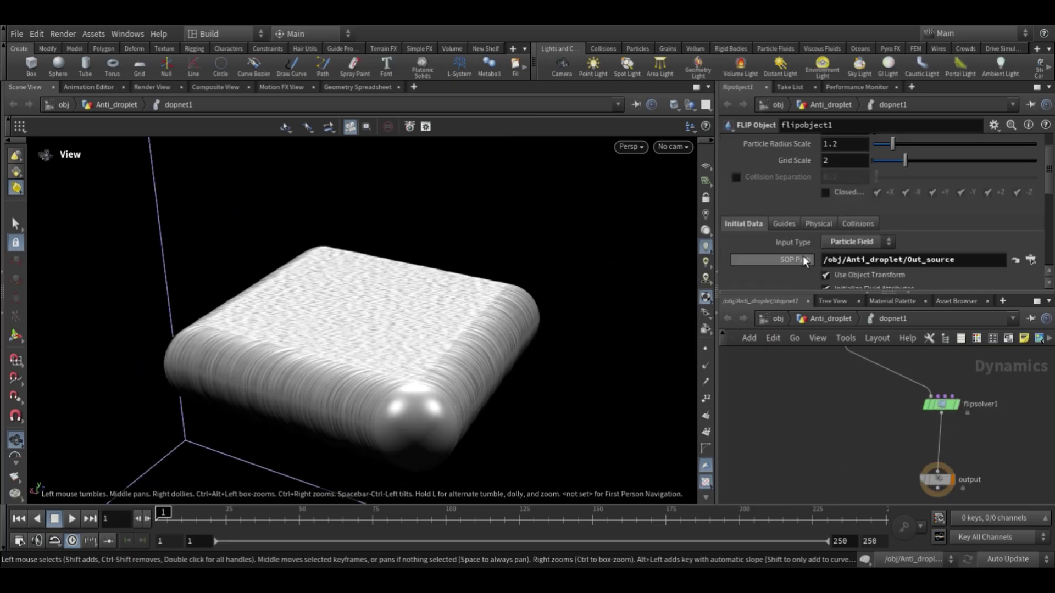
click(797, 192)
click(811, 207)
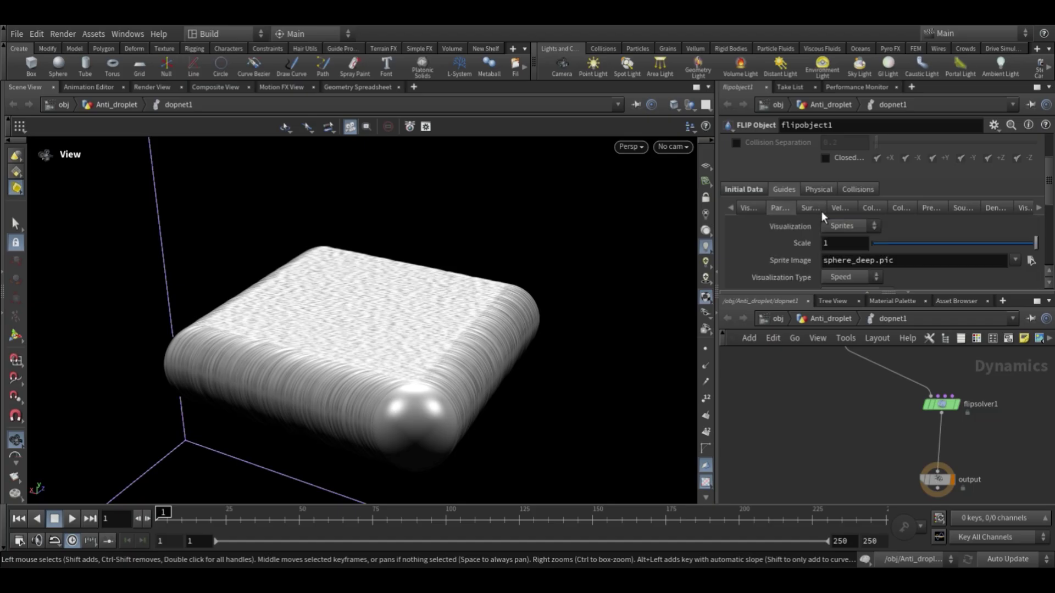
click(850, 283)
drag(555, 306, 548, 329)
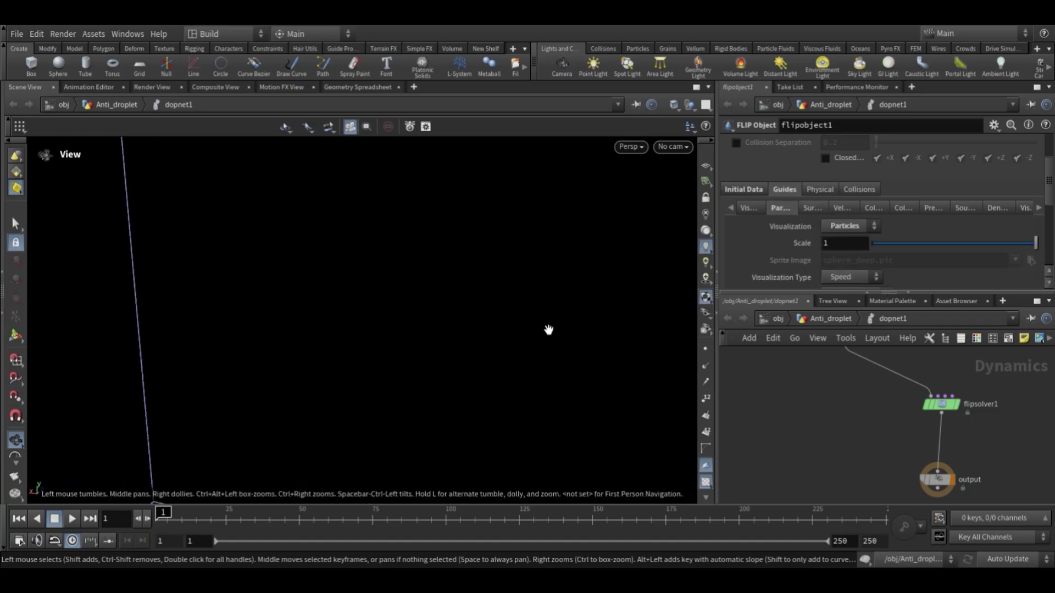
key(space+g)
scroll(430, 337, up, 10)
drag(435, 318, 324, 333)
scroll(324, 333, down, 5)
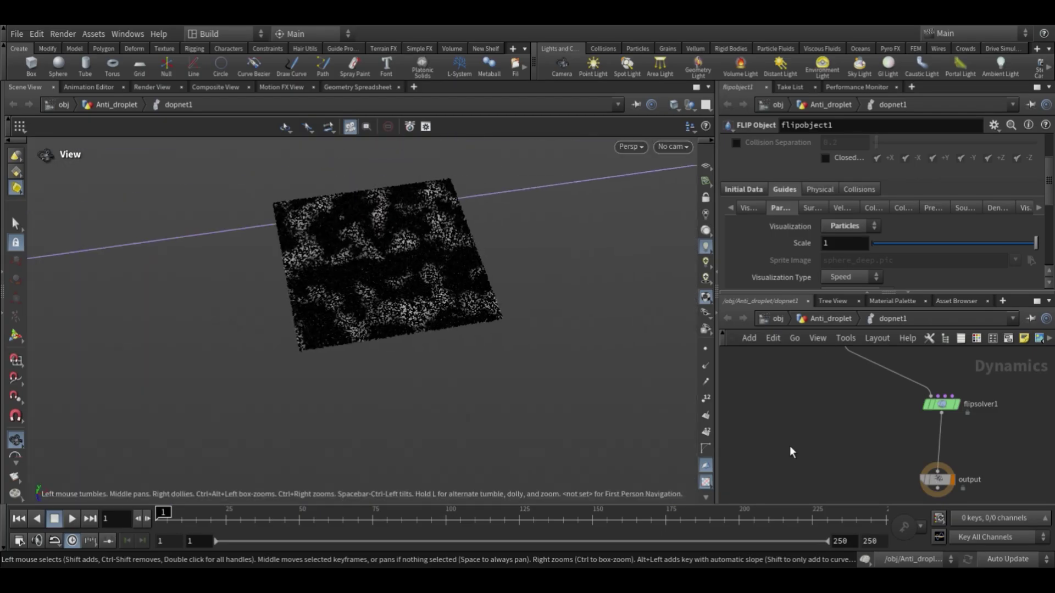
Step: Select the FLIP Solver and bring up its Volume Motion settings at the Volume Limits section
scroll(822, 350, up, 1)
scroll(888, 438, down, 2)
click(942, 426)
click(850, 144)
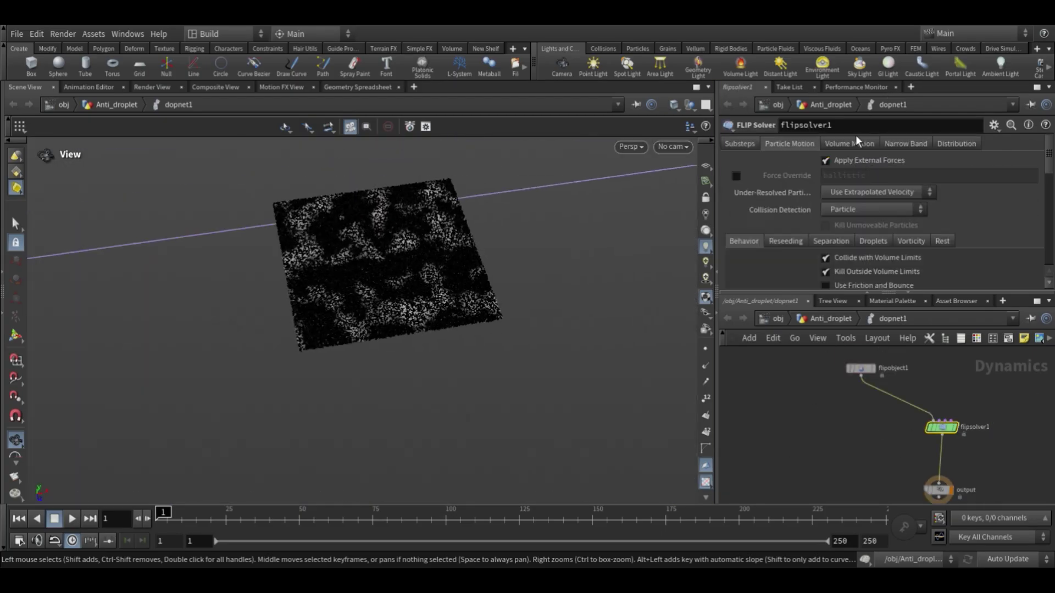
scroll(882, 231, down, 3)
Step: Set the FLIP Solver's volume limits Box Size to 5, 5, 5
drag(858, 230, 683, 236)
text(5)
drag(928, 228, 715, 237)
text(5)
drag(995, 228, 714, 242)
text(5)
scroll(340, 384, down, 5)
drag(436, 379, 374, 272)
Step: Set the volume limits Box Size to 3, 3, 3 and the Box Center Y value to 1
mouse_move(898, 245)
middle_down()
mouse_move(31, 259)
mouse_move(900, 248)
middle_up()
drag(856, 230, 500, 203)
text(3)
key(Tab)
text(3)
key(Tab)
text(3)
key(Tab)
key(Tab)
text(1)
key(Return)
drag(474, 297, 434, 379)
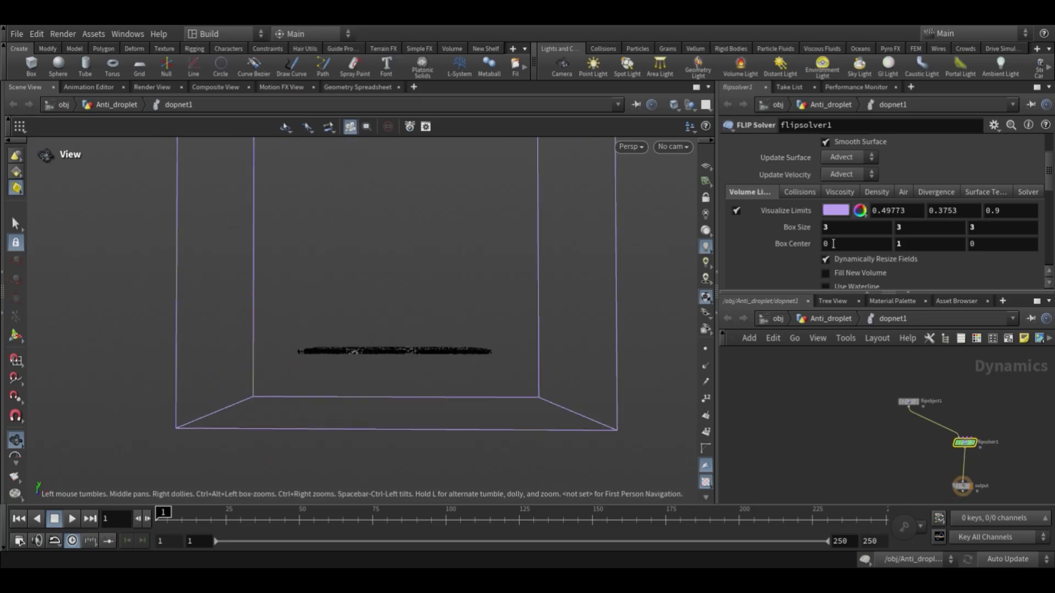
Step: Set the FLIP Solver's Time Scale to 0.2 in the Substeps settings
scroll(833, 243, up, 3)
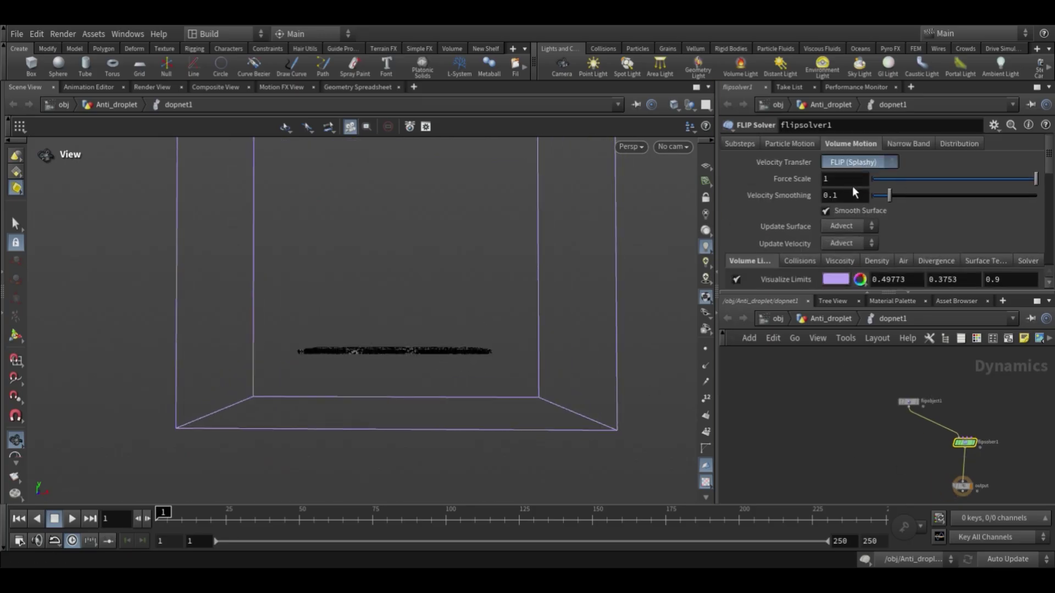
click(739, 143)
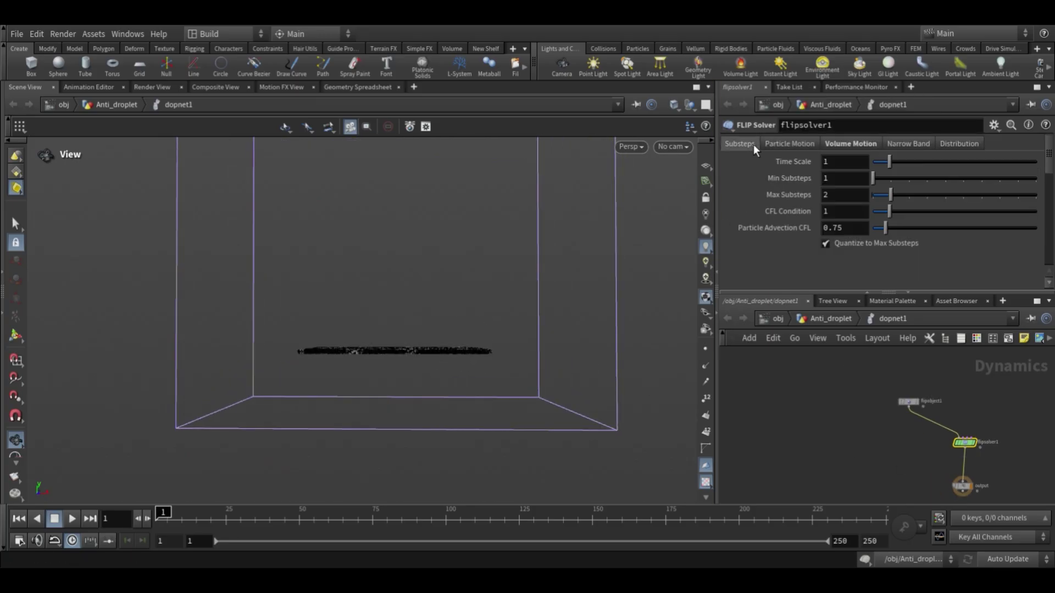
click(924, 145)
click(742, 145)
drag(853, 165, 558, 166)
text(.2)
key(Return)
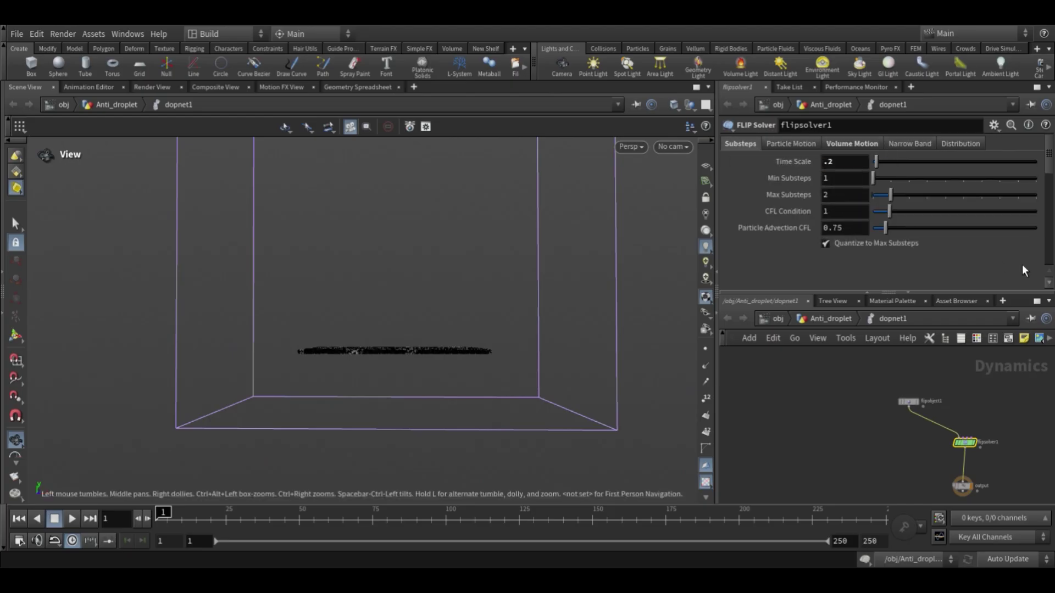
Step: Turn off Reseed Particles in the FLIP Solver's particle motion Reseeding settings
click(960, 144)
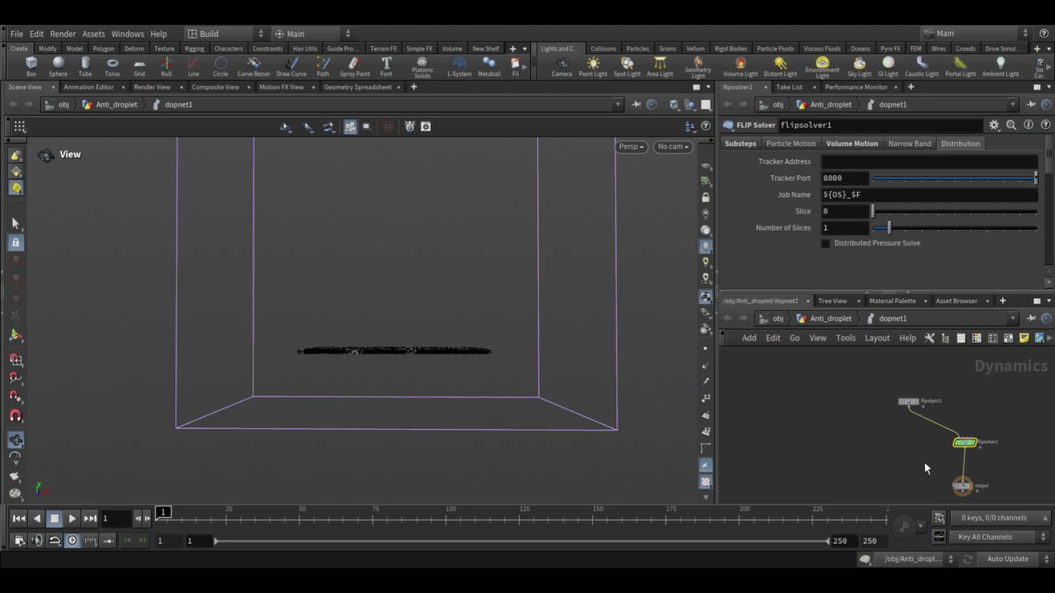
key(h)
click(801, 148)
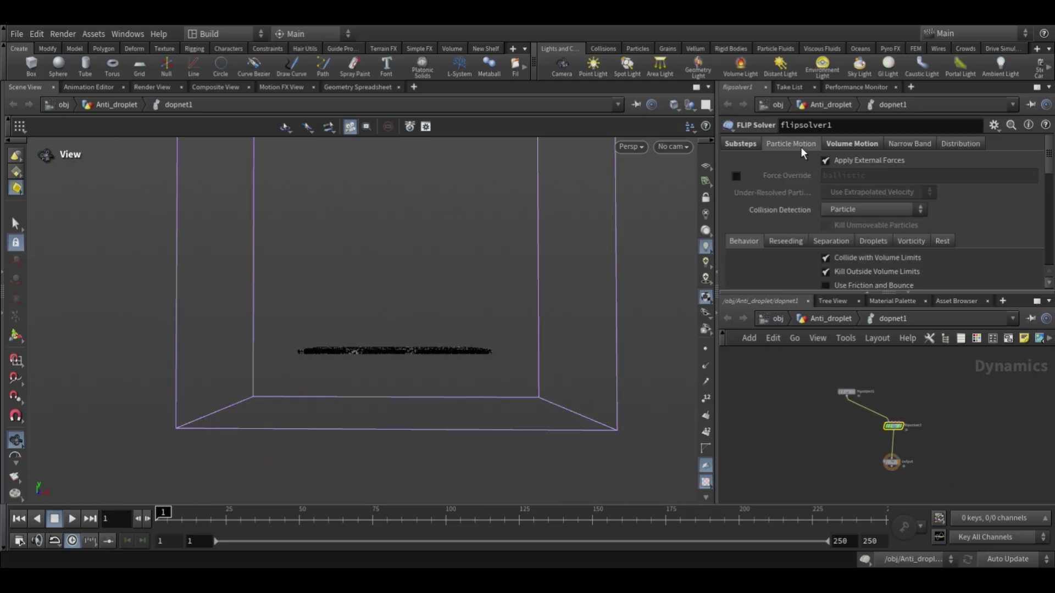
scroll(825, 238, down, 2)
click(781, 208)
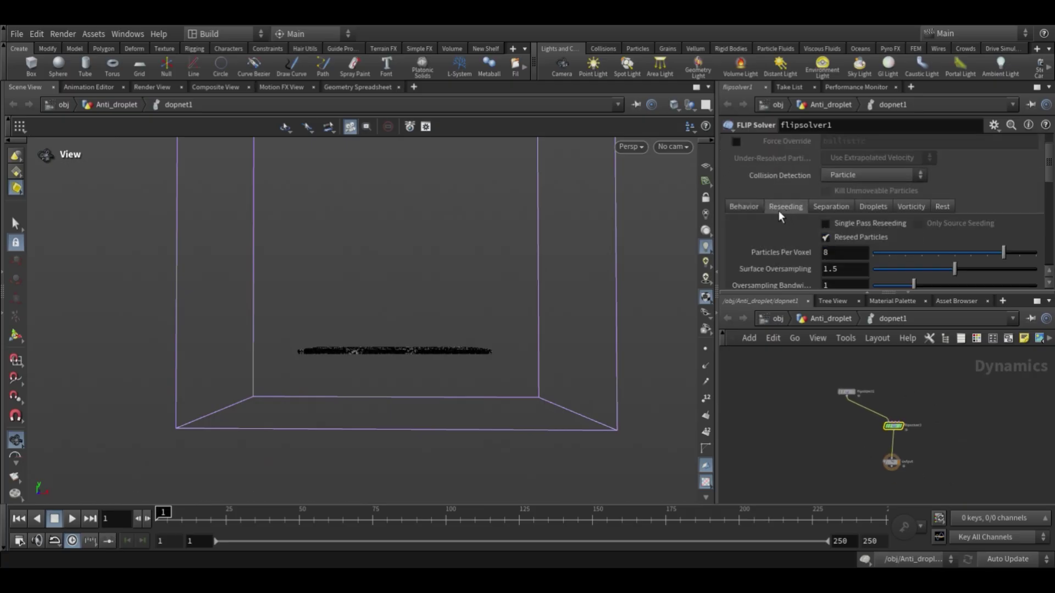
click(825, 237)
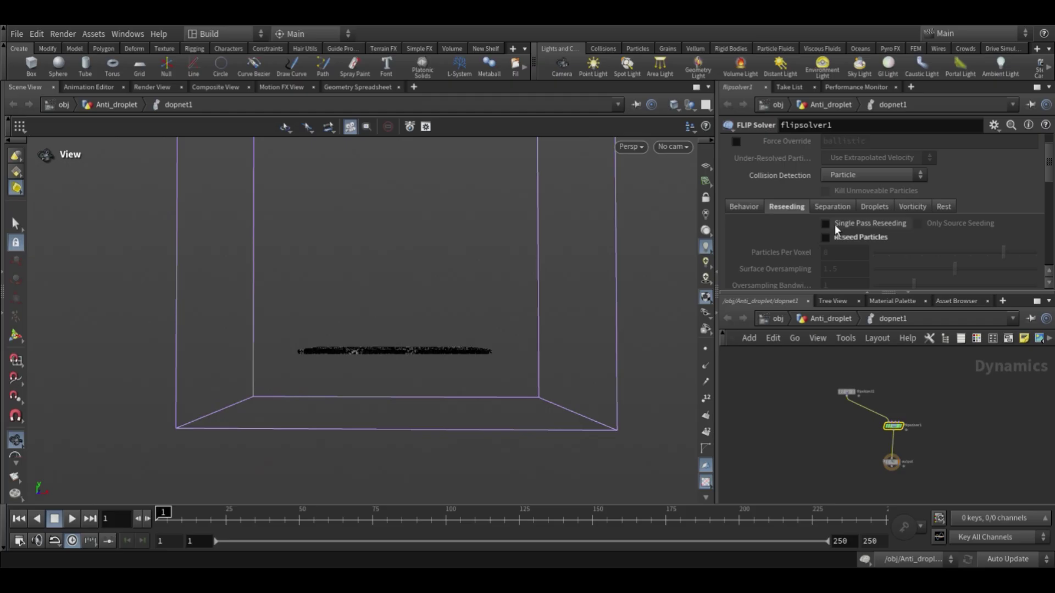
click(830, 211)
click(864, 210)
click(912, 206)
click(933, 207)
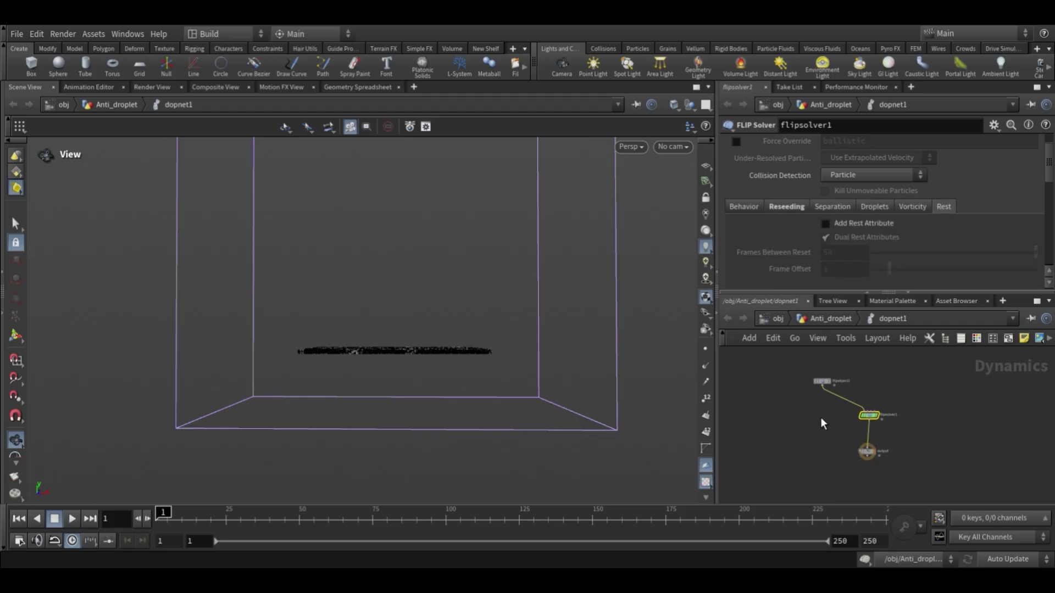
scroll(821, 422, up, 3)
scroll(886, 250, up, 2)
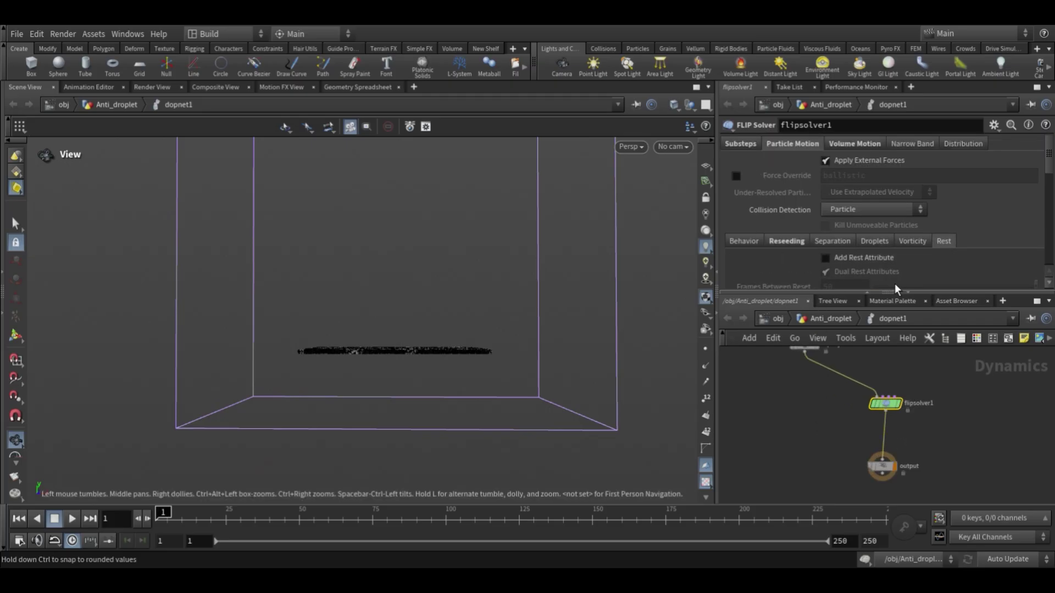
Step: Enable Surface Tension in the solver's Volume Motion settings and set its value to 0.1
click(865, 141)
click(971, 258)
scroll(991, 264, down, 3)
click(848, 227)
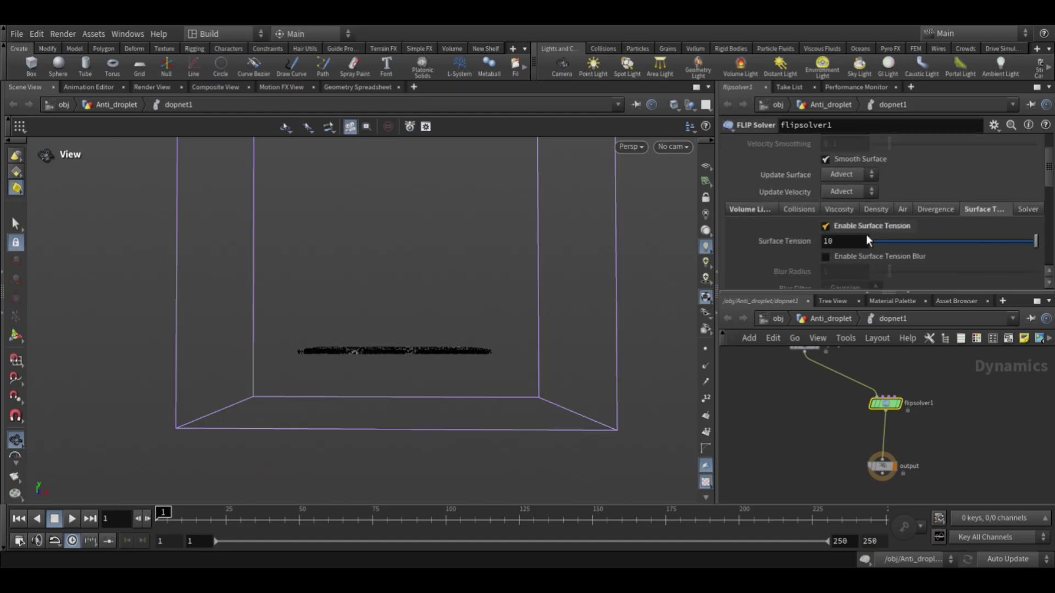
text(.1)
key(Return)
Step: Enable Density by Attribute on the FLIP Solver, keeping density as the attribute name
click(935, 209)
click(903, 210)
click(876, 211)
click(869, 233)
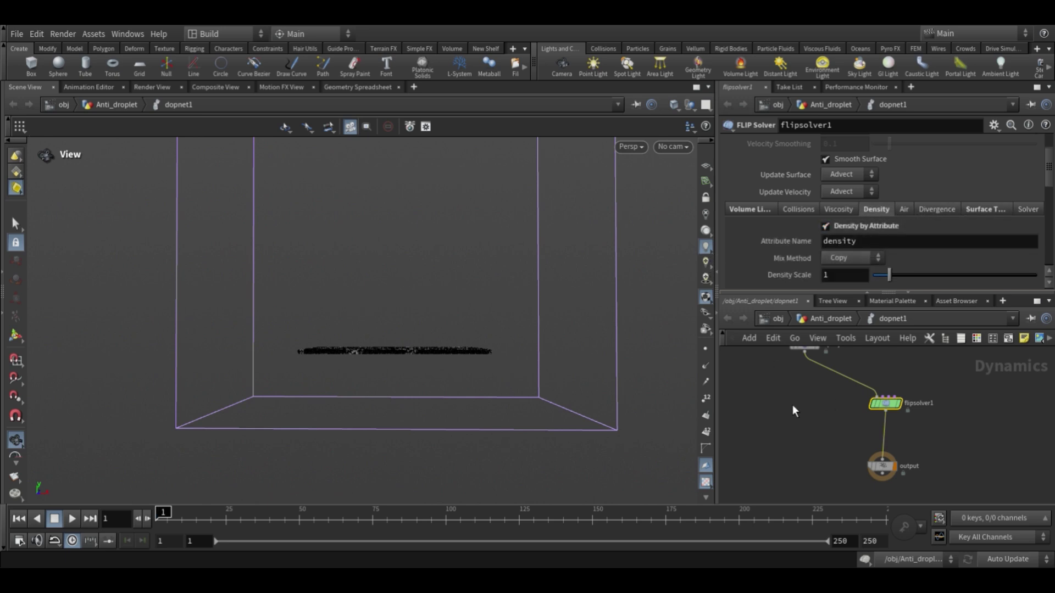
Step: Play the simulation, examine the particle motion up close, and return to frame 1
middle_drag(806, 406, 802, 422)
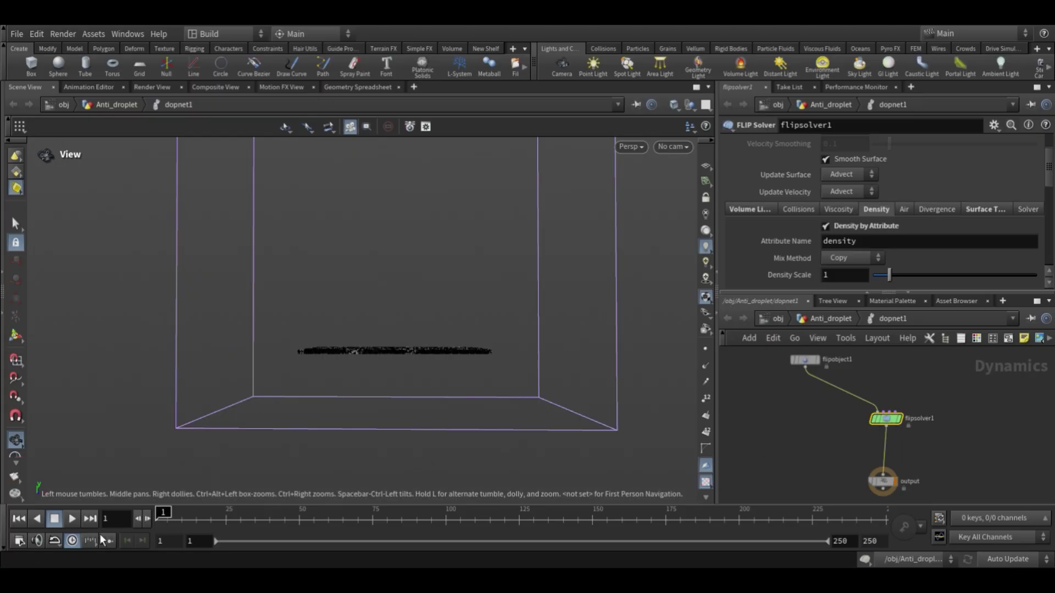
click(79, 522)
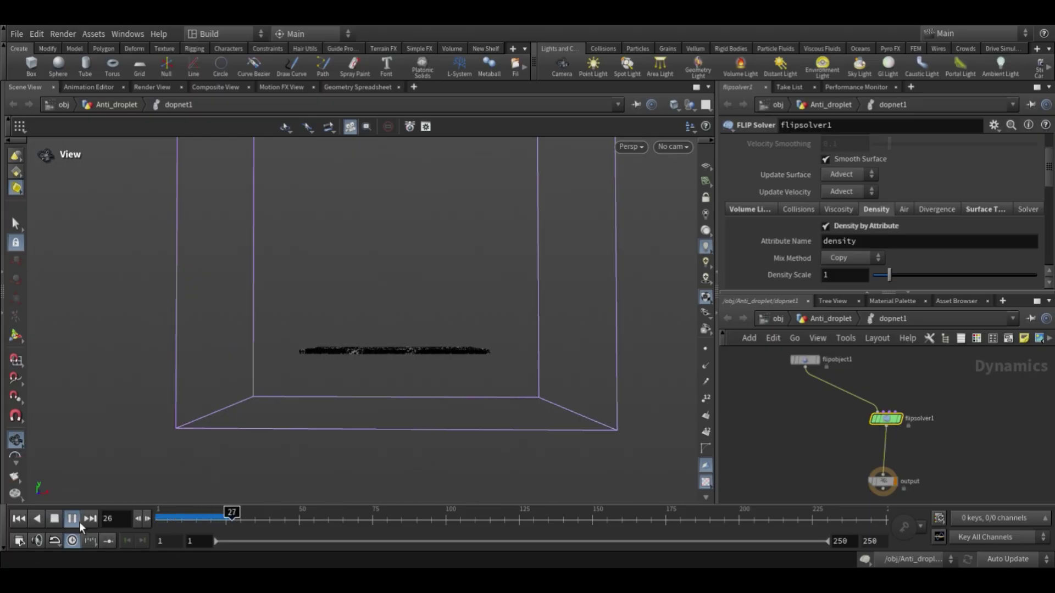
drag(454, 358, 394, 390)
scroll(403, 346, up, 5)
drag(434, 330, 391, 414)
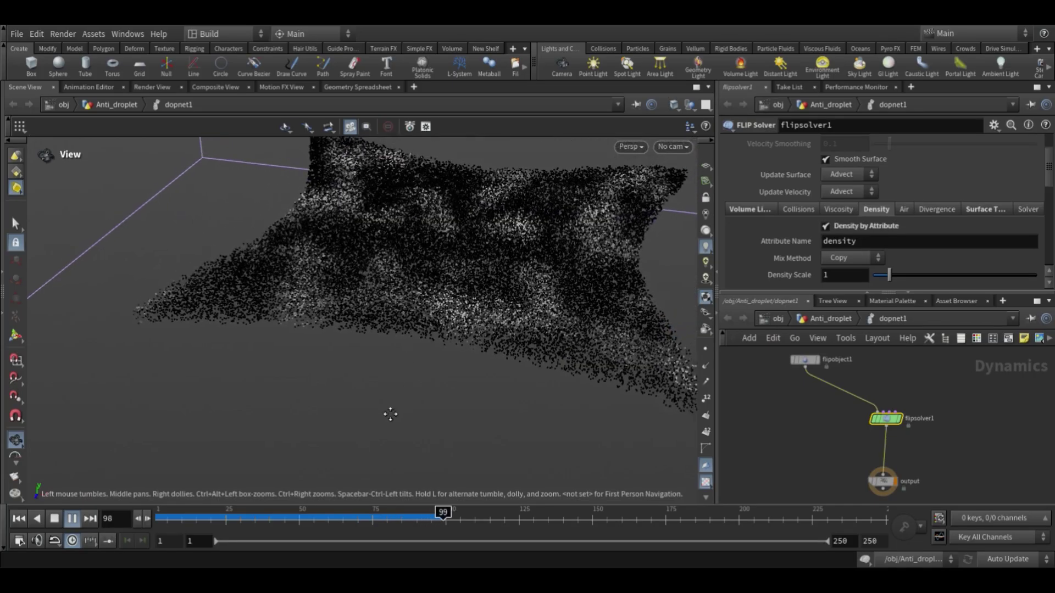
click(20, 519)
Step: Link the Points from Volume Point Separation to the FLIP Object's Particle Separation by relative reference, and set Particle Separation to 0.01
click(805, 360)
scroll(810, 217, up, 3)
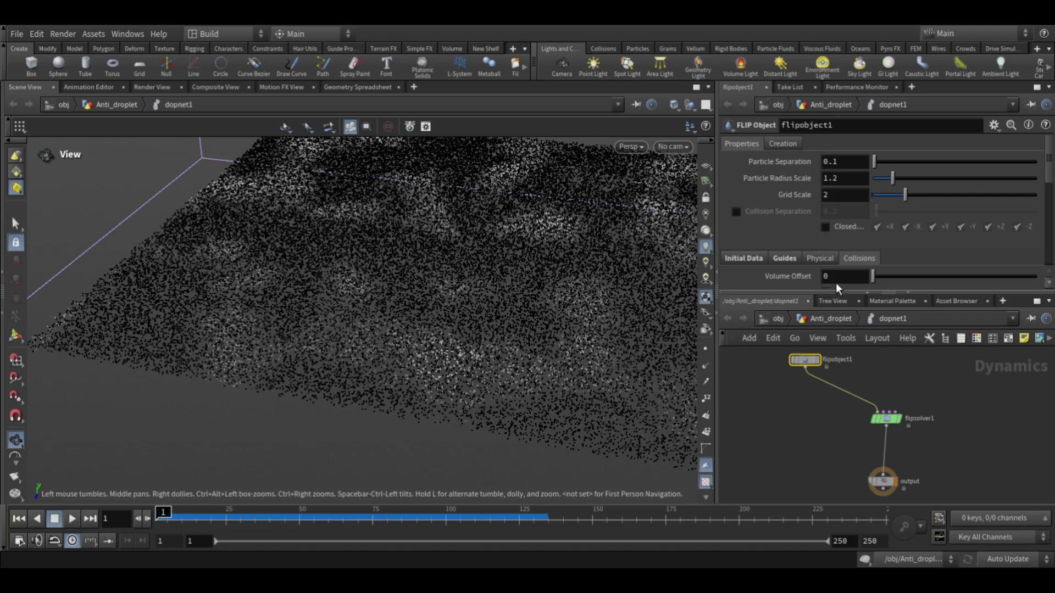
click(830, 319)
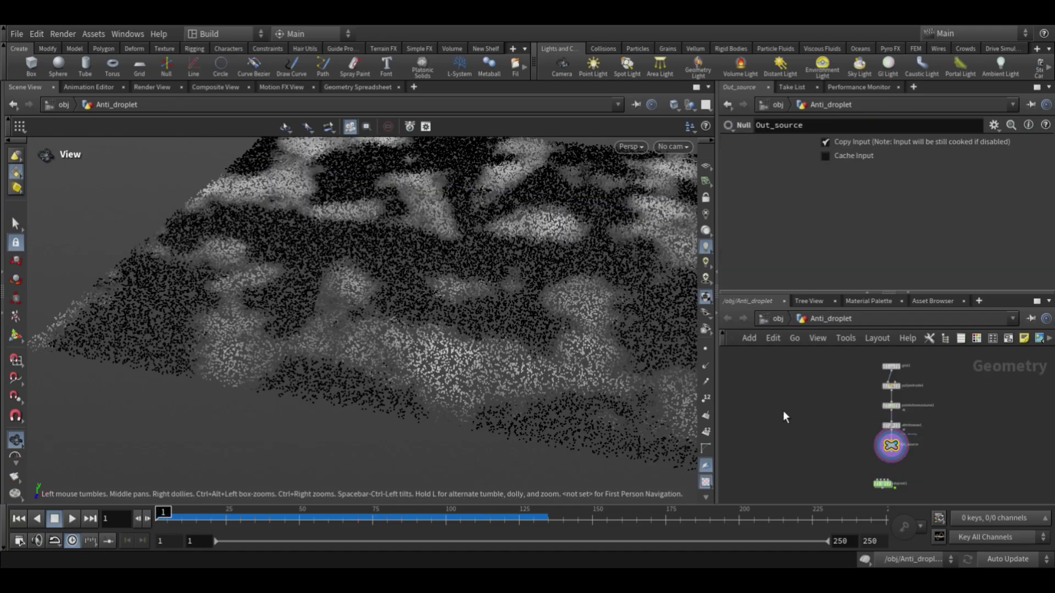
scroll(771, 409, up, 5)
drag(822, 398, 900, 376)
middle_drag(907, 384, 885, 465)
click(874, 413)
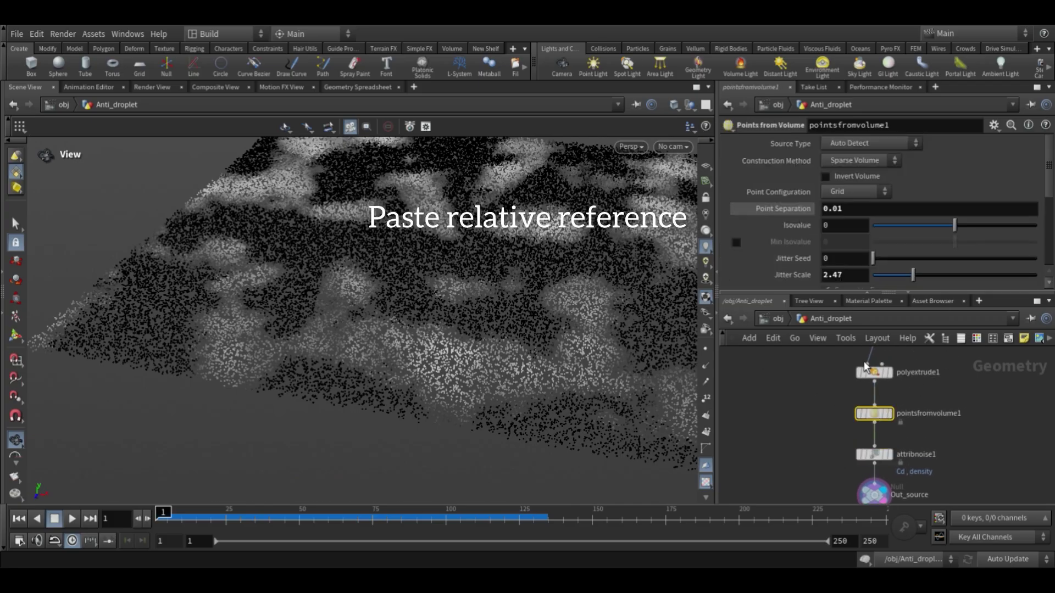
click(875, 348)
click(797, 212)
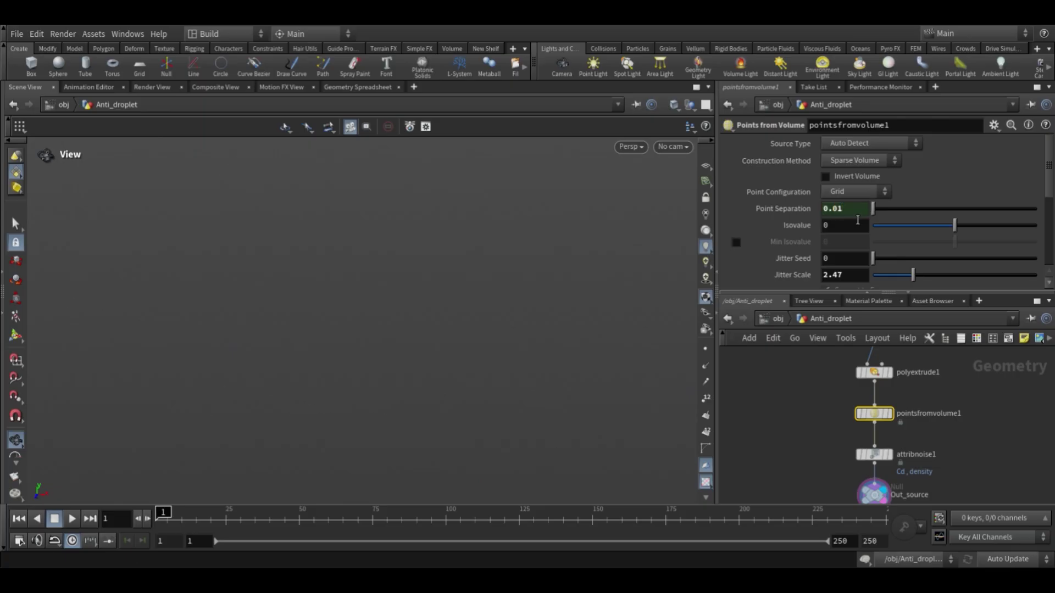
key(Return)
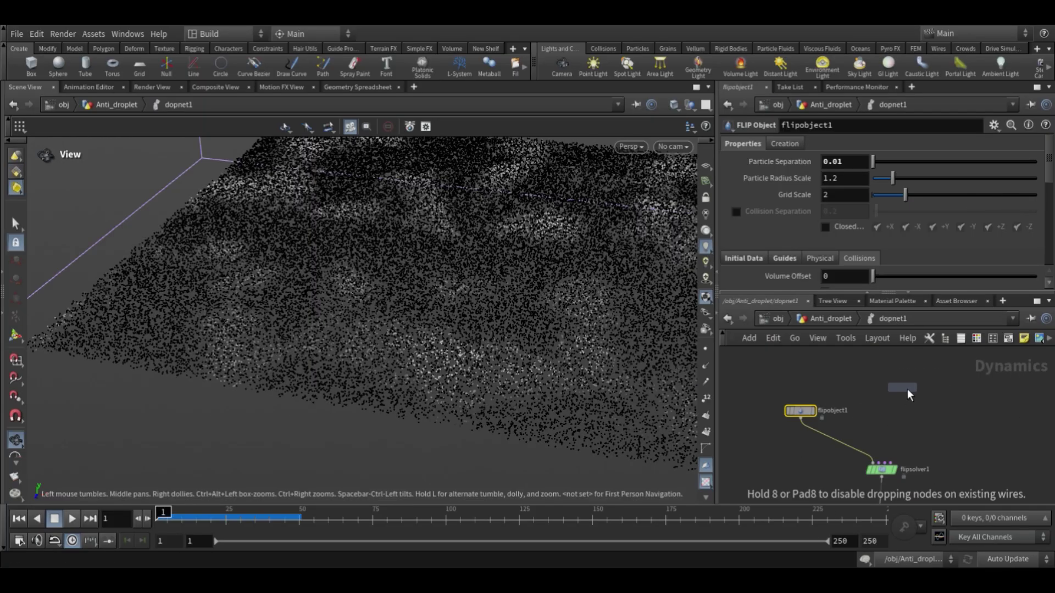
Step: Add a POP Drag node, wire it into the FLIP Solver's second input, and set Air Resistance to 0.25
click(880, 401)
scroll(849, 425, up, 3)
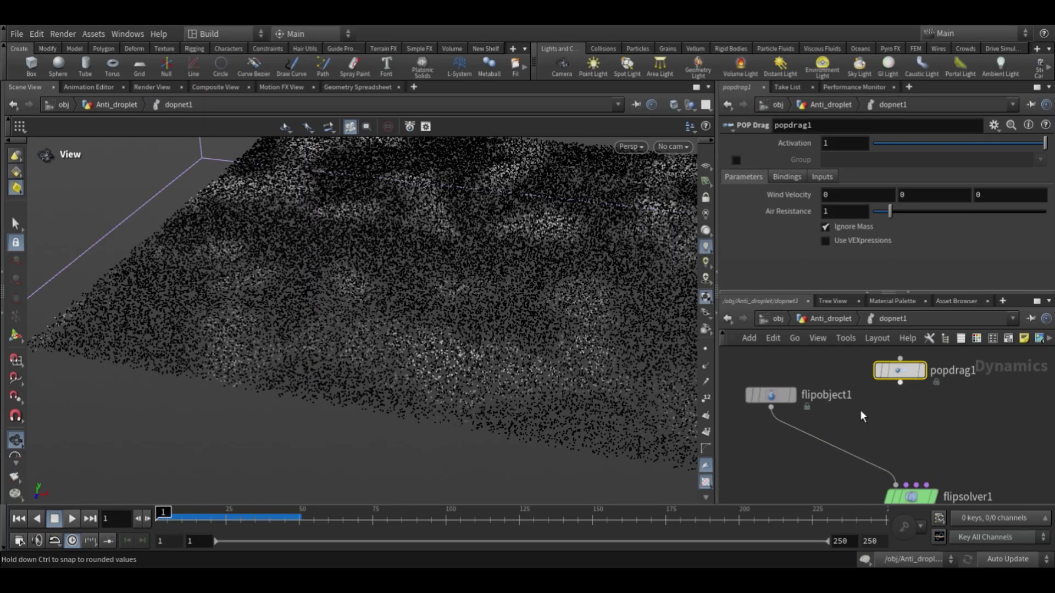
click(900, 383)
click(905, 485)
text(.25)
key(Return)
Step: Select the FLIP Solver and open its Min Substeps value in the Substeps settings
click(770, 396)
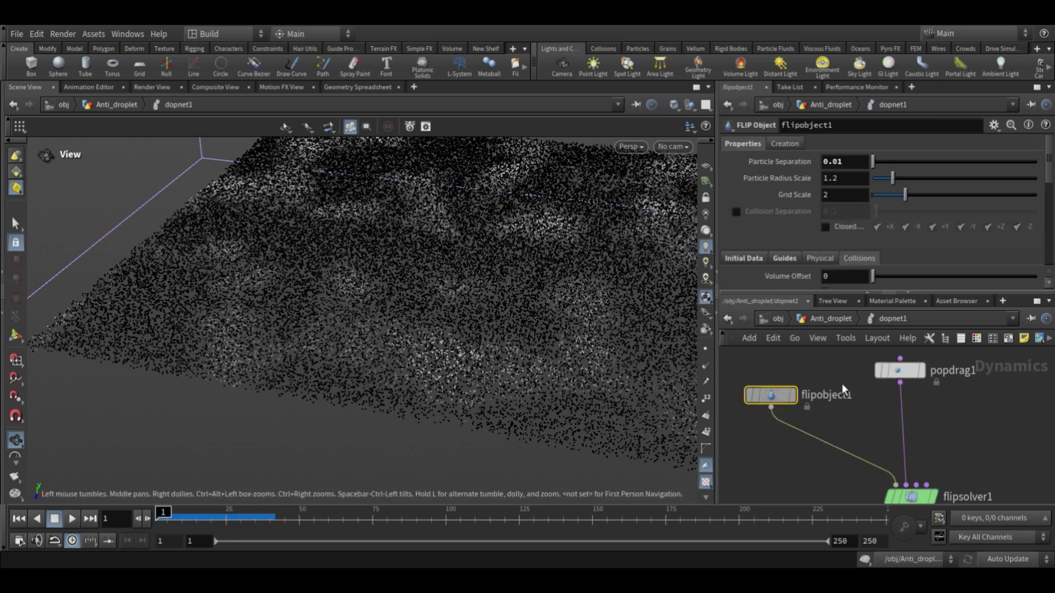
middle_drag(807, 455, 805, 400)
click(909, 441)
click(740, 144)
click(852, 175)
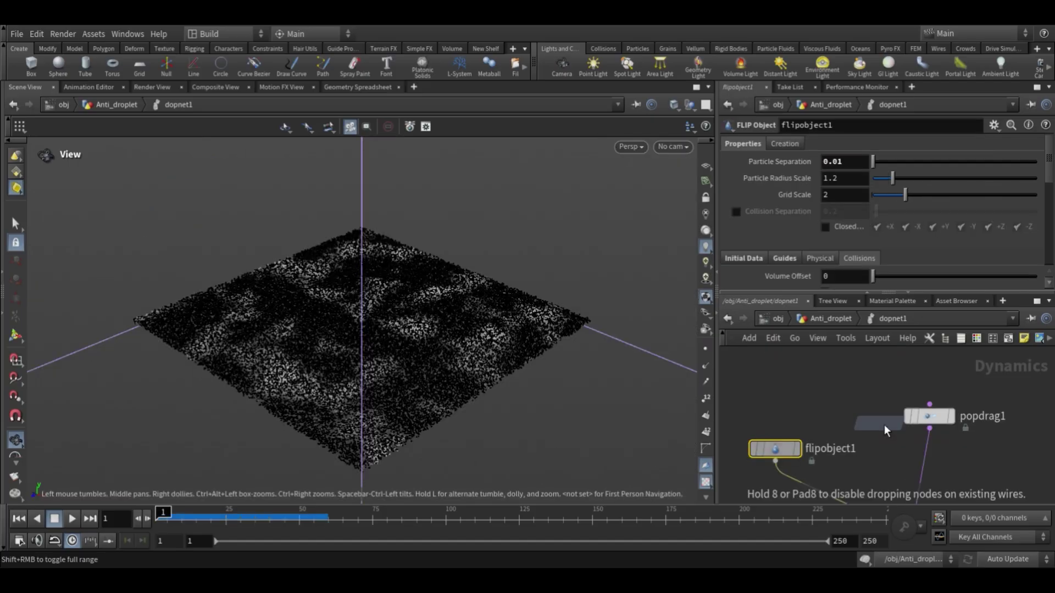
Step: Place a POP VOP node above POP Drag and wire its output into the POP Drag input
scroll(884, 424, up, 2)
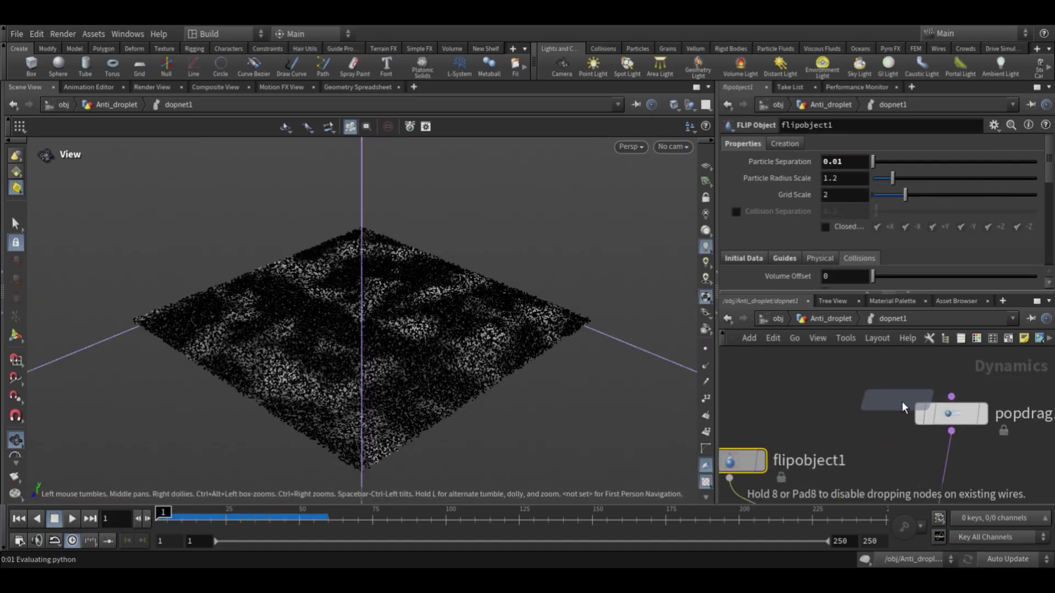
click(904, 400)
middle_drag(854, 391, 841, 455)
drag(883, 412, 928, 361)
click(905, 377)
click(915, 406)
drag(915, 423, 906, 511)
Step: Go inside the POP VOP and add a Bind node with its Name set to density
double_click(897, 363)
drag(951, 375, 987, 427)
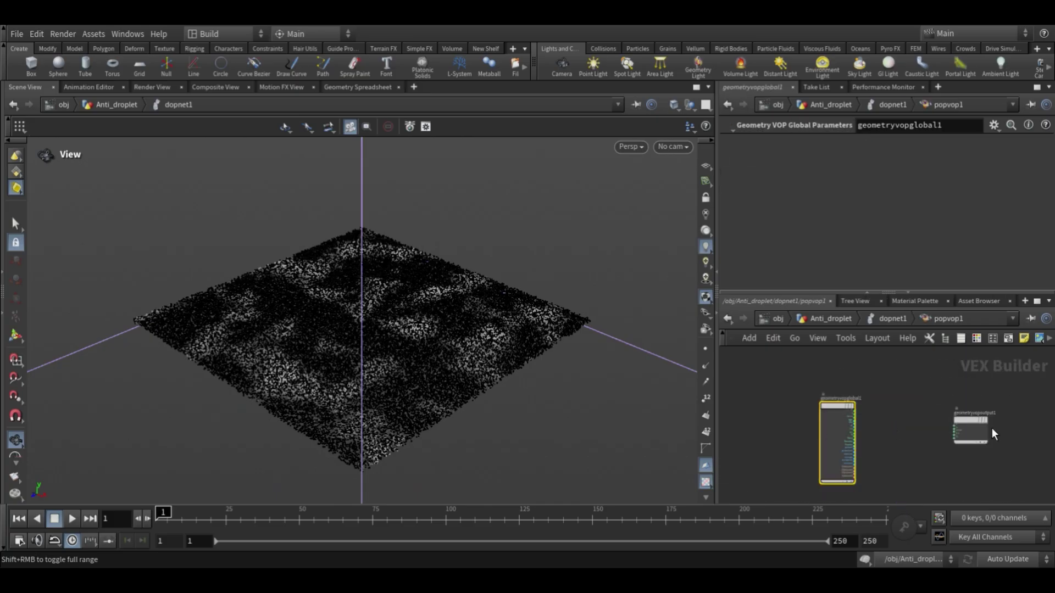
scroll(922, 419, up, 4)
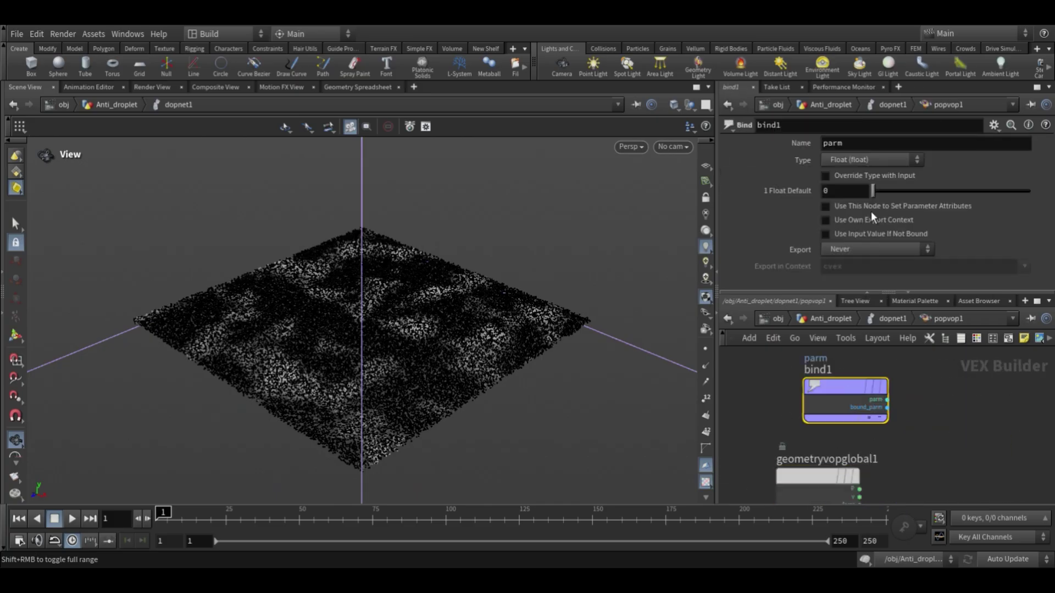
drag(857, 144, 478, 147)
text(de)
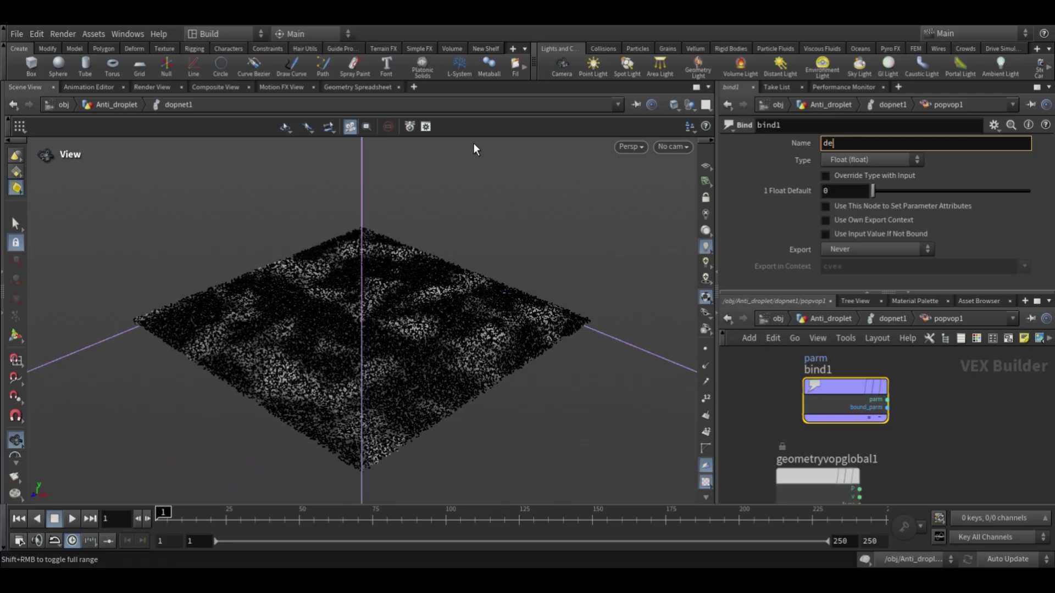
text(nsity)
key(Return)
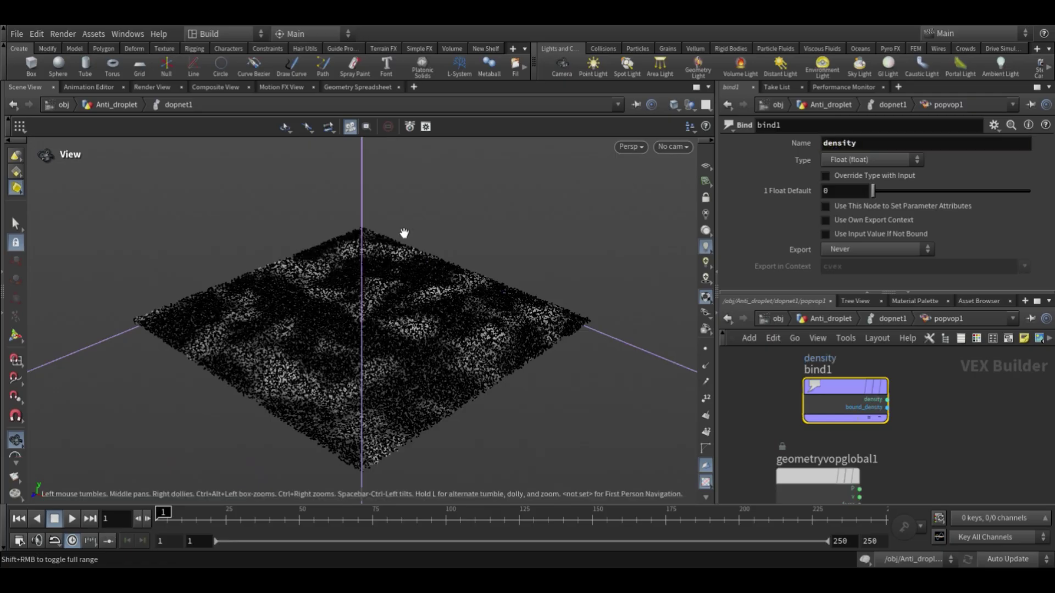
Step: Add a Compare node beside the density Bind node in the VOP network
scroll(967, 443, down, 2)
scroll(939, 455, down, 1)
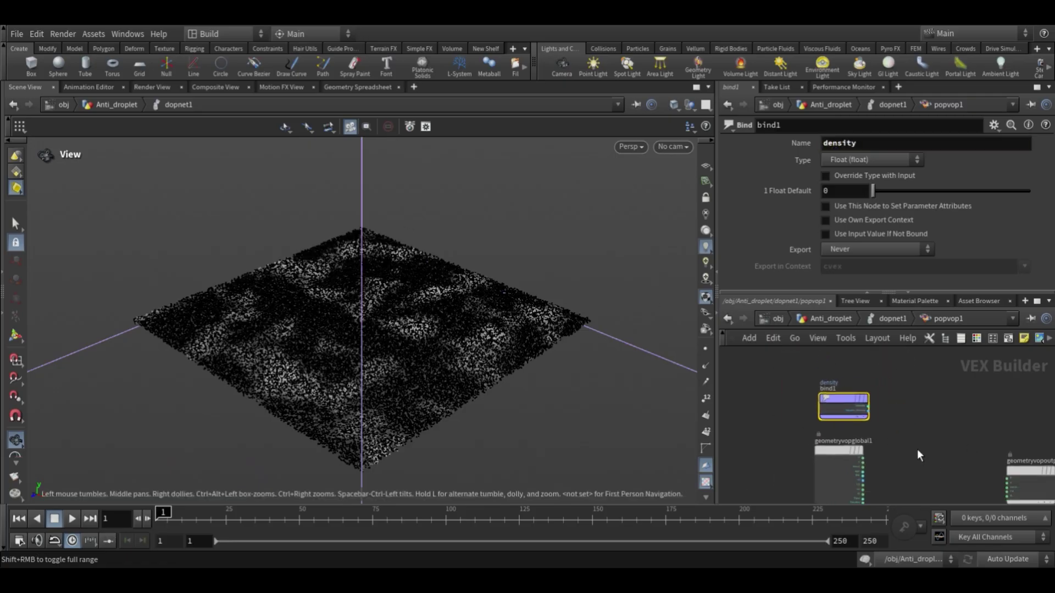
key(Tab)
text(compare)
key(Return)
click(934, 417)
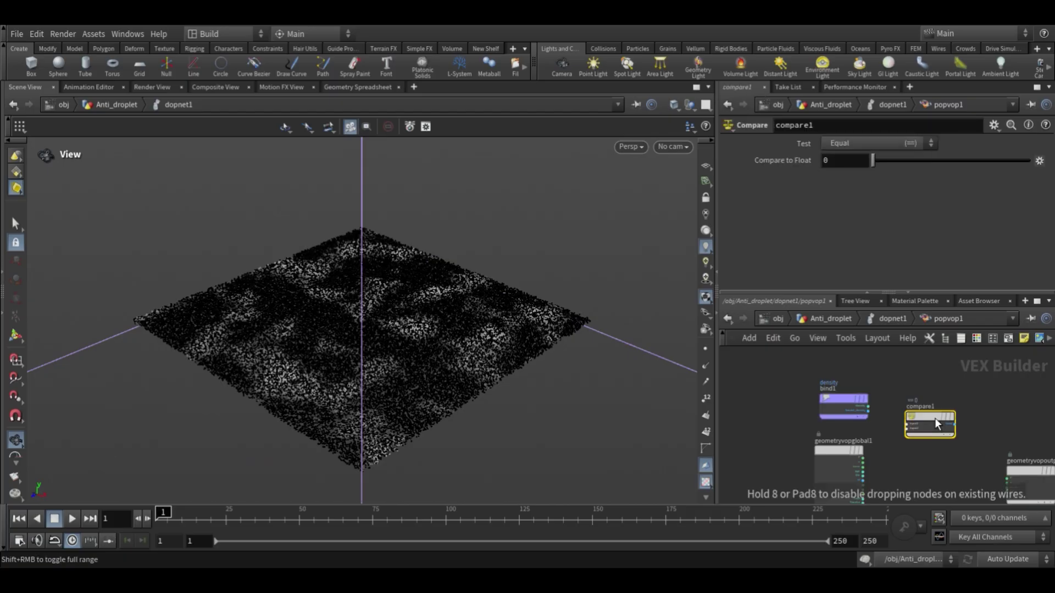
Step: Set the Compare node's Test to Greater Than and wire the density Bind output into its first input
scroll(934, 417, up, 2)
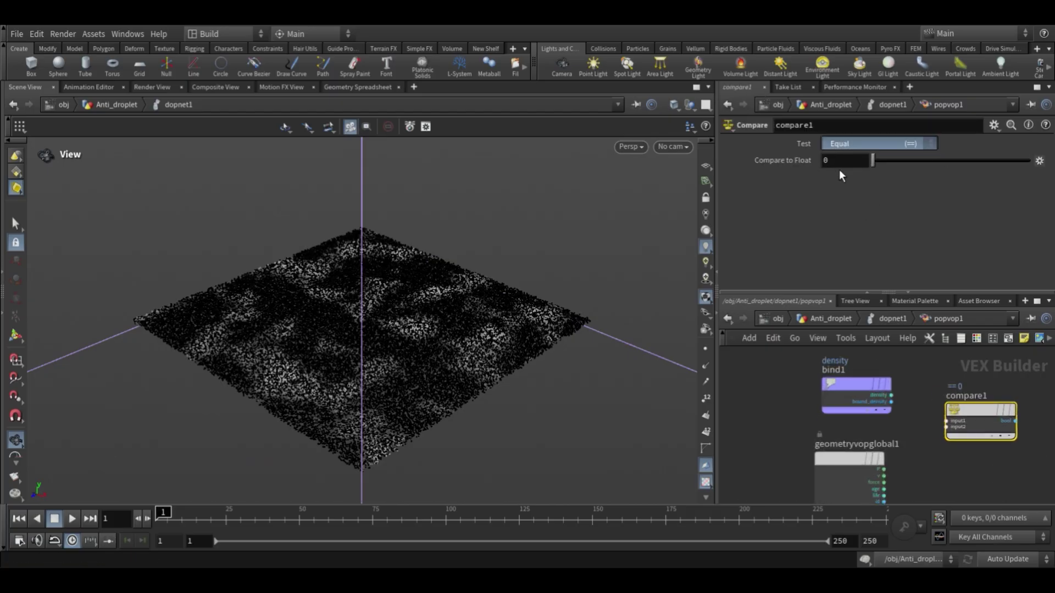
click(878, 180)
scroll(985, 419, up, 2)
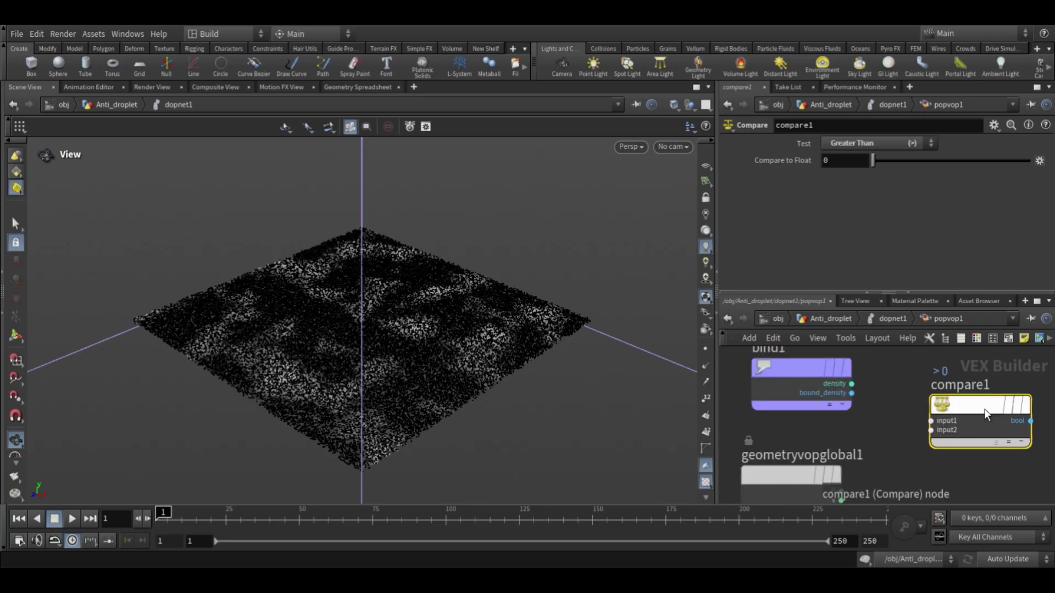
drag(985, 415, 998, 398)
drag(869, 384, 941, 403)
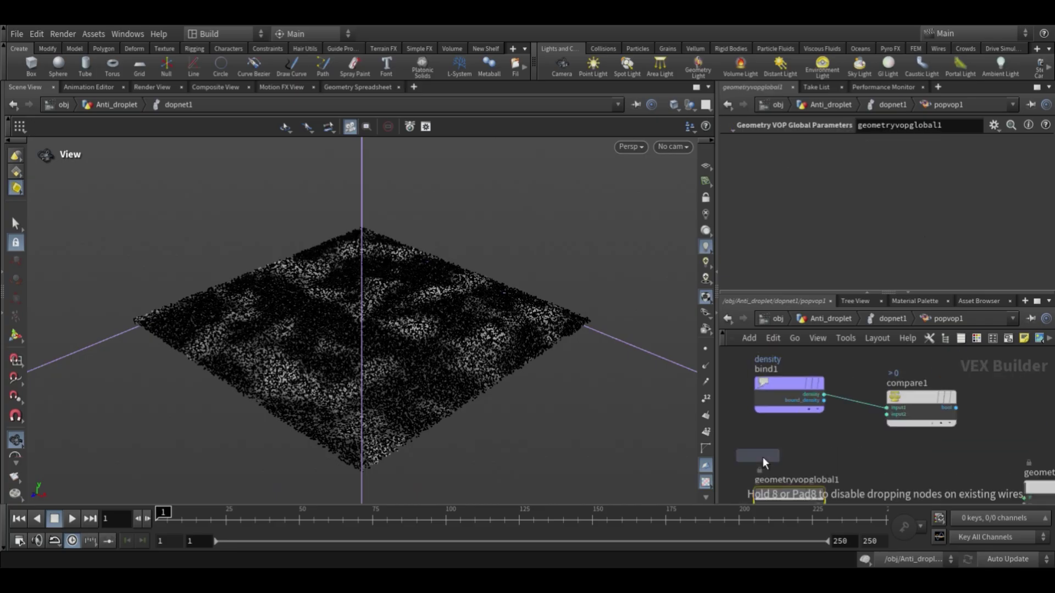
Step: Add a Parameter node below the density Bind node and name it threshold
click(762, 457)
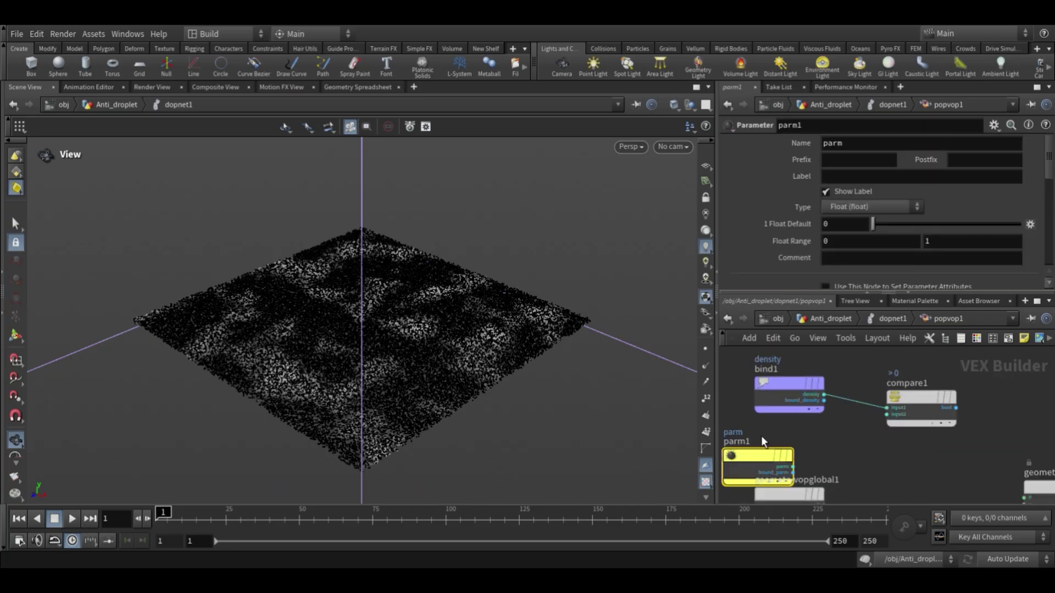
double_click(879, 143)
text(t)
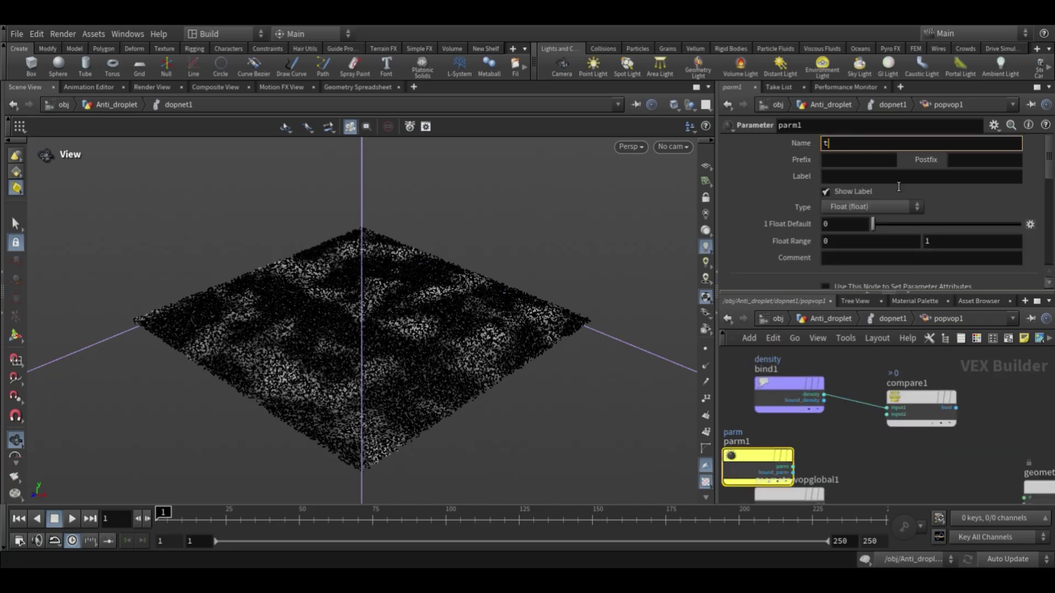
text(hreshold)
key(Return)
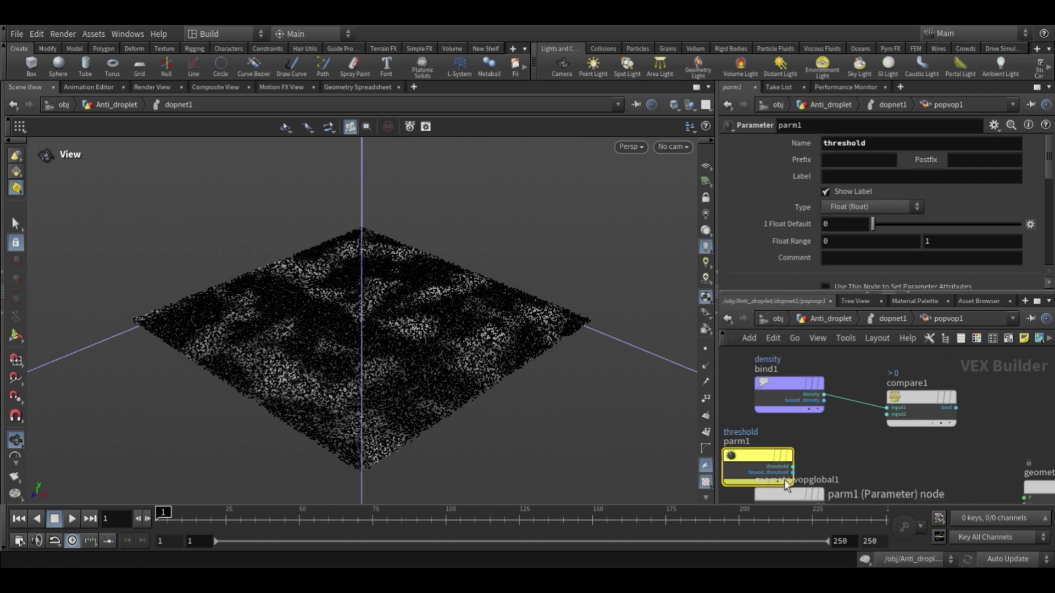
Step: Wire the threshold parameter into the Compare node's second input and move the parameter node closer to the Bind node
click(792, 467)
click(886, 414)
drag(765, 457, 756, 428)
scroll(909, 464, down, 2)
middle_drag(909, 466, 907, 405)
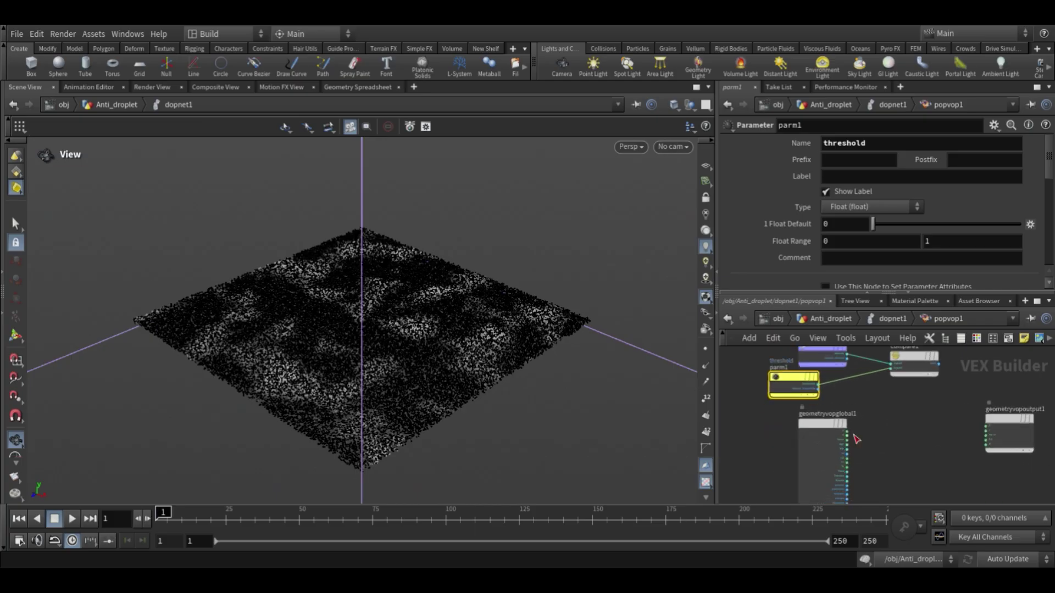
scroll(853, 436, up, 2)
click(854, 440)
scroll(885, 434, up, 3)
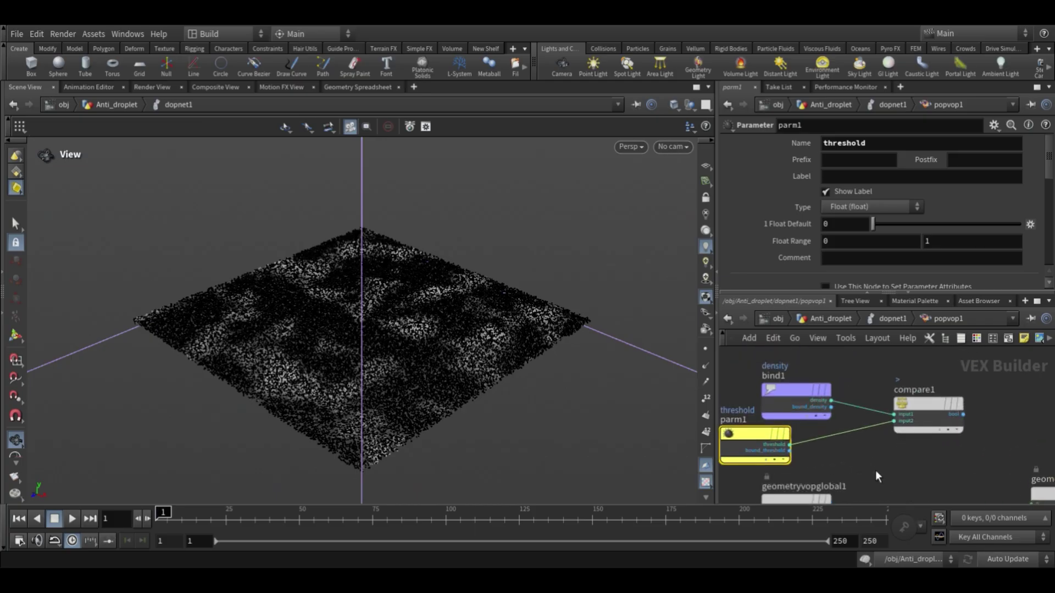
scroll(875, 471, down, 1)
Step: Add a Switch node beside the Compare node and wire the Compare bool output into its switcher input
click(902, 421)
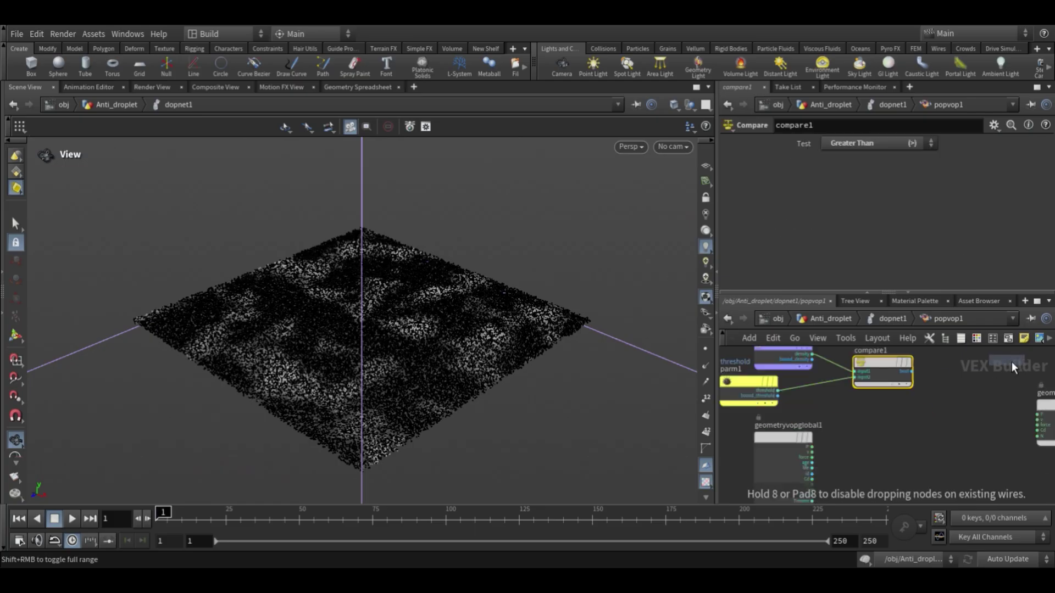
click(977, 377)
scroll(896, 423, up, 2)
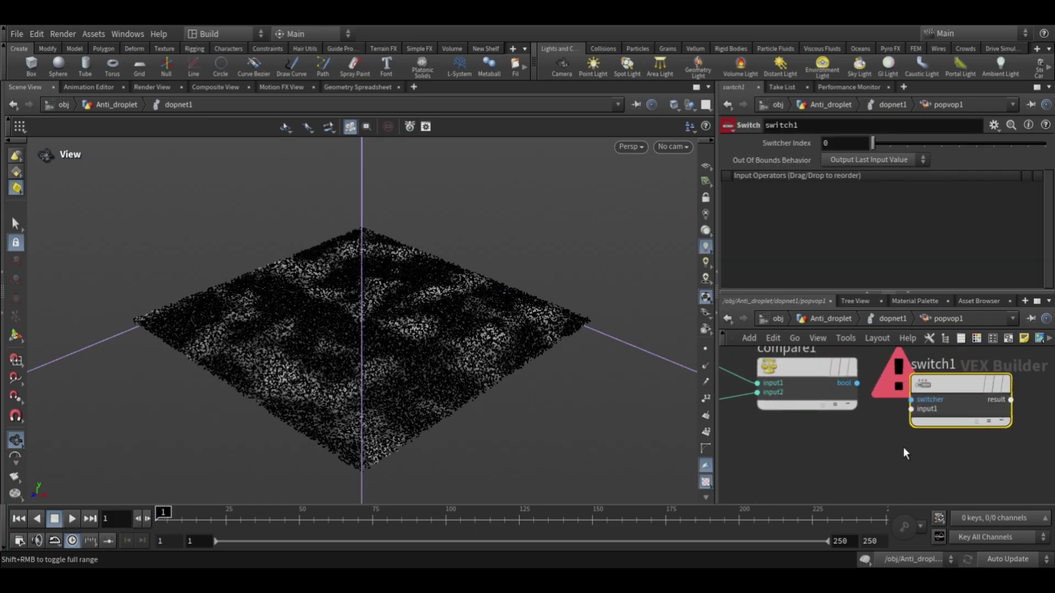
click(857, 382)
click(911, 399)
middle_drag(828, 458, 947, 413)
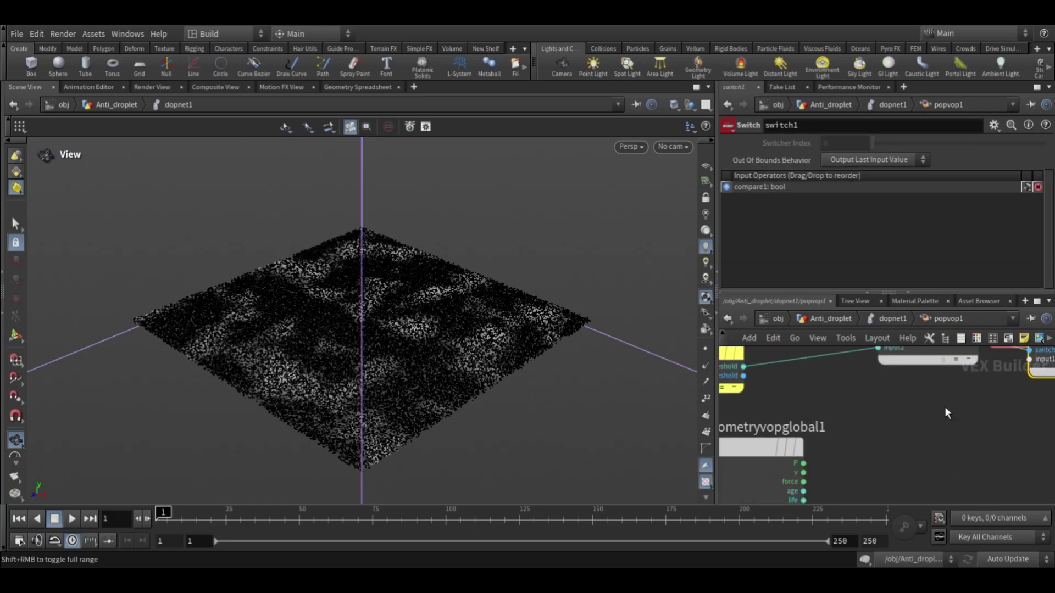
Step: Add a Constant node, wire it into the Switch's input1, and set its Constant Type to Vector
scroll(775, 400, down, 3)
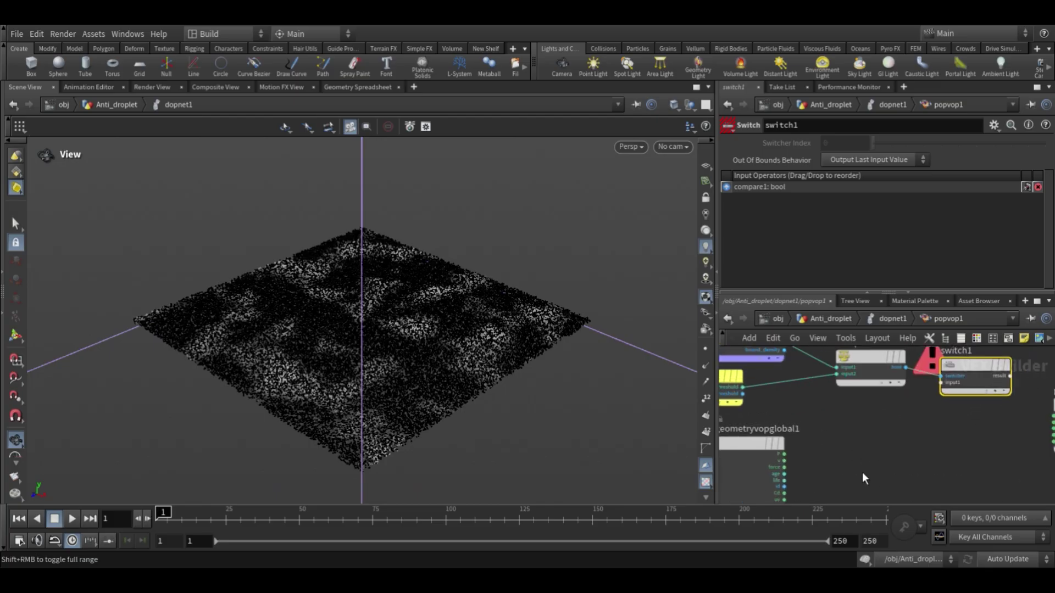
scroll(870, 485, down, 3)
scroll(802, 489, down, 1)
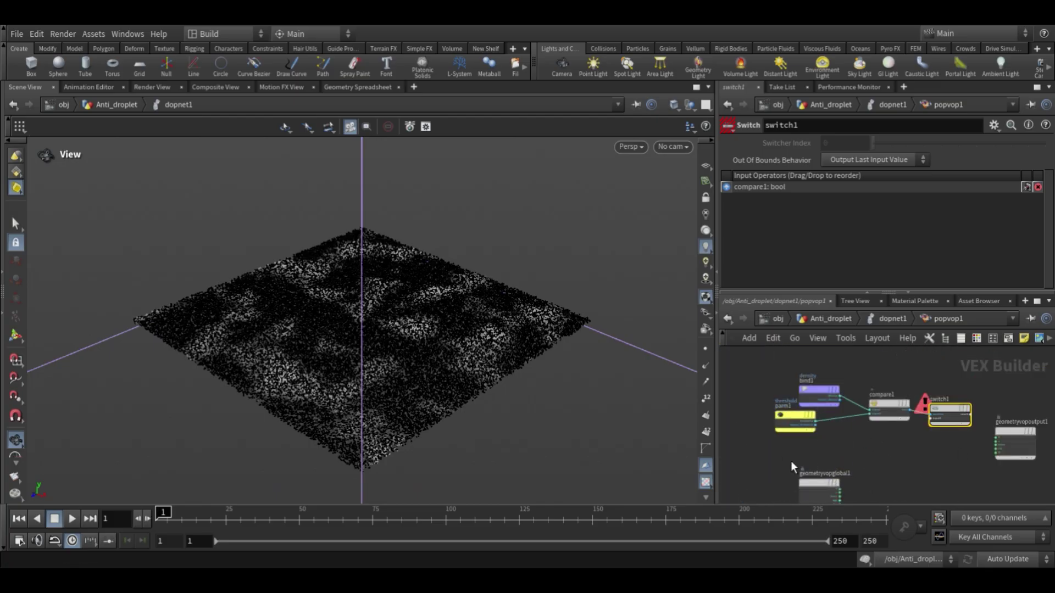
key(Tab)
text(const)
key(Return)
click(790, 461)
scroll(791, 459, up, 3)
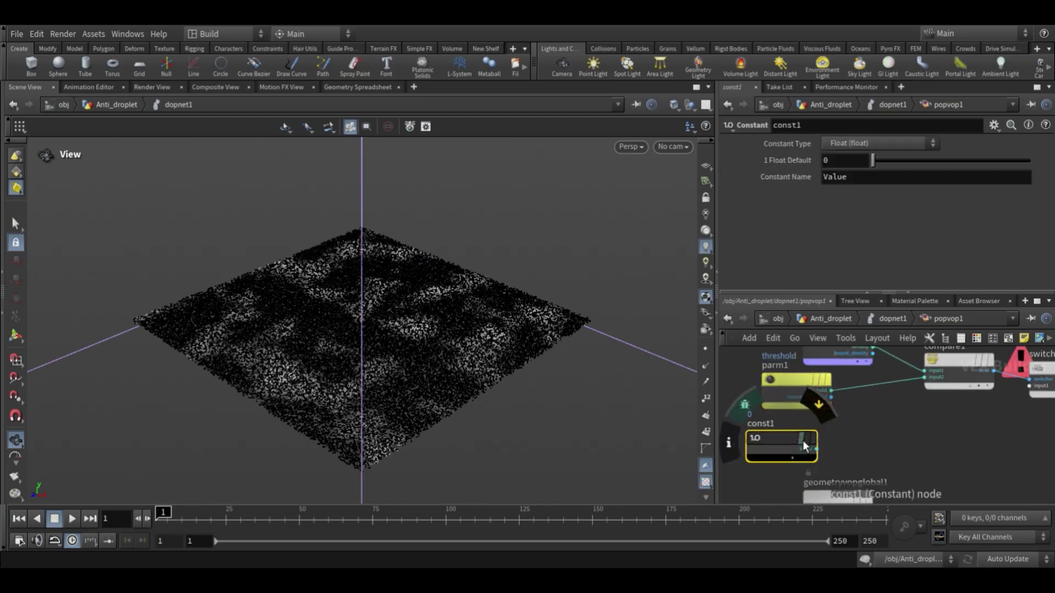
click(814, 449)
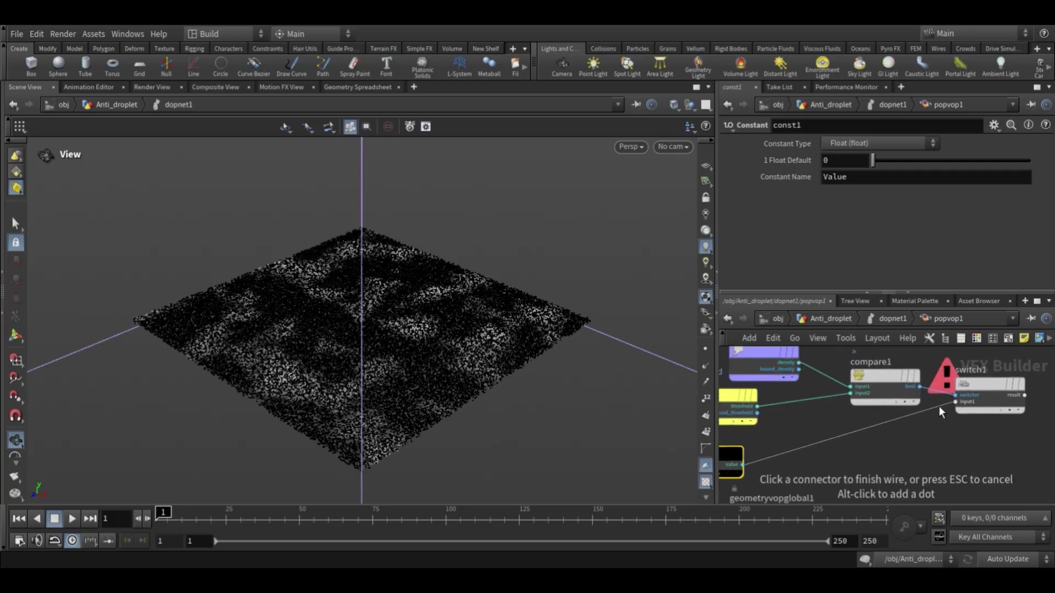
click(940, 406)
middle_drag(725, 455, 760, 455)
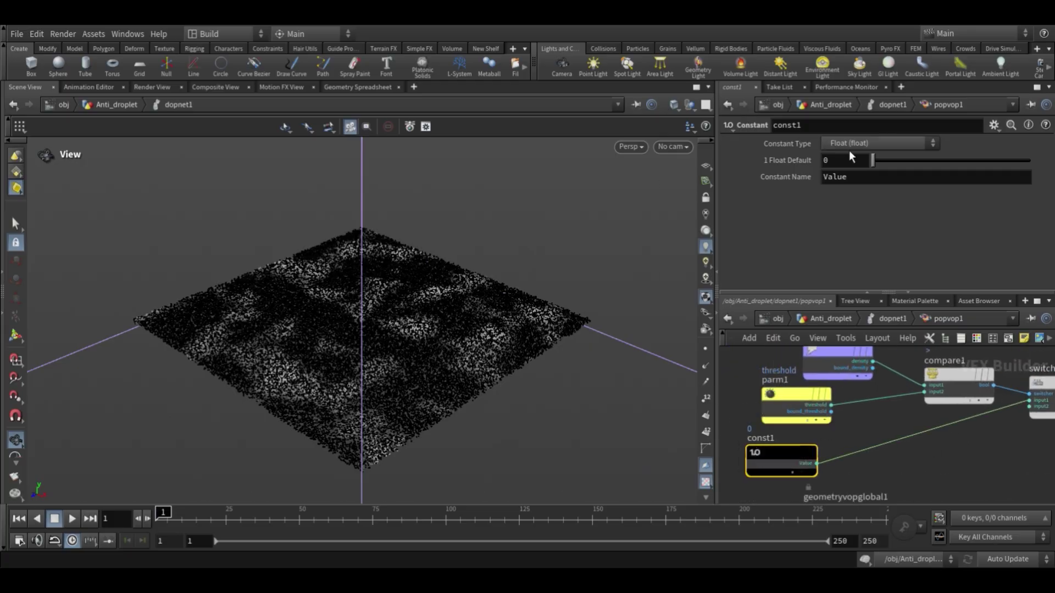
click(876, 146)
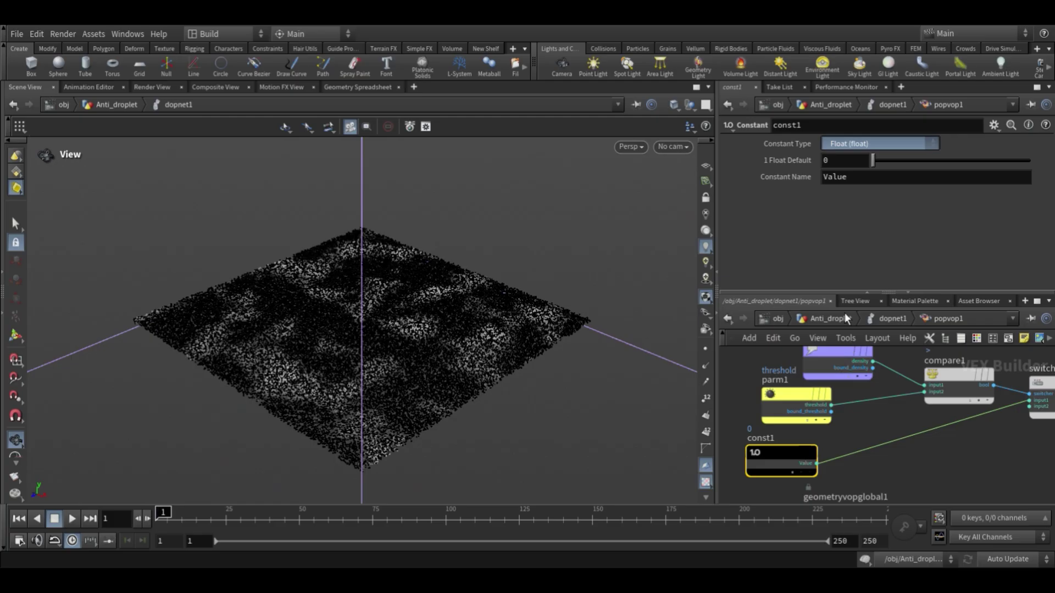
click(866, 249)
Step: Wire the v output of the global parameters node into the Switch's input2
middle_drag(918, 486, 813, 529)
click(796, 451)
click(860, 441)
Step: Wire the Switch result into the v input of the geometry VOP output and line up the output node
middle_drag(933, 473, 873, 441)
click(870, 460)
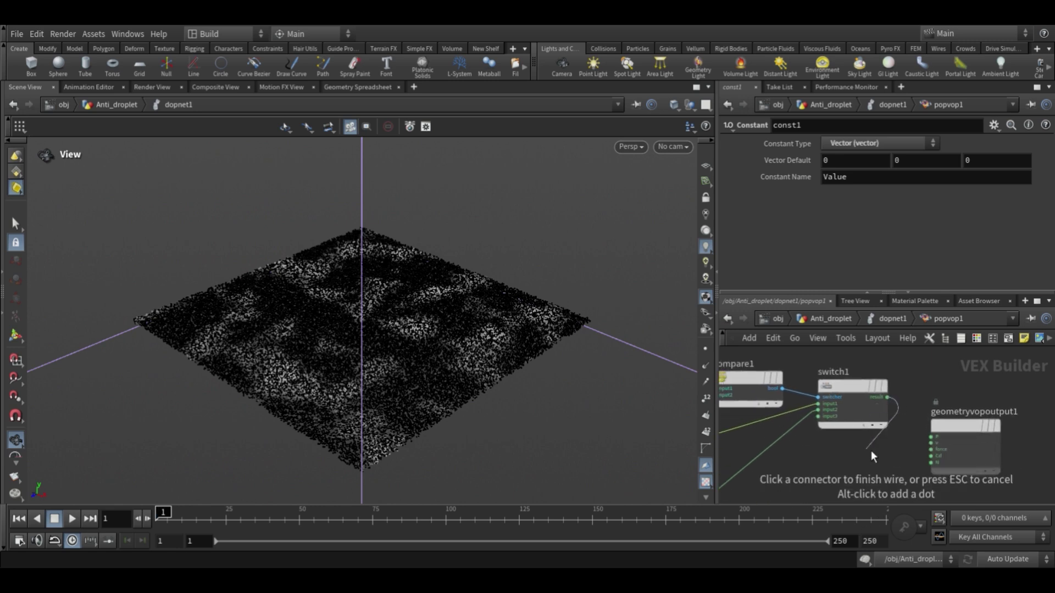
click(933, 443)
drag(963, 430, 1020, 383)
middle_drag(906, 439, 963, 454)
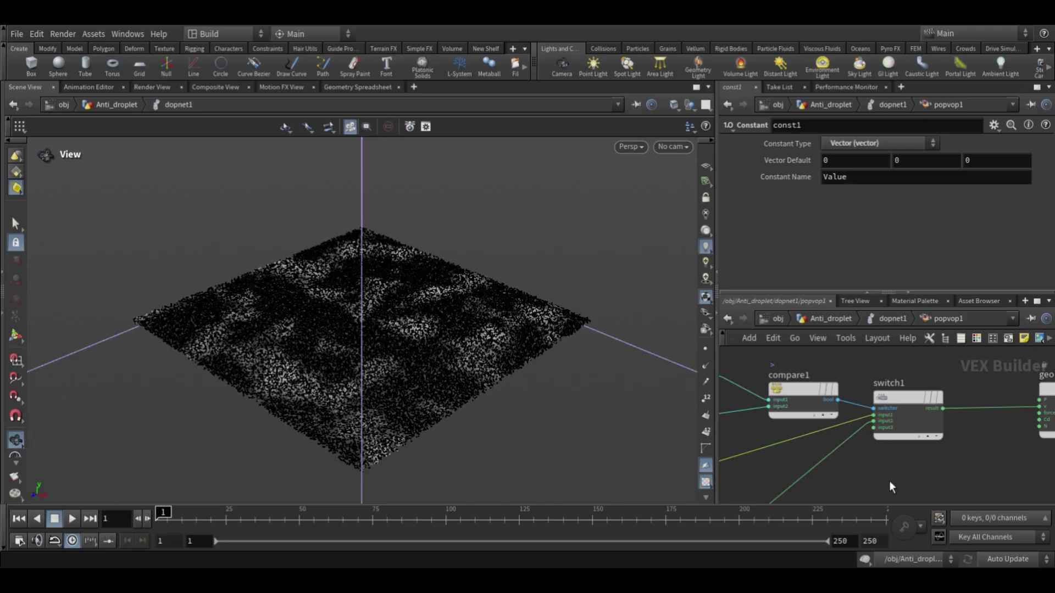
Step: Return to the DOP network, play the simulation up to frame 147, and inspect the particles from another angle
key(u)
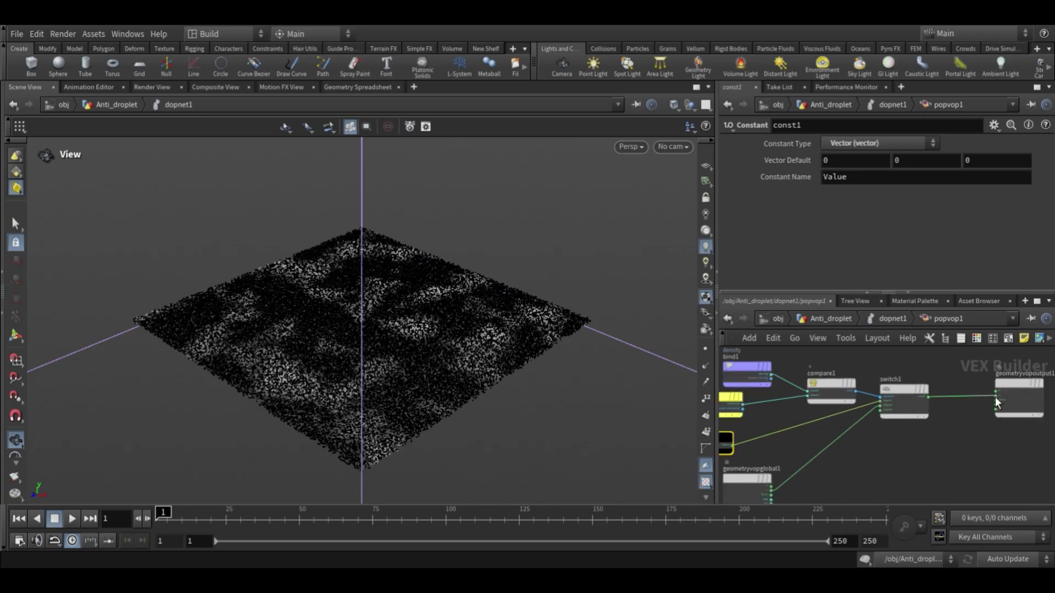
click(72, 519)
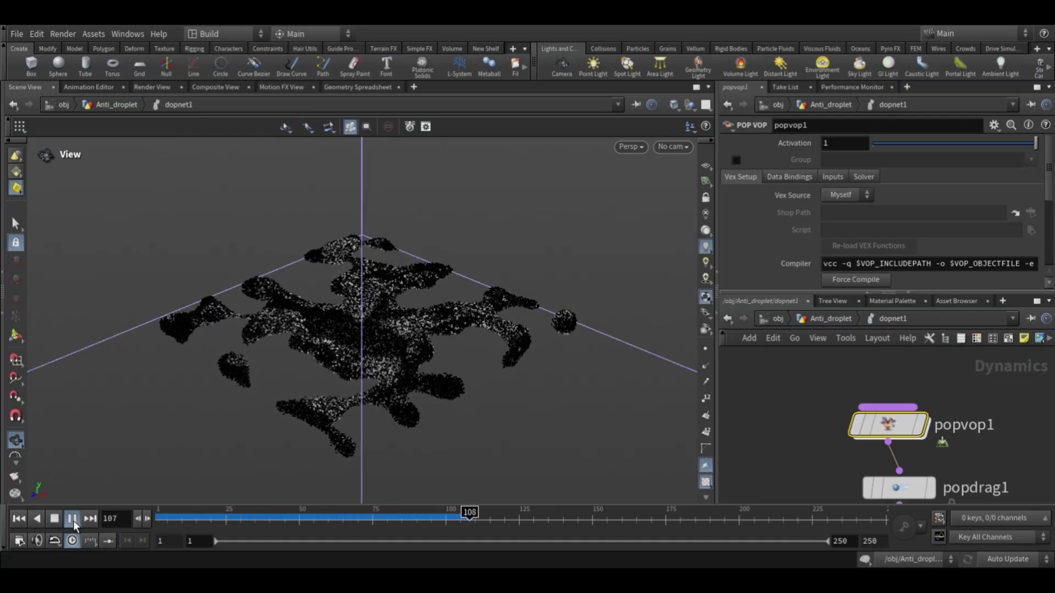
click(73, 519)
drag(363, 353, 357, 415)
scroll(542, 372, down, 10)
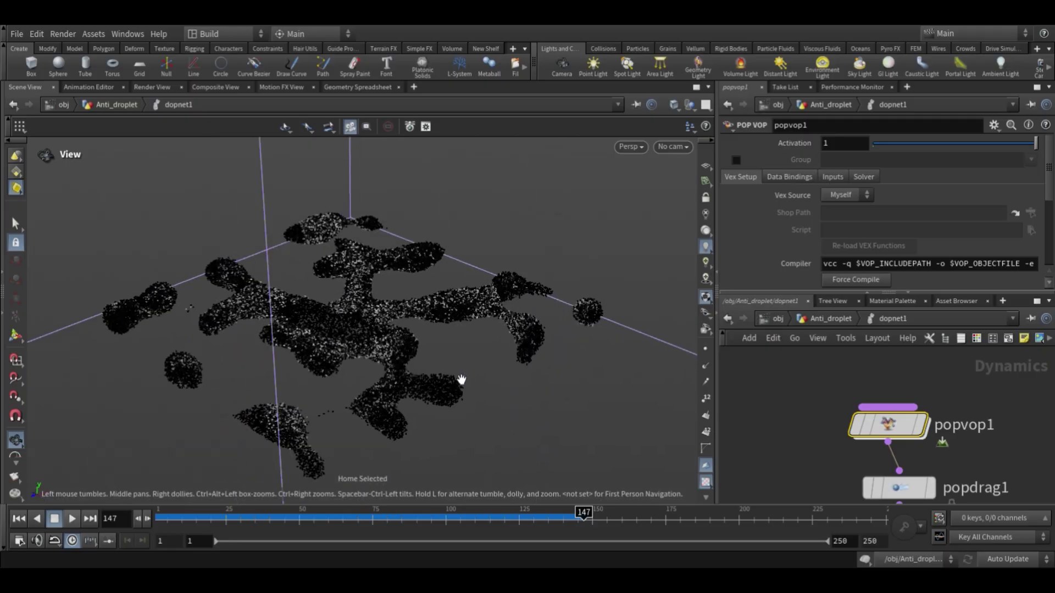
Step: Paste a copy of the POP VOP above the original and rename the original node to vel
drag(907, 432, 953, 426)
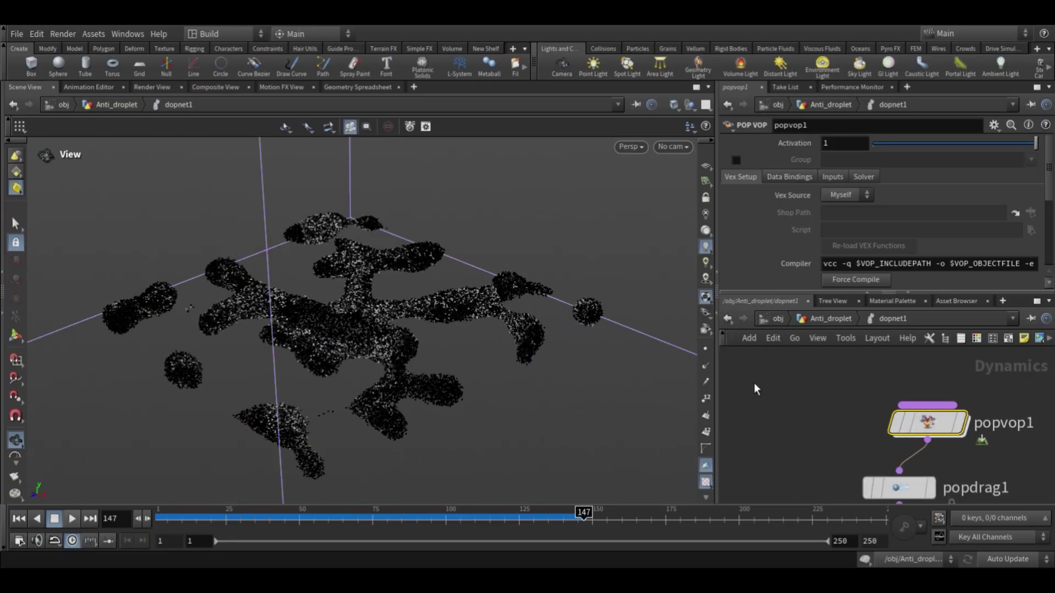
key(ctrl+v)
drag(803, 361, 887, 365)
click(1000, 426)
drag(1040, 427, 846, 428)
text(vel)
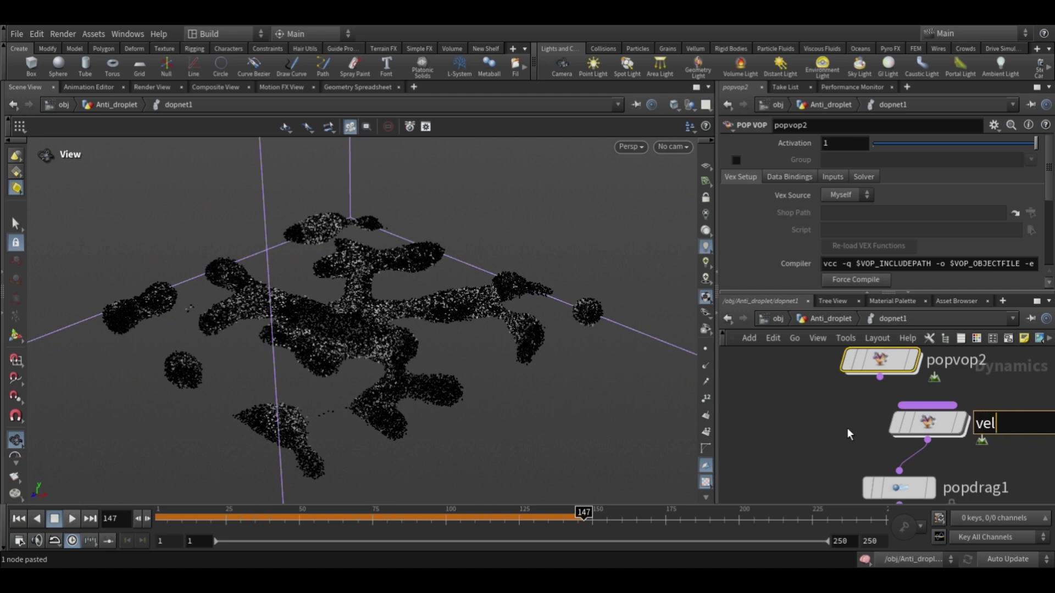
key(Return)
Step: Wire the copied POP VOP into the vel node's input and rename the copy to force
click(880, 377)
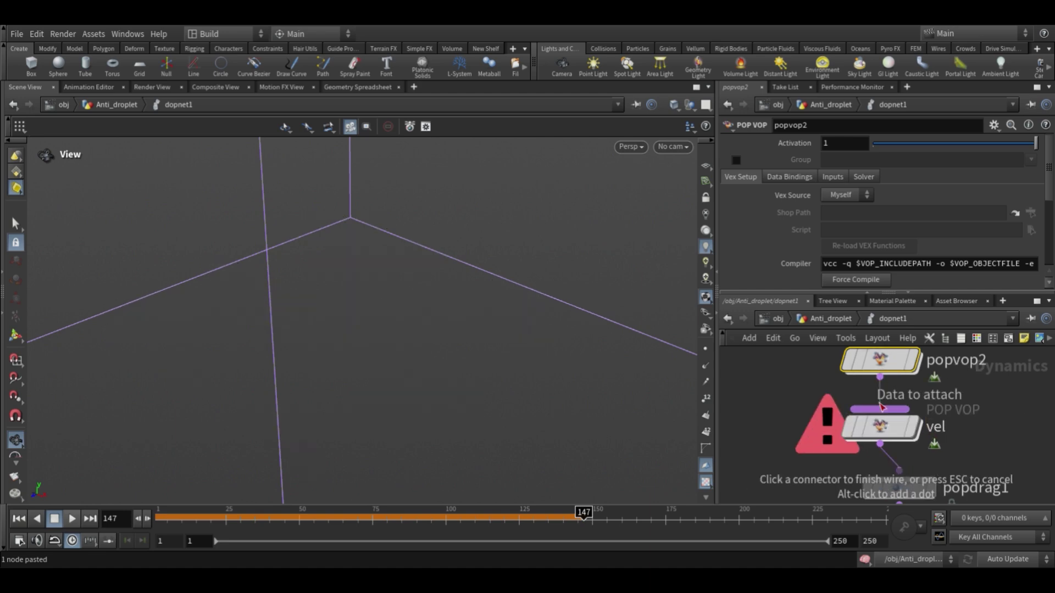
text(fo)
text(r)
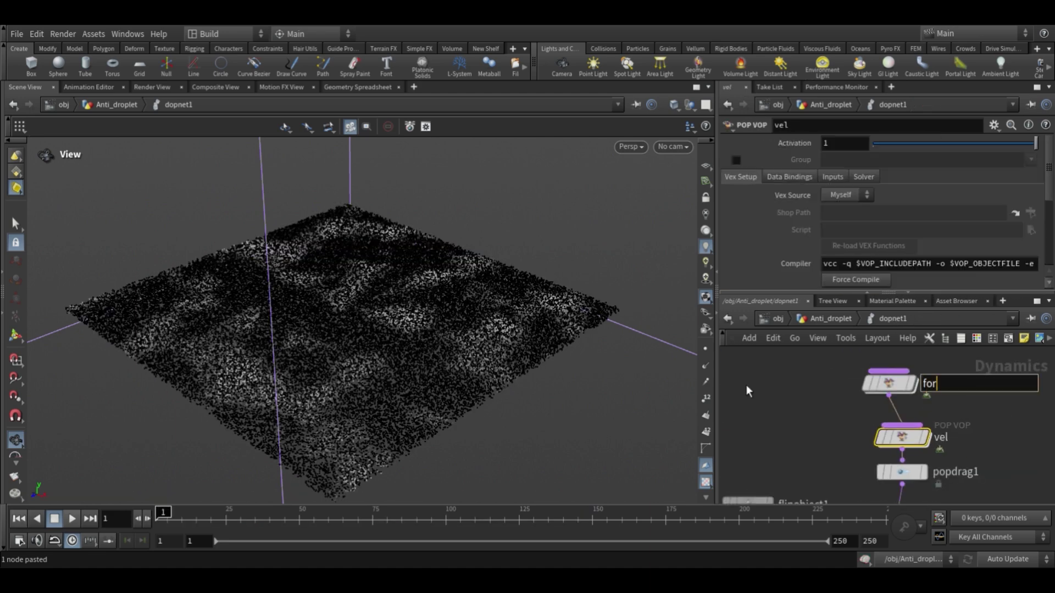
text(ce)
key(Return)
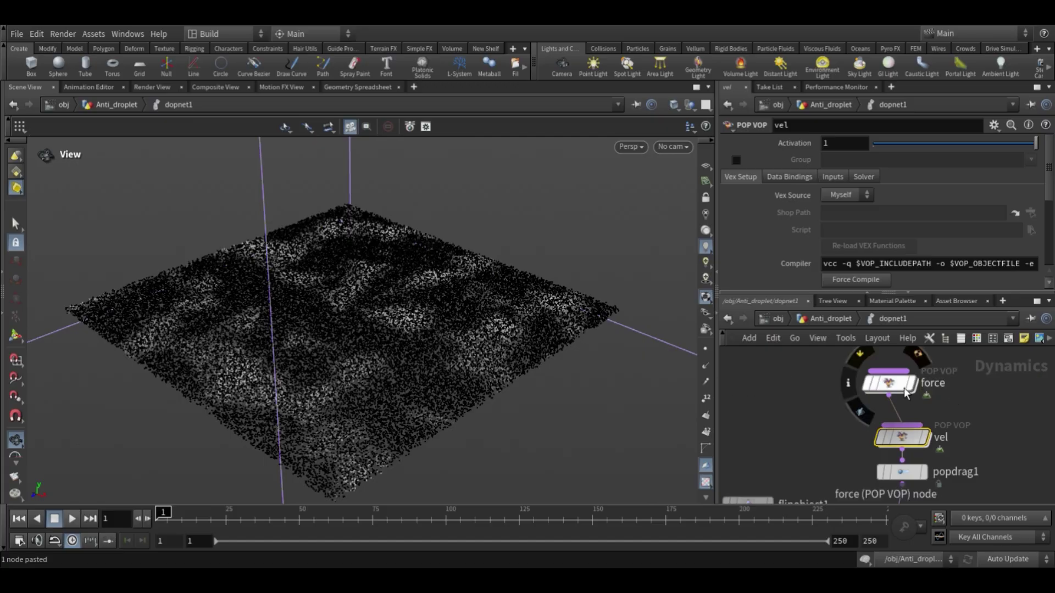
Step: Go inside the force POP VOP and rewire the Switch result from the output's v input to its force input
double_click(904, 392)
click(963, 410)
scroll(964, 410, up, 4)
drag(954, 406, 994, 414)
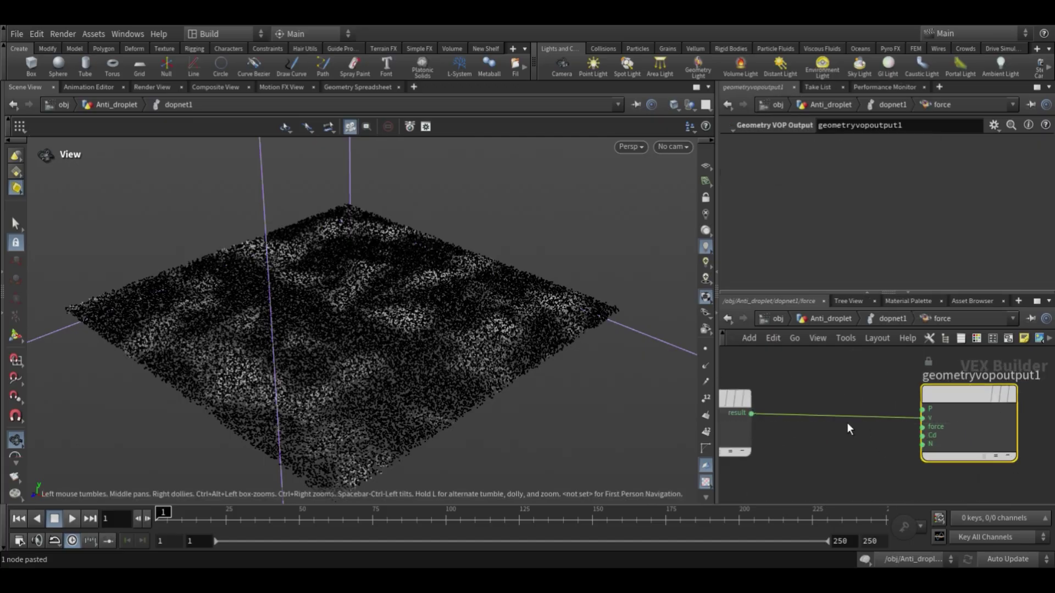
click(922, 417)
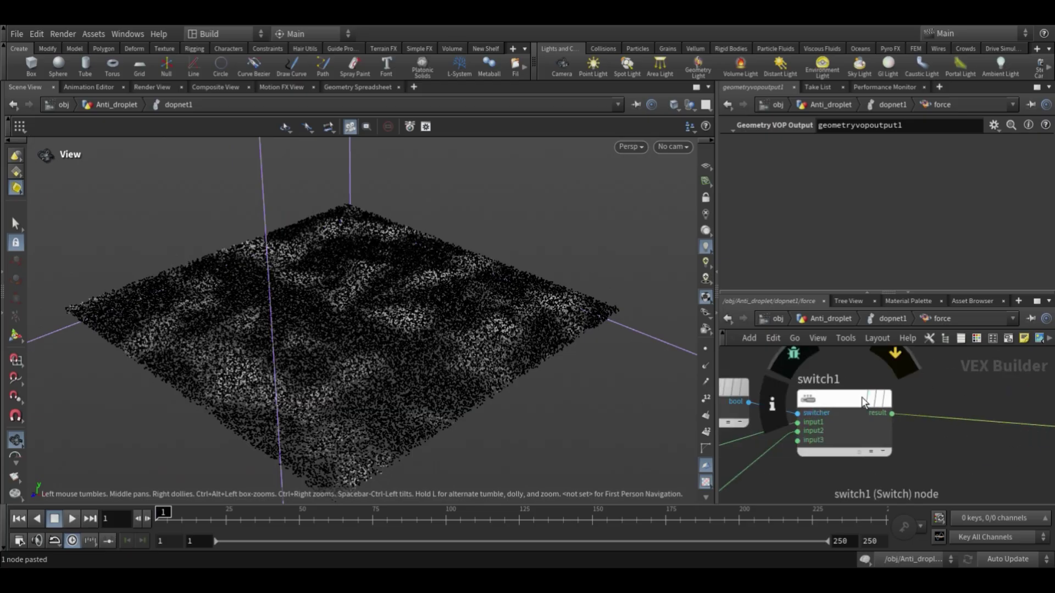
Step: Cut the wire that feeds the global v output into the Switch inside the force network
middle_drag(799, 402, 915, 404)
scroll(885, 419, down, 3)
middle_drag(820, 479, 944, 411)
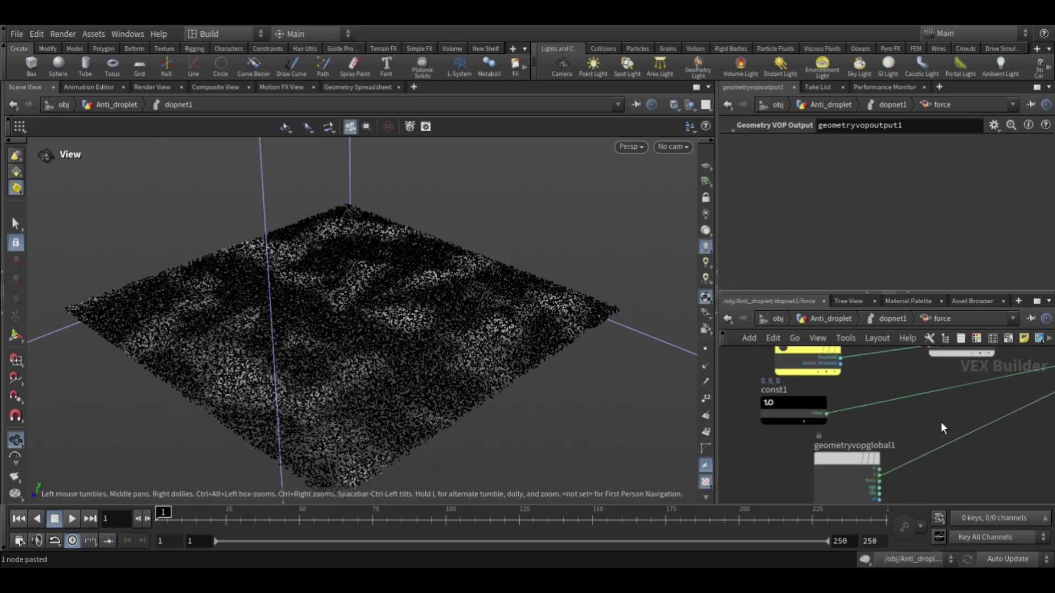
drag(862, 466, 809, 466)
scroll(920, 470, up, 2)
middle_drag(903, 473, 931, 443)
key(y)
scroll(928, 461, down, 3)
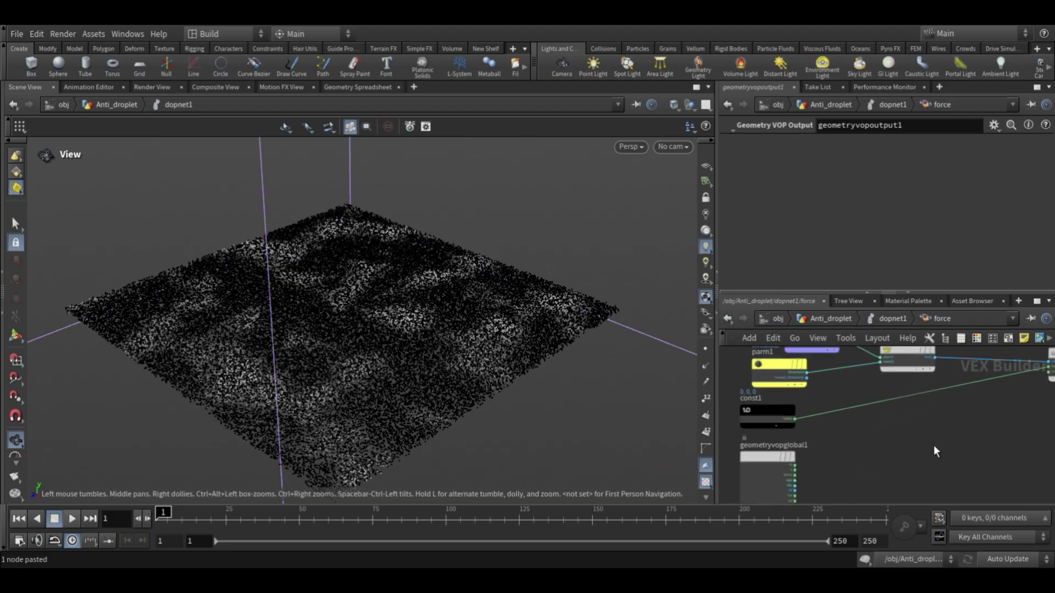
Step: Duplicate the vector Constant, set the copy's Vector Default to 0, 80, 0, and wire it into the Switch
click(778, 417)
key(ctrl+c)
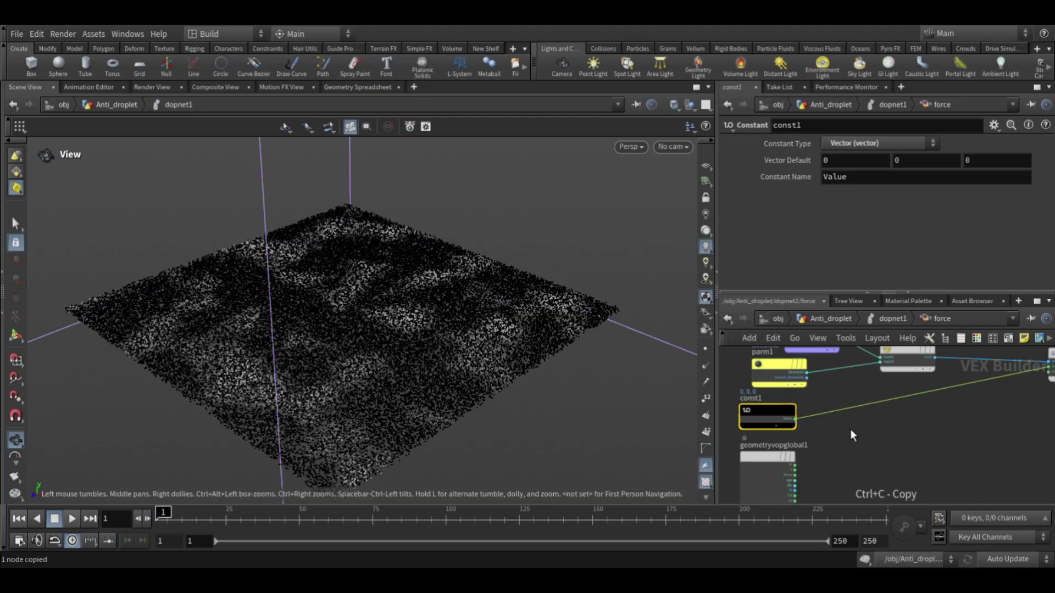
key(ctrl+v)
click(859, 443)
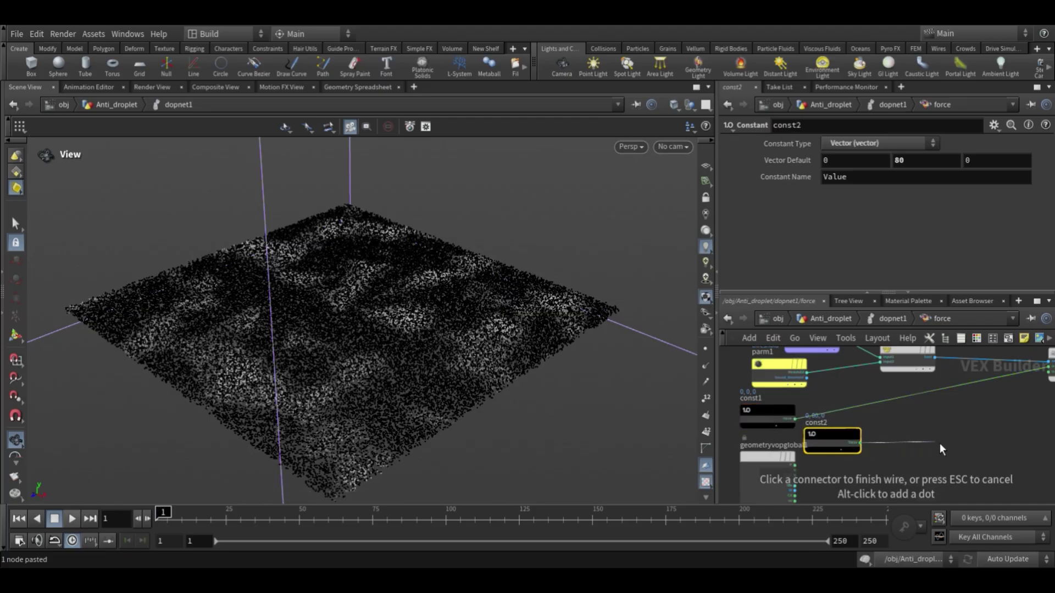
middle_drag(937, 443, 803, 422)
click(903, 383)
Step: Add a Vector to Float node and wire the force output of the global parameters node into it
middle_drag(738, 484, 788, 469)
scroll(788, 470, down, 1)
middle_drag(878, 437, 977, 368)
drag(780, 387, 744, 431)
scroll(774, 436, up, 4)
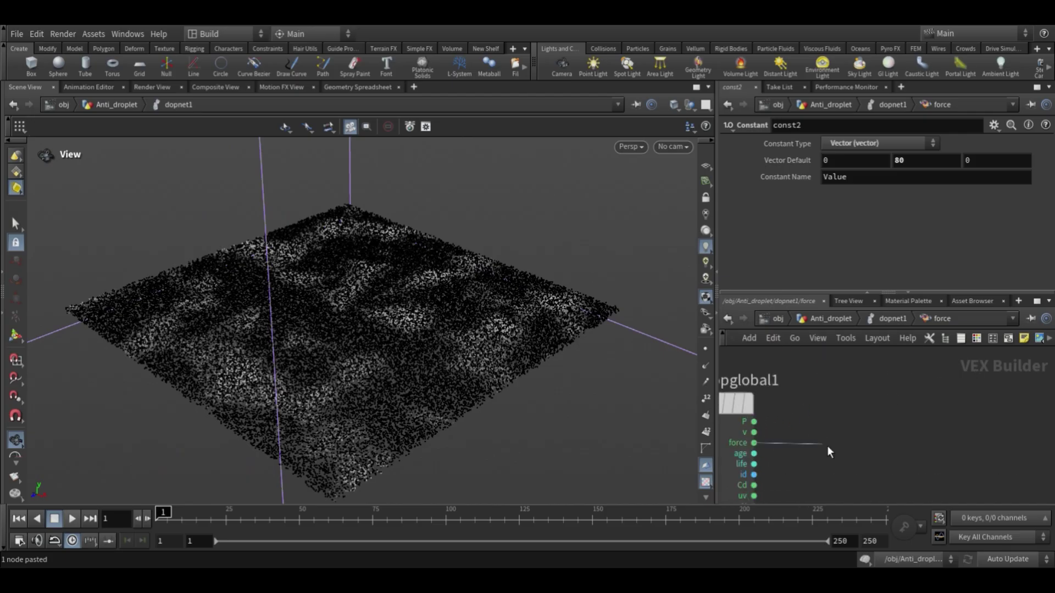
click(754, 443)
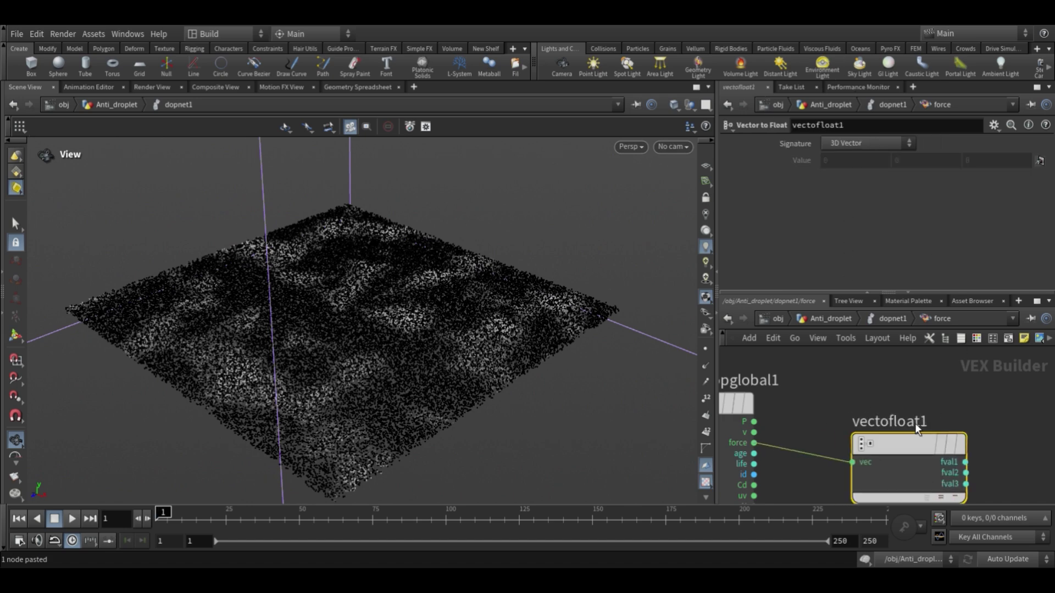
Step: Add a Float to Vector node and wire the Vector to Float's first and third components into its matching inputs
click(931, 440)
scroll(833, 407, down, 2)
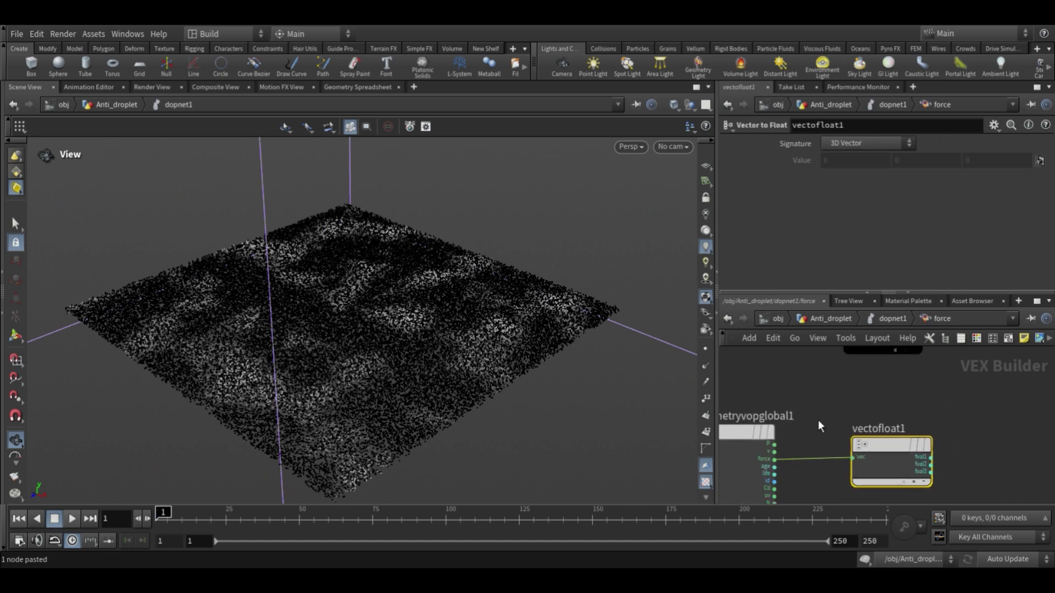
scroll(916, 423, down, 3)
scroll(905, 451, up, 3)
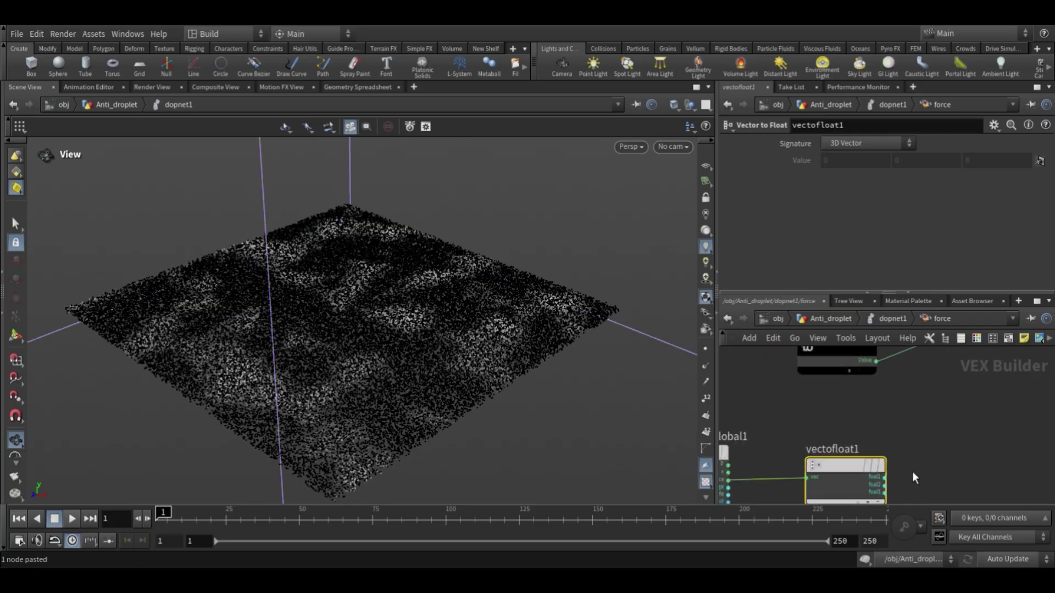
click(884, 477)
key(Escape)
click(774, 336)
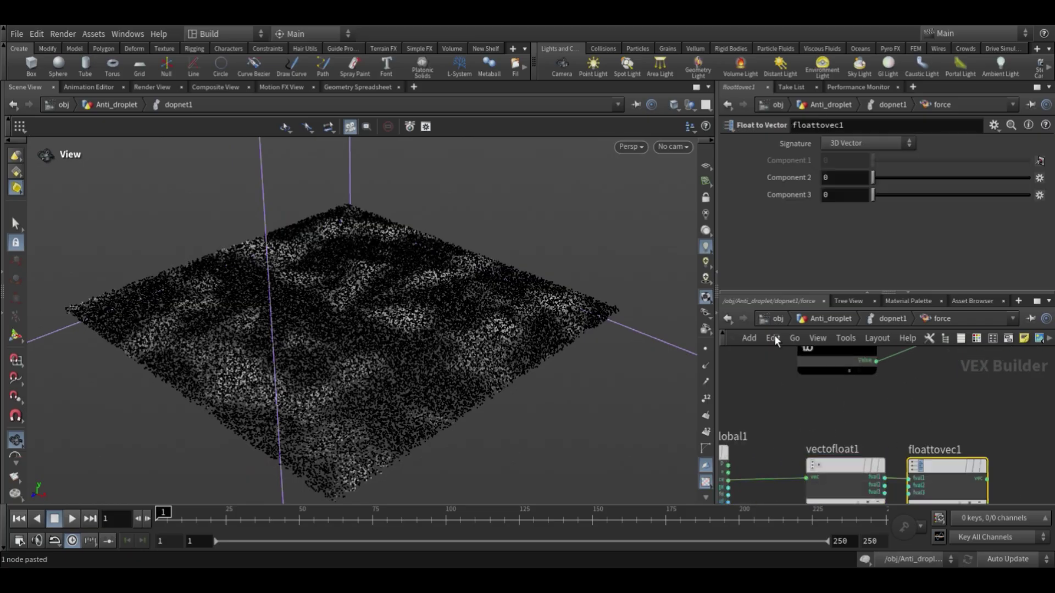
middle_drag(928, 451, 932, 414)
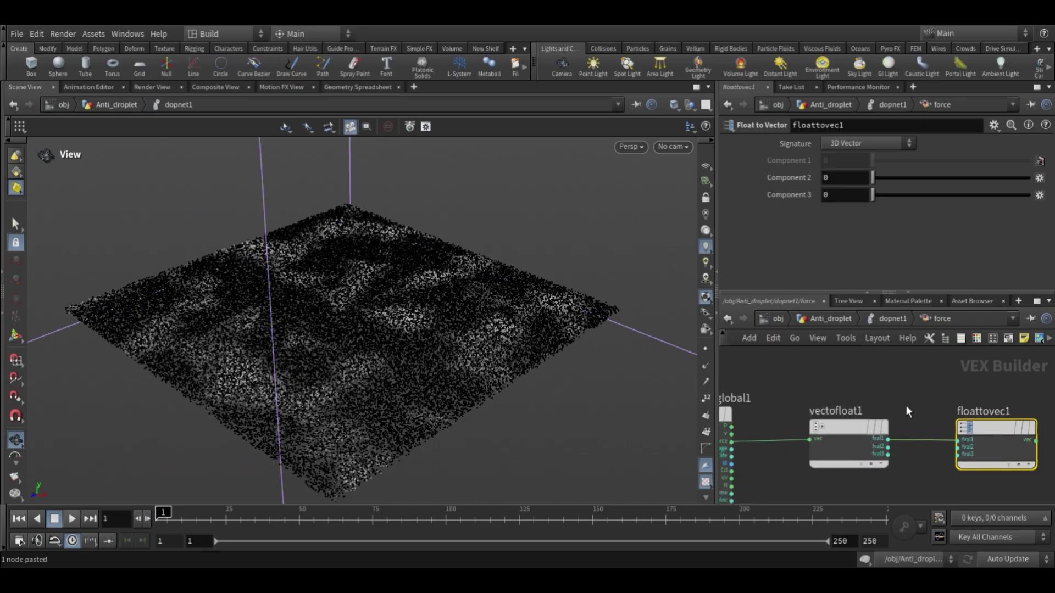
click(889, 454)
click(956, 457)
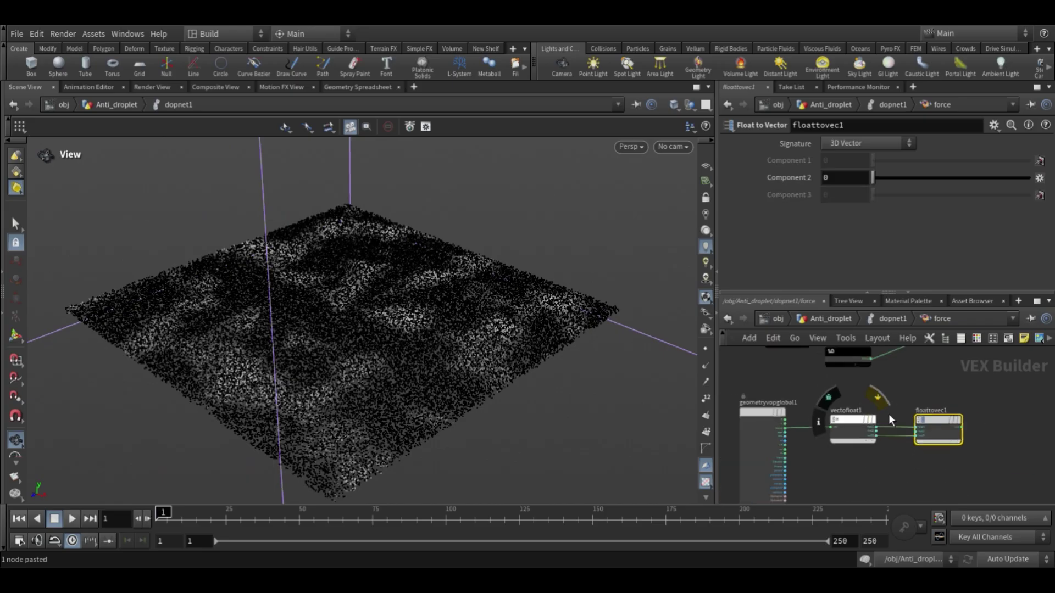
Step: Wire the Vector to Float's second component, fval2, into the Switch as its last input
middle_drag(972, 388, 904, 462)
drag(891, 397, 820, 450)
scroll(857, 396, down, 3)
scroll(753, 437, up, 4)
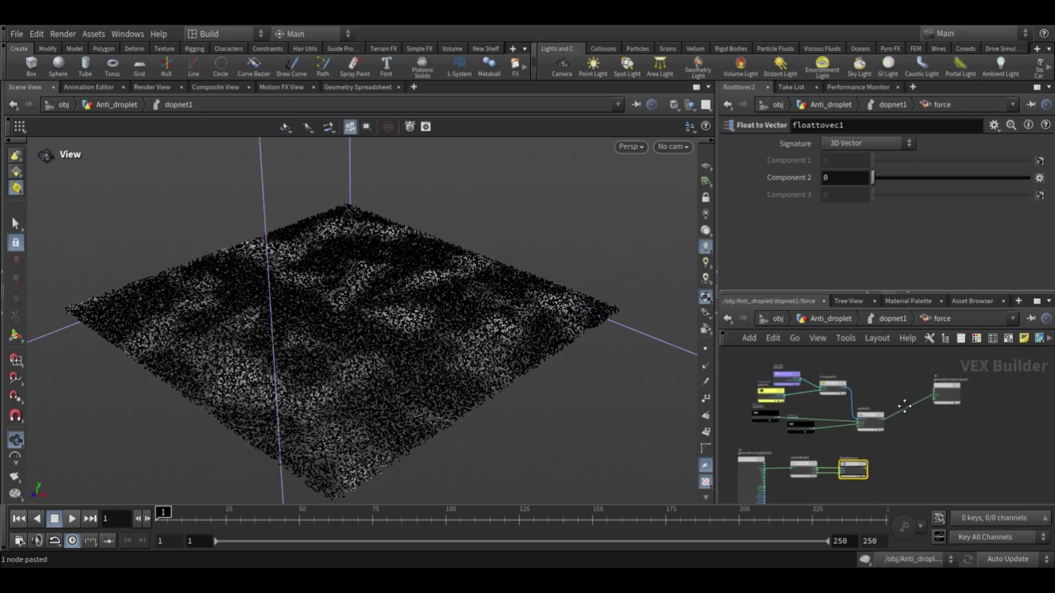
middle_drag(859, 449, 824, 478)
click(819, 479)
click(885, 421)
drag(937, 388, 883, 422)
Step: Wire the Switch result into the Float to Vector's second component and cut its direct wire to the output node
click(920, 421)
middle_drag(946, 441, 951, 364)
click(849, 460)
drag(874, 456, 1049, 442)
middle_drag(945, 379, 932, 437)
drag(878, 386, 903, 425)
middle_drag(769, 418, 904, 393)
drag(854, 372, 791, 425)
scroll(904, 442, down, 2)
middle_drag(911, 442, 816, 461)
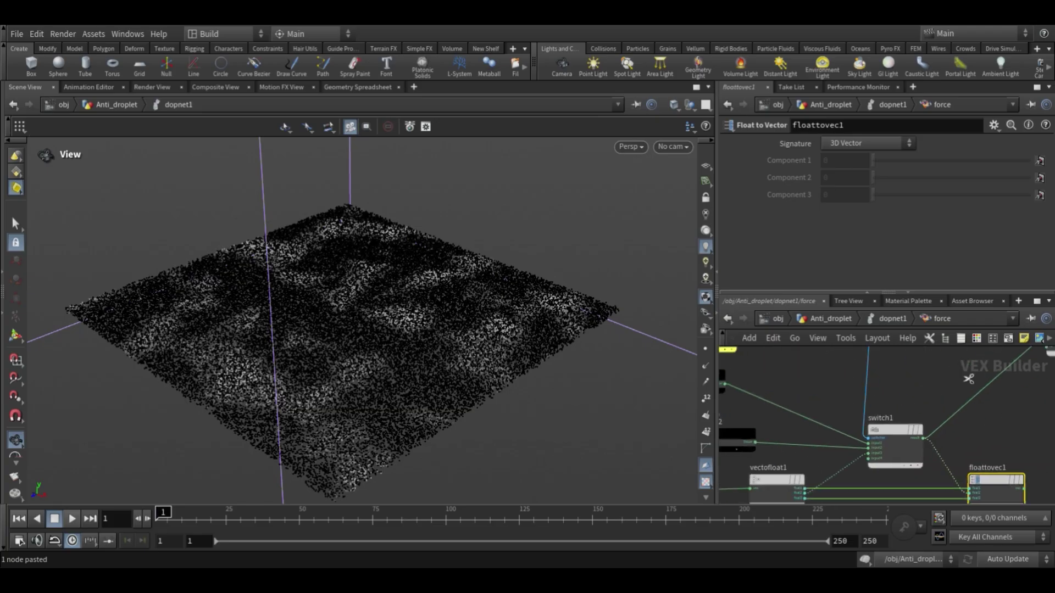
Step: Wire the Float to Vector result to the geometry output node and move the output node nearer to the network
drag(1009, 483, 931, 466)
click(802, 426)
scroll(843, 442, up, 1)
click(965, 452)
middle_drag(1037, 431, 893, 501)
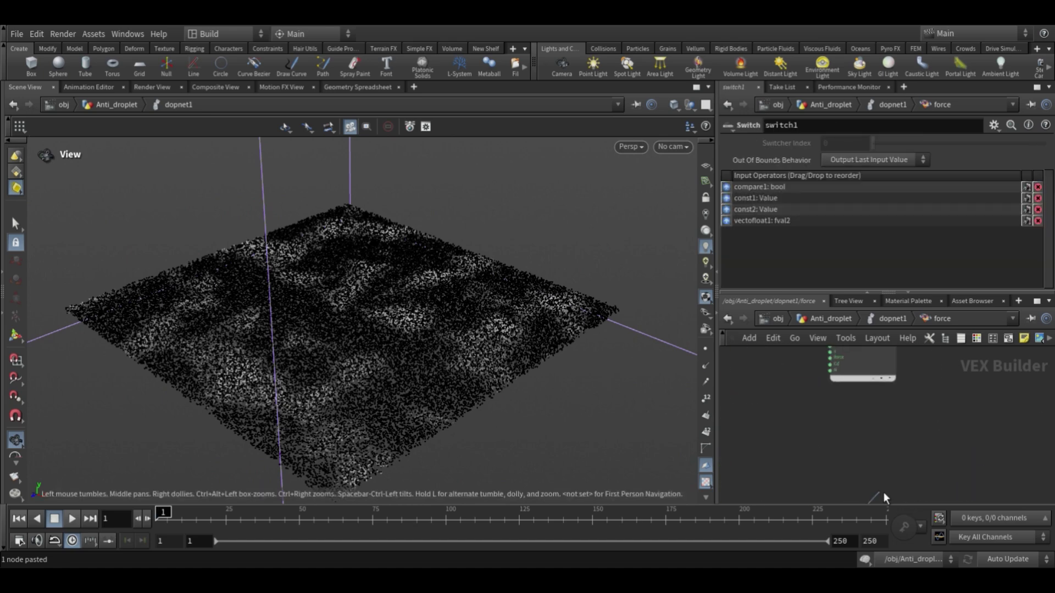
click(829, 362)
drag(862, 365, 888, 470)
key(ctrl+z)
drag(877, 363, 918, 473)
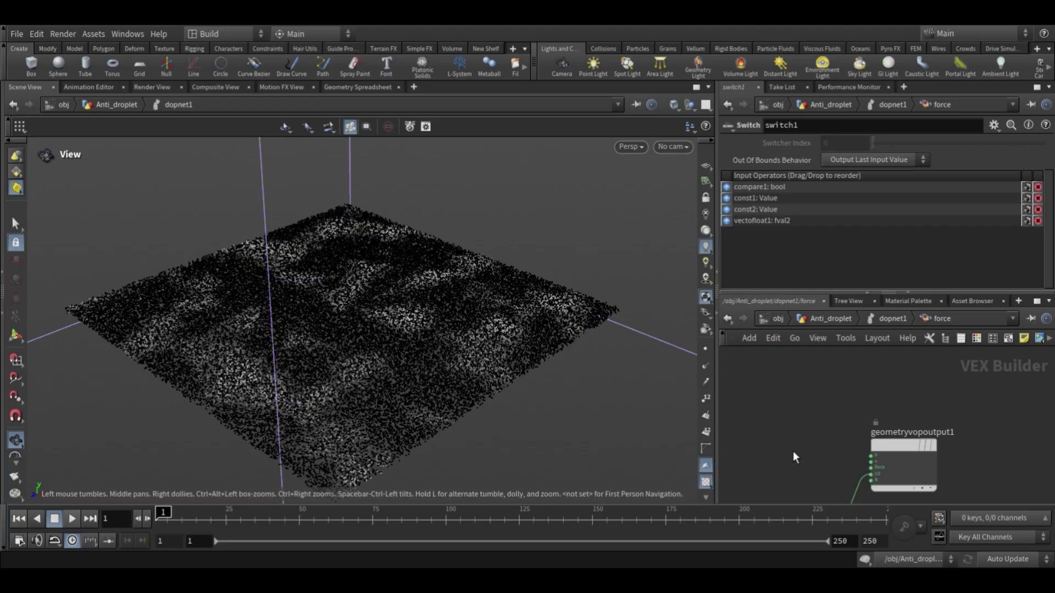
Step: Cut the misplaced wire at the output node and reconnect the Float to Vector result to the force input
middle_drag(775, 443, 835, 321)
click(890, 418)
middle_drag(917, 357, 895, 447)
click(906, 434)
key(y)
drag(855, 426, 934, 503)
click(909, 434)
click(851, 486)
middle_drag(855, 423, 868, 388)
drag(977, 394, 1012, 466)
scroll(929, 441, down, 2)
scroll(955, 418, down, 3)
middle_drag(856, 423, 961, 444)
scroll(937, 375, up, 1)
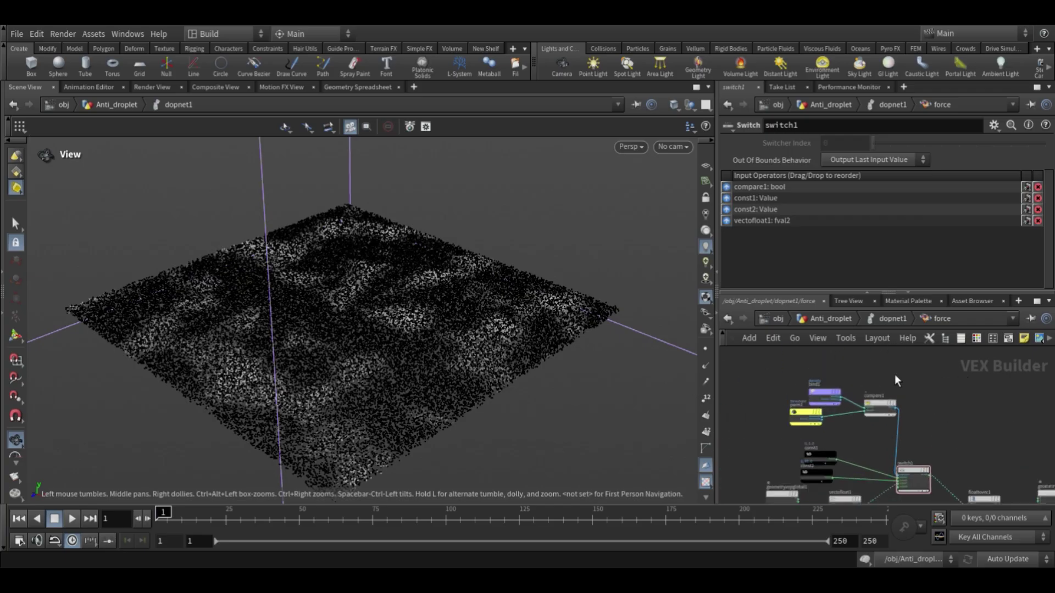
Step: Change the const2 Constant's type to Float and set its default to 80
middle_drag(963, 440, 993, 495)
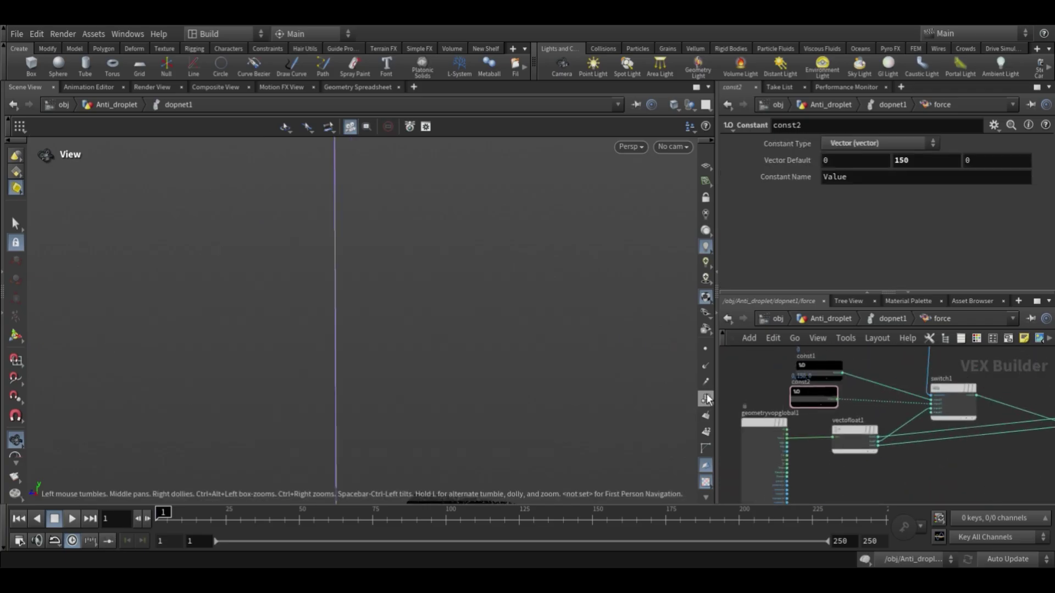
scroll(823, 384, up, 4)
scroll(872, 390, up, 2)
drag(812, 391, 775, 383)
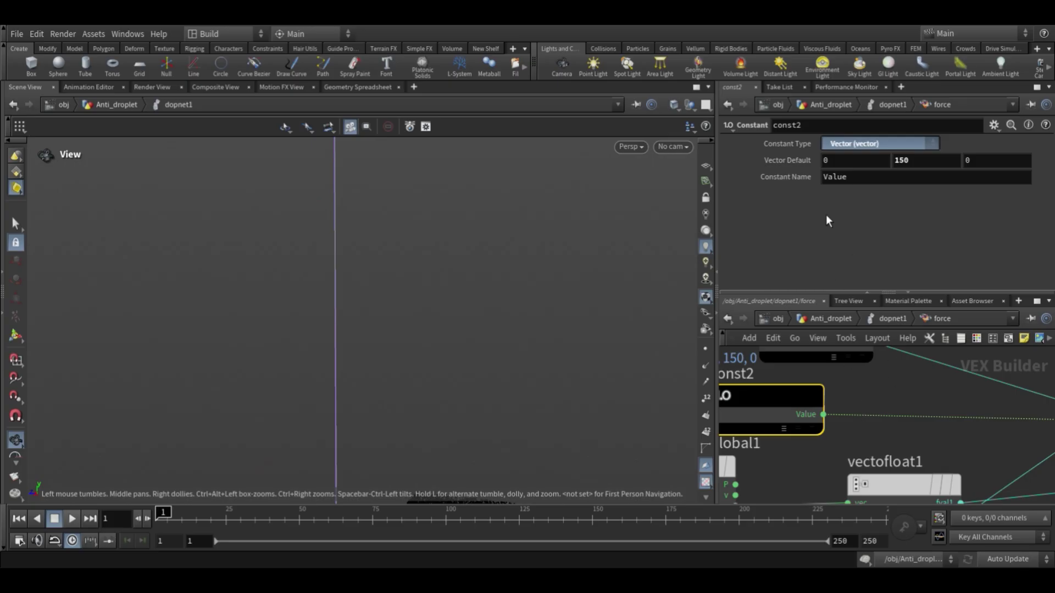
click(853, 162)
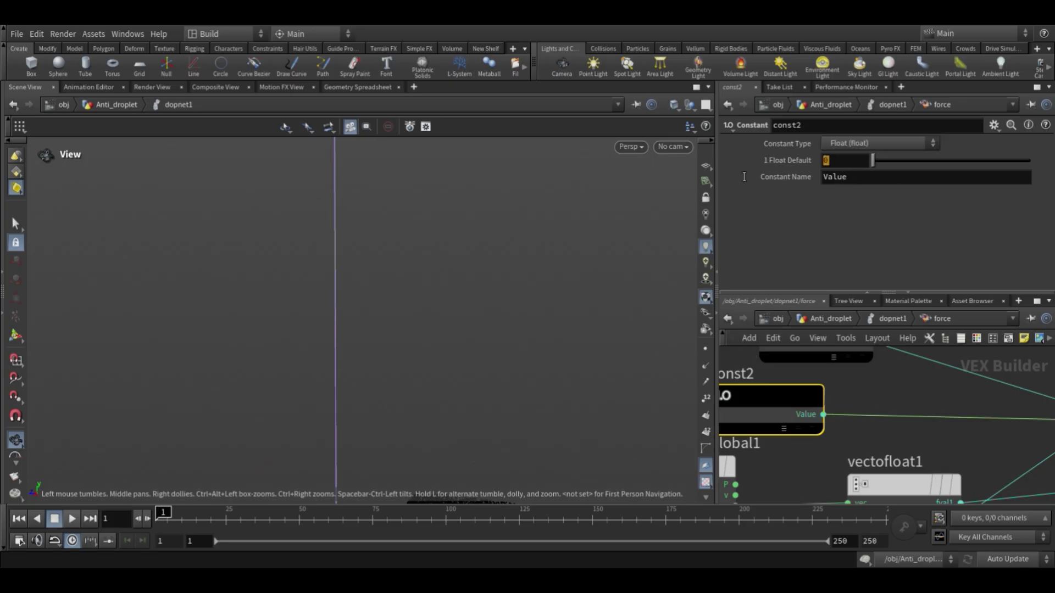
text(80)
key(Return)
Step: Frame the particles in the viewport, play the simulation to about frame 49, and inspect the rising droplets
key(f)
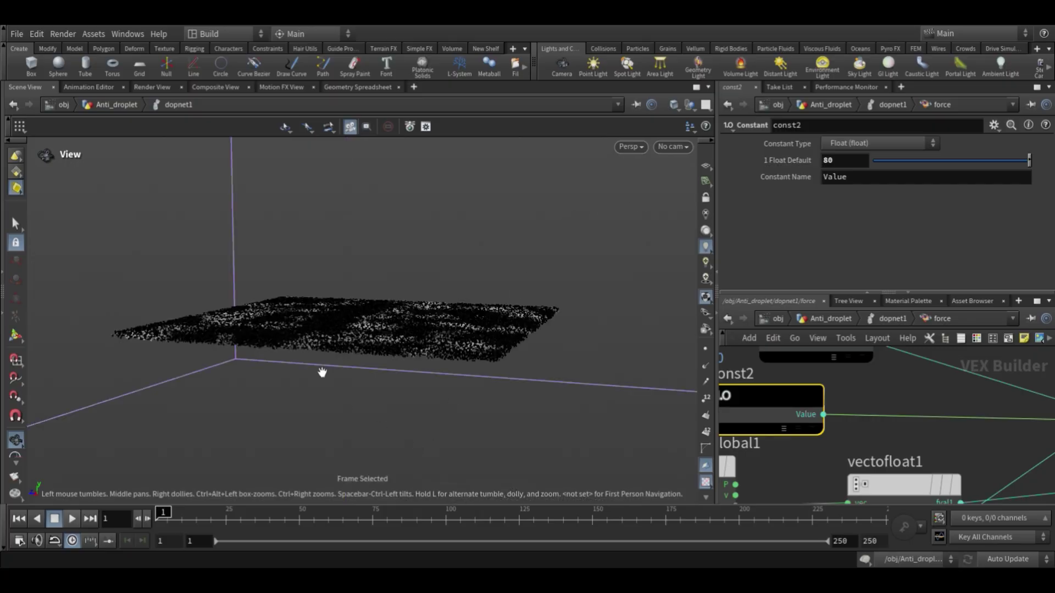
drag(347, 405, 299, 395)
click(73, 520)
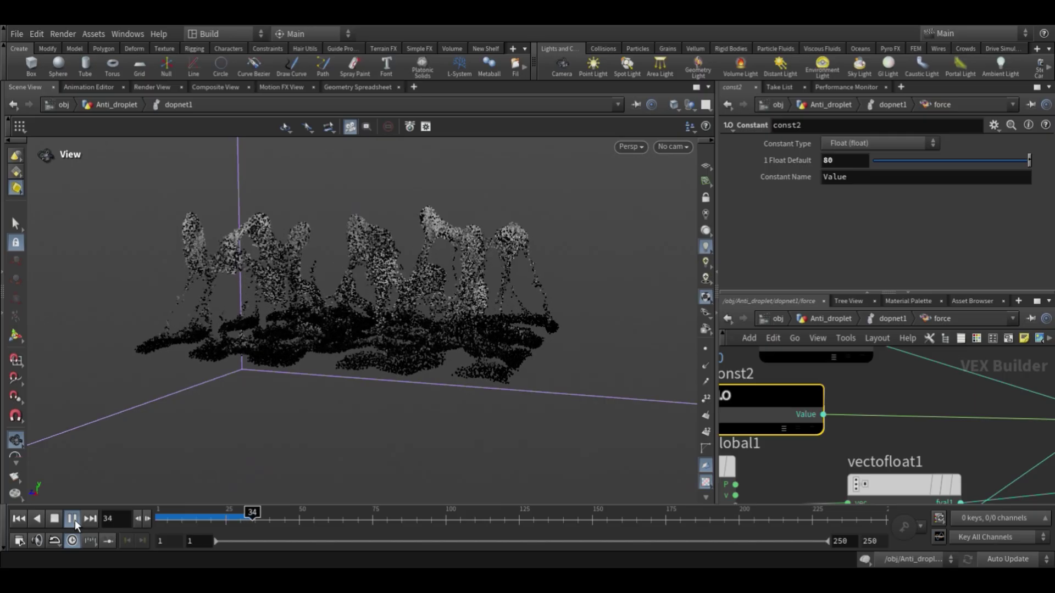
click(74, 519)
drag(467, 298, 497, 325)
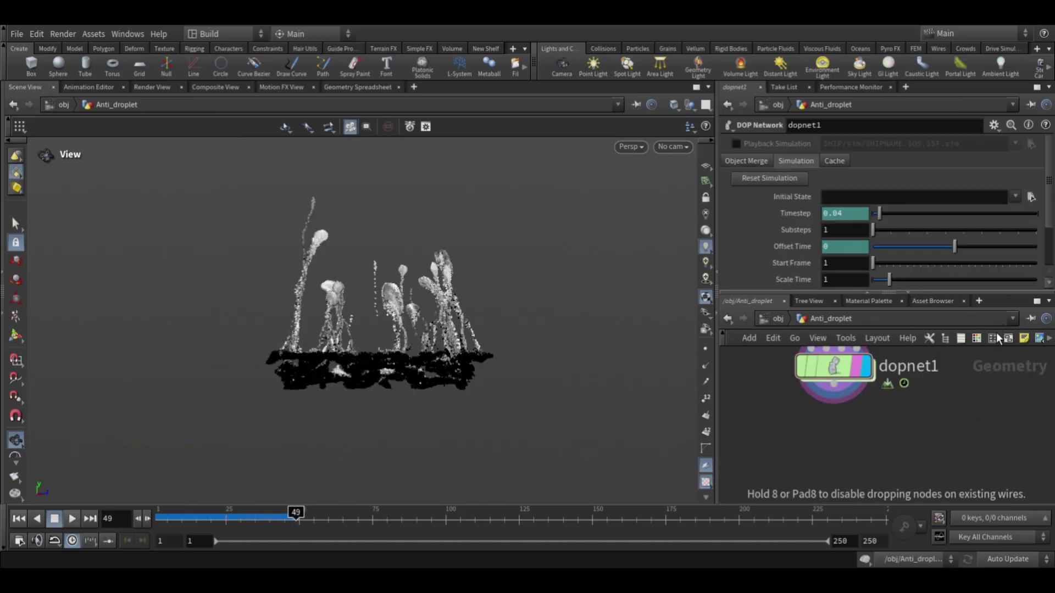
Step: Add a DOP Import node below dopnet1 in the Anti_droplet geometry and set its DOP Network to ../dopnet1
click(838, 480)
drag(842, 368, 875, 179)
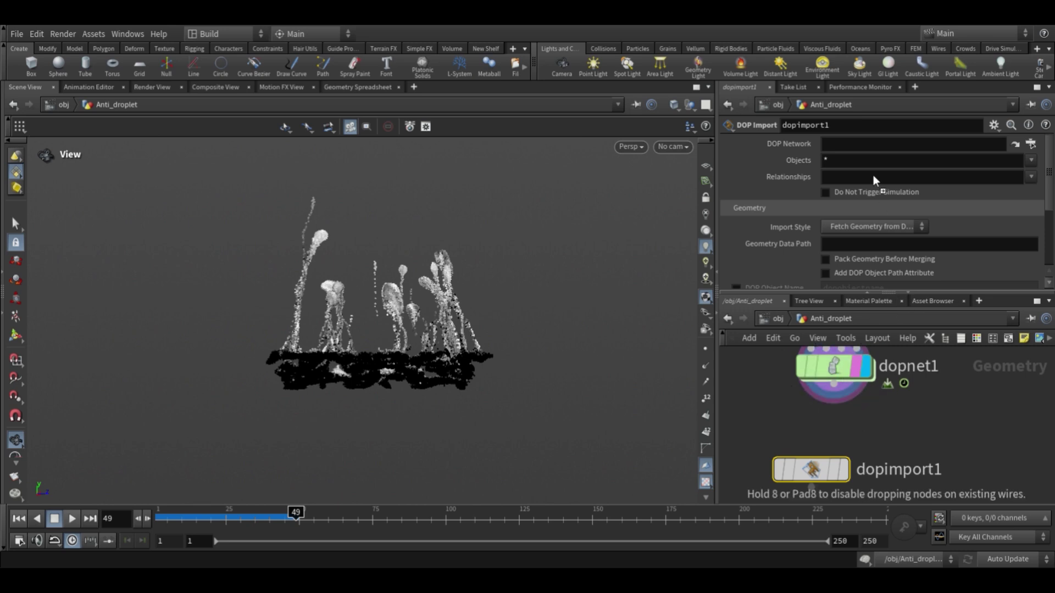
drag(856, 142, 860, 143)
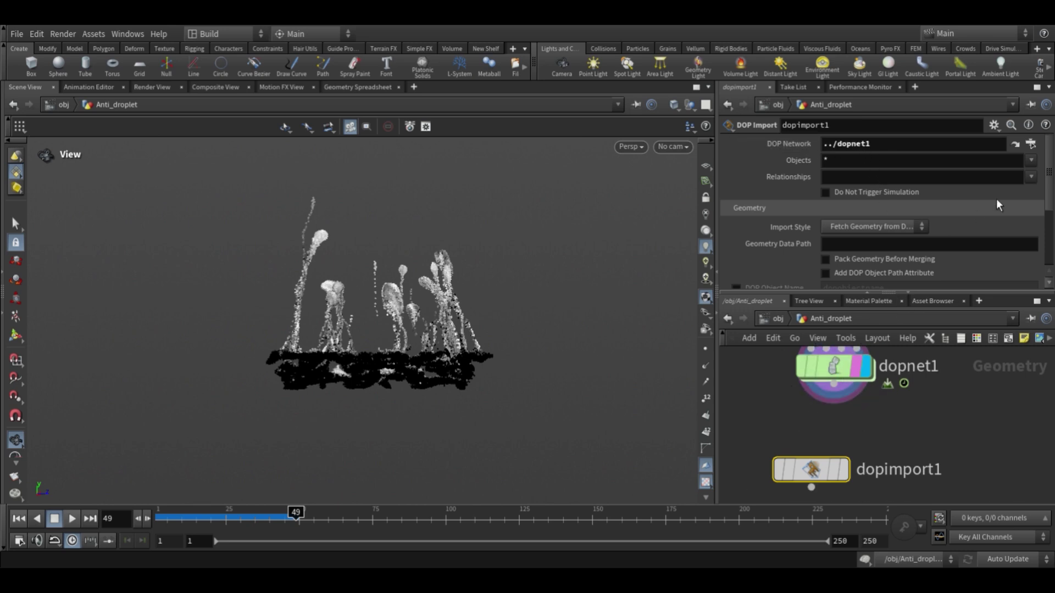
key(ctrl+z)
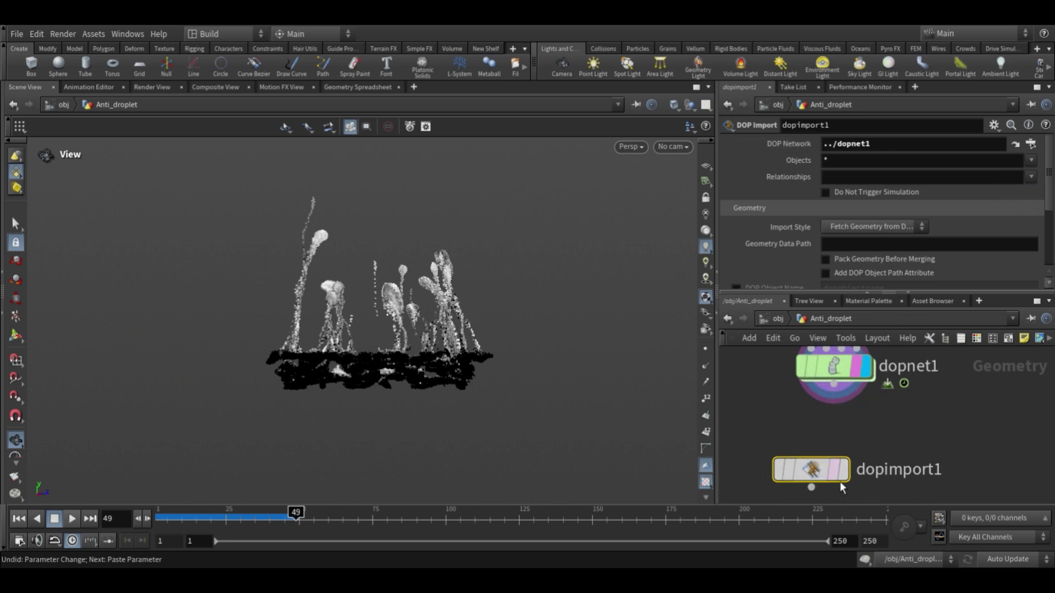
Step: Display the DOP Import node and set its Objects to flipobject1 with Relationships left empty
click(1024, 196)
key(space+f)
click(690, 105)
drag(525, 275, 461, 272)
click(703, 144)
drag(810, 471, 786, 449)
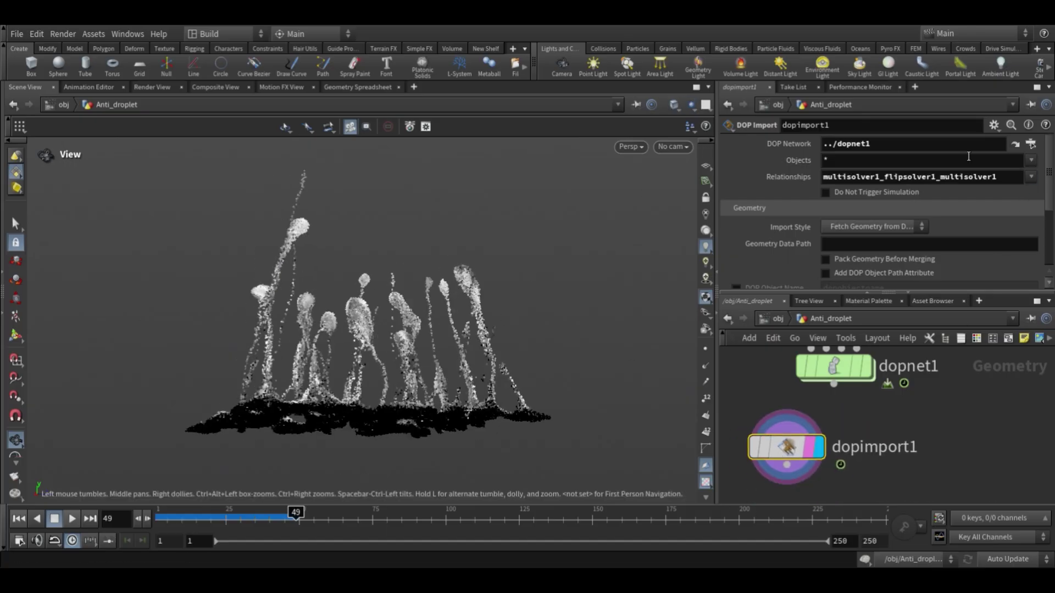
click(1031, 160)
click(1013, 189)
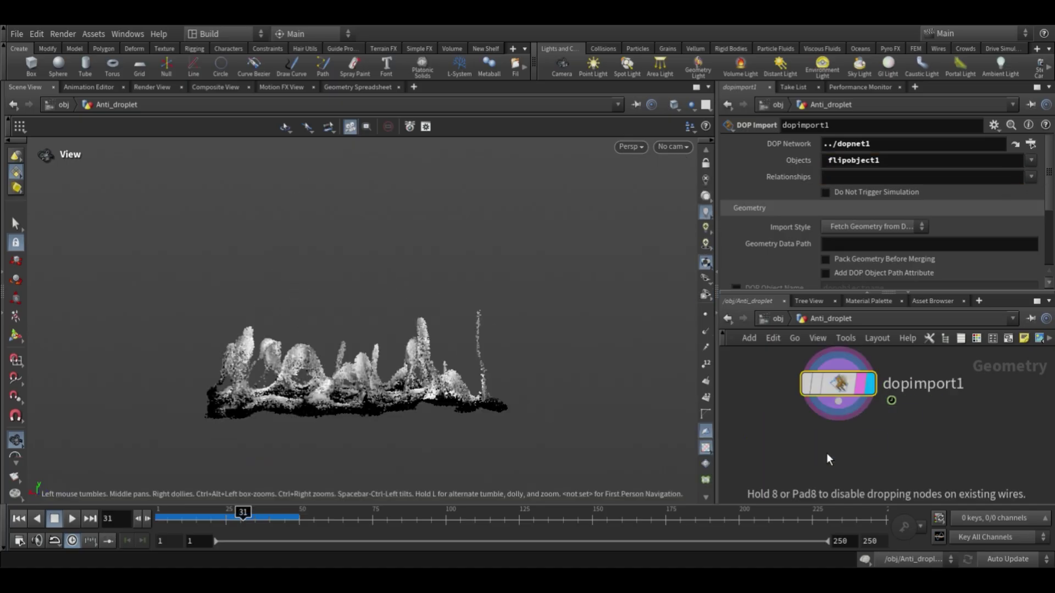
Step: Add a Fluid Compress node, wire the DOP Import into its first input, and display it
click(831, 458)
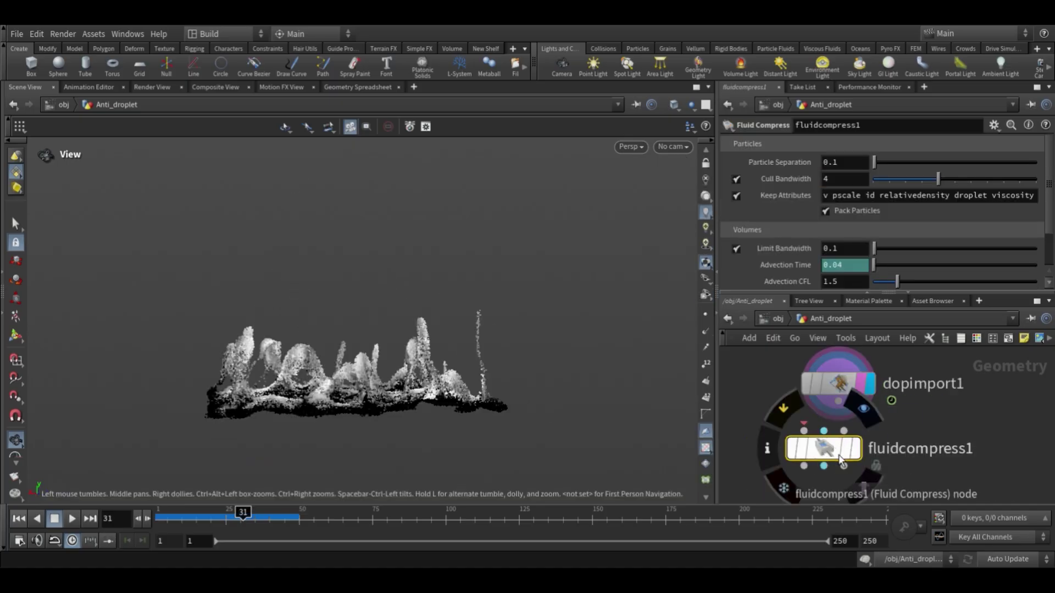
drag(827, 452, 861, 476)
click(805, 450)
click(837, 402)
click(885, 473)
drag(466, 400, 541, 379)
scroll(839, 225, down, 3)
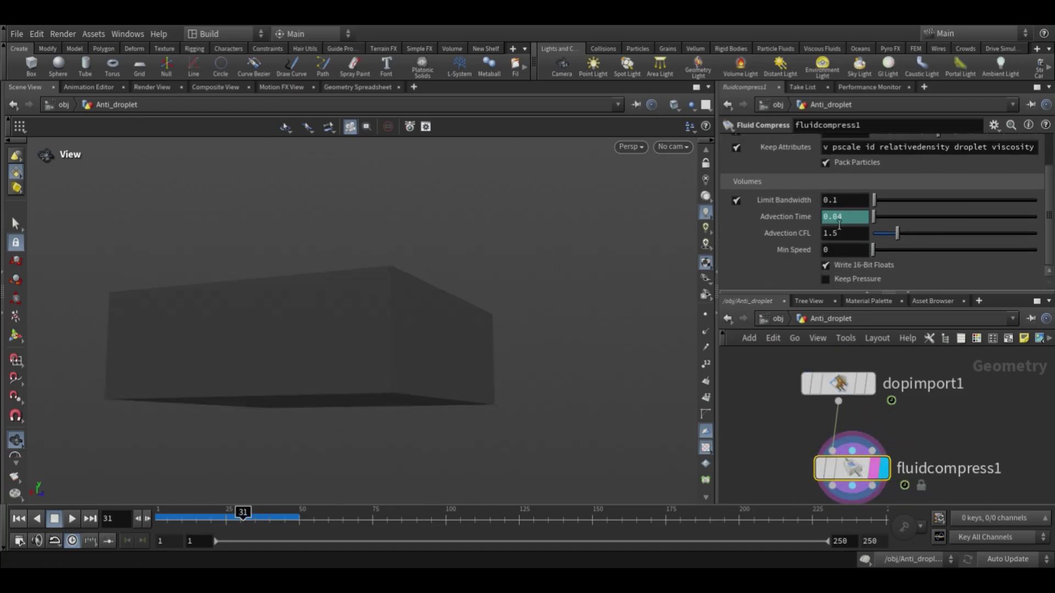
scroll(839, 230, up, 3)
Step: Add a File Cache node on the Fluid Compress's first output, display it, and bypass it
middle_drag(894, 471, 895, 382)
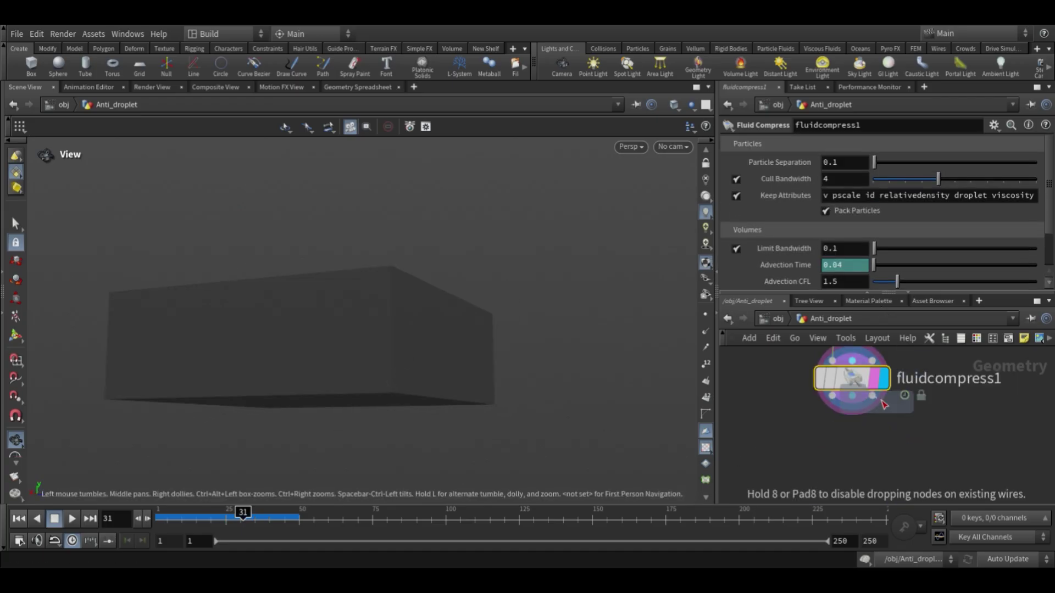
click(836, 410)
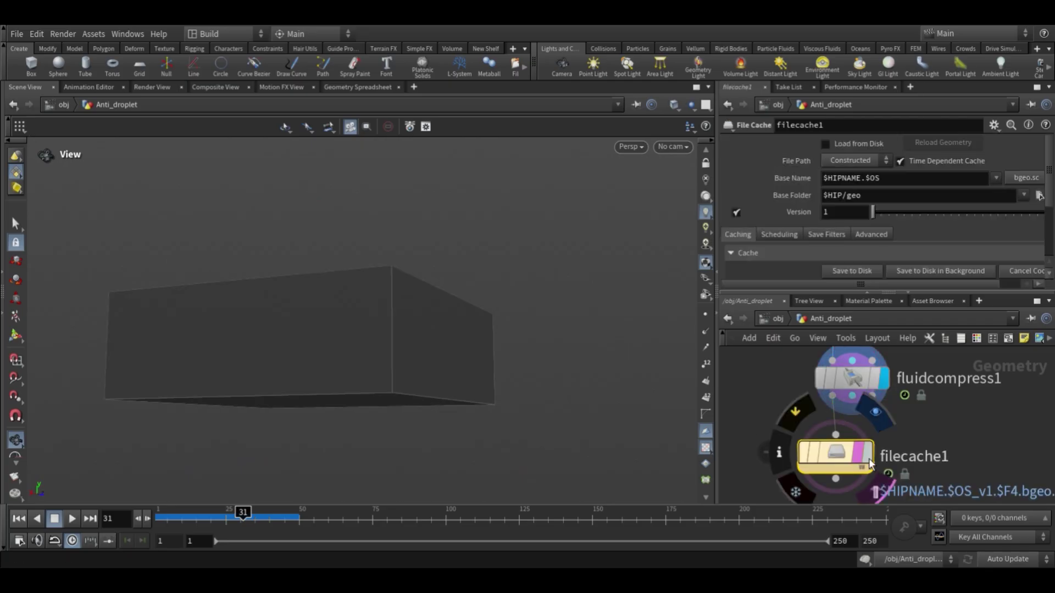
click(867, 455)
double_click(882, 456)
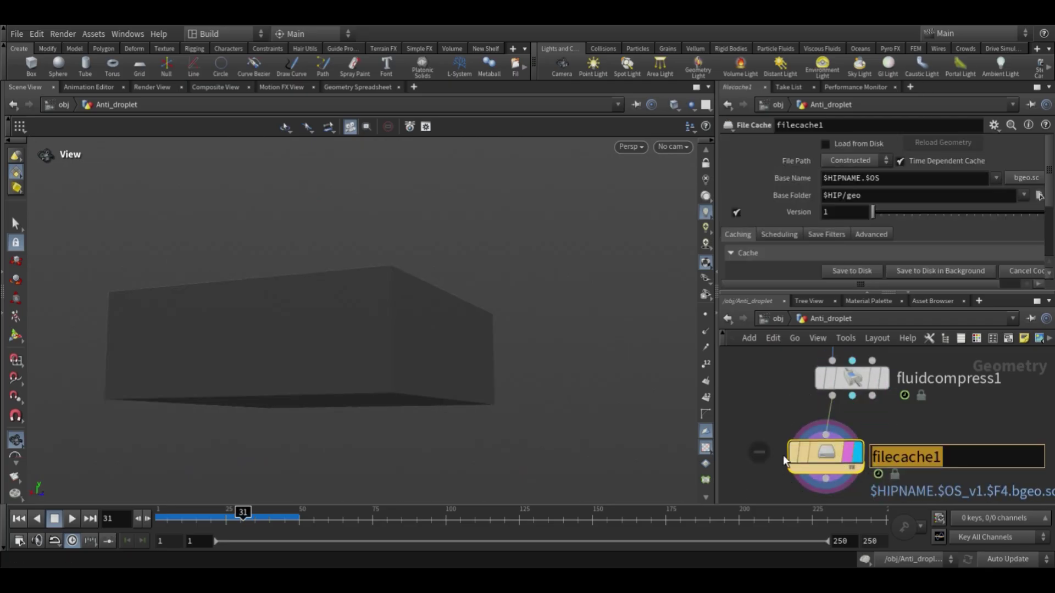
middle_drag(956, 426, 999, 375)
click(838, 402)
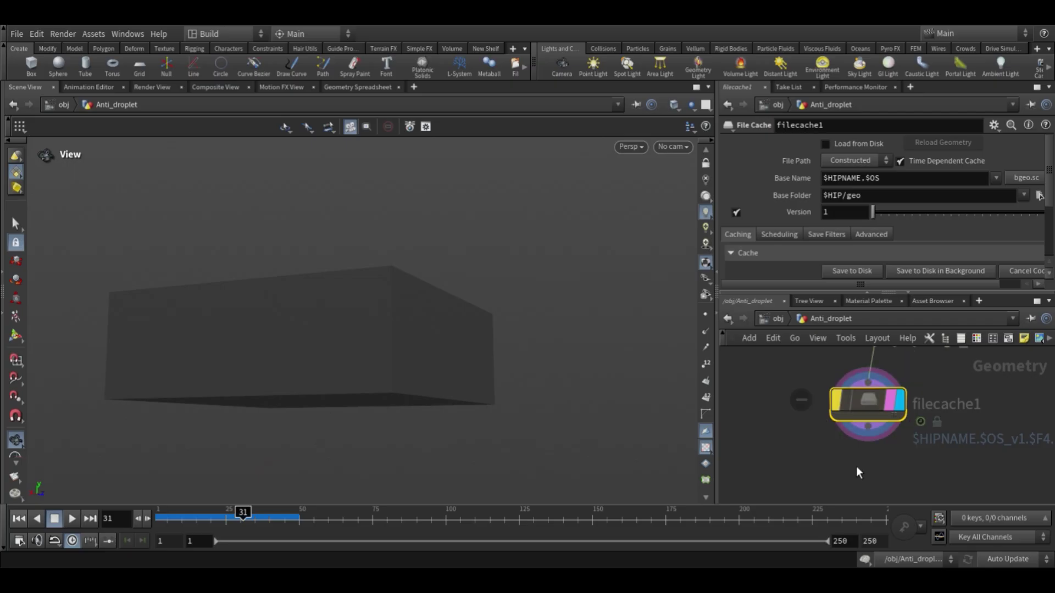
Step: Add a Particle Fluid Surface node after the File Cache and display it
middle_drag(856, 466, 882, 420)
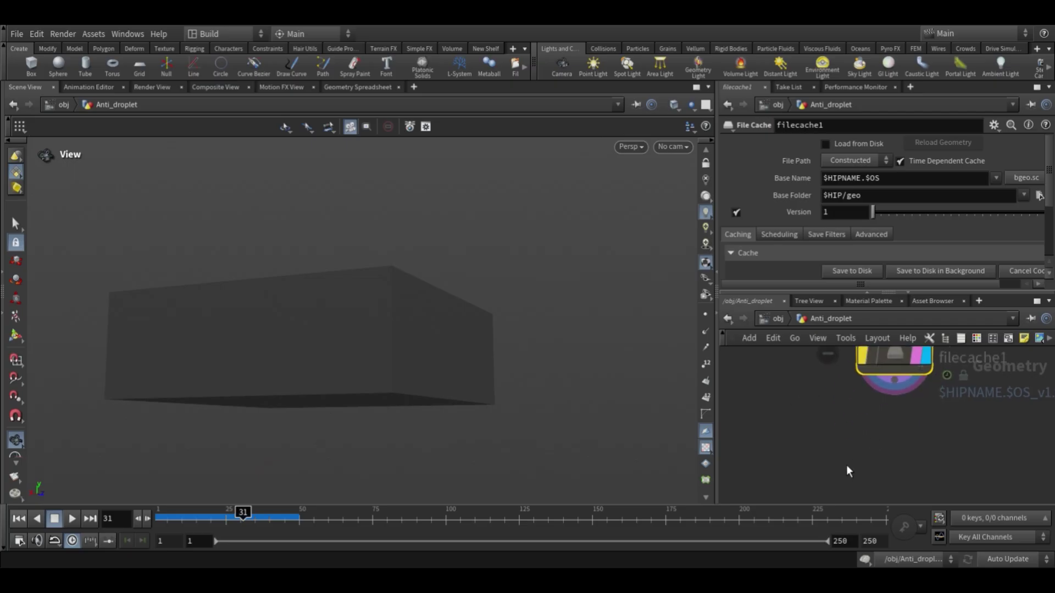
click(1009, 284)
click(896, 385)
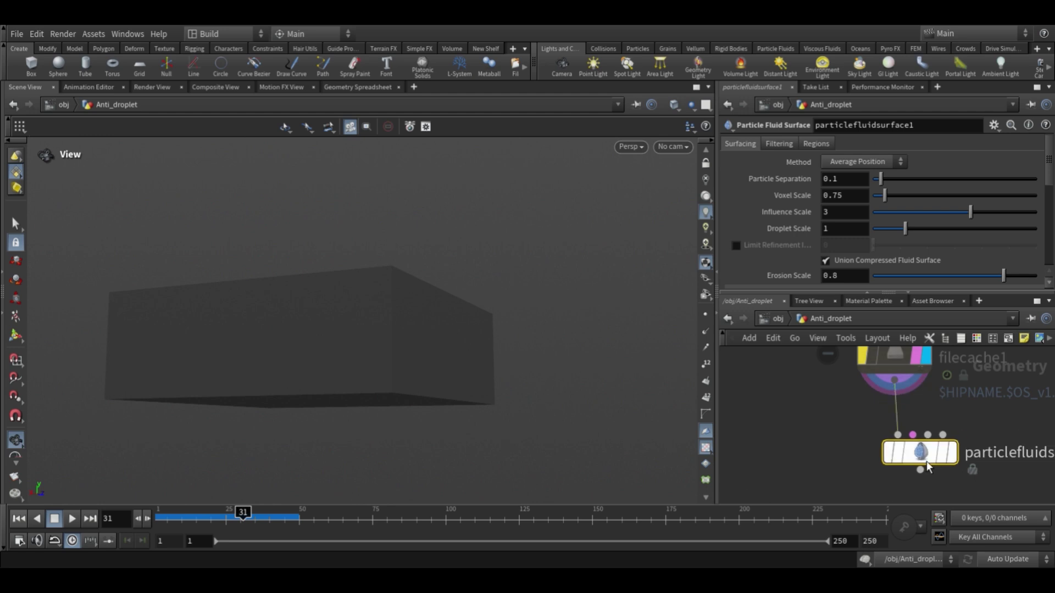
scroll(805, 462, down, 2)
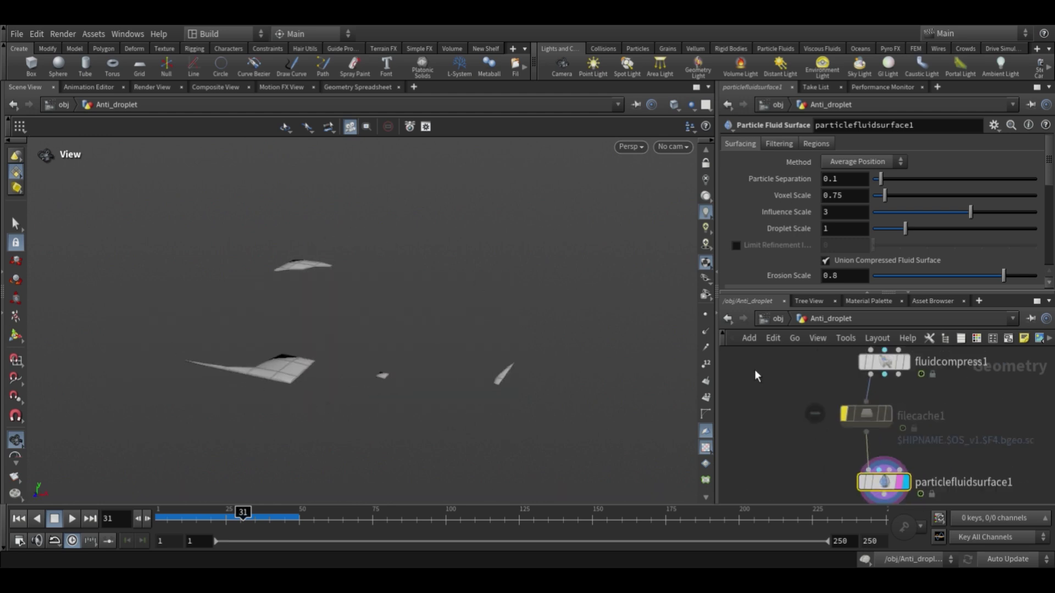
Step: Set the Particle Fluid Surface to visualize Velocity and convert to Particles, and check the result around frame 26
scroll(819, 243, down, 10)
click(838, 242)
click(845, 259)
scroll(888, 167, up, 1)
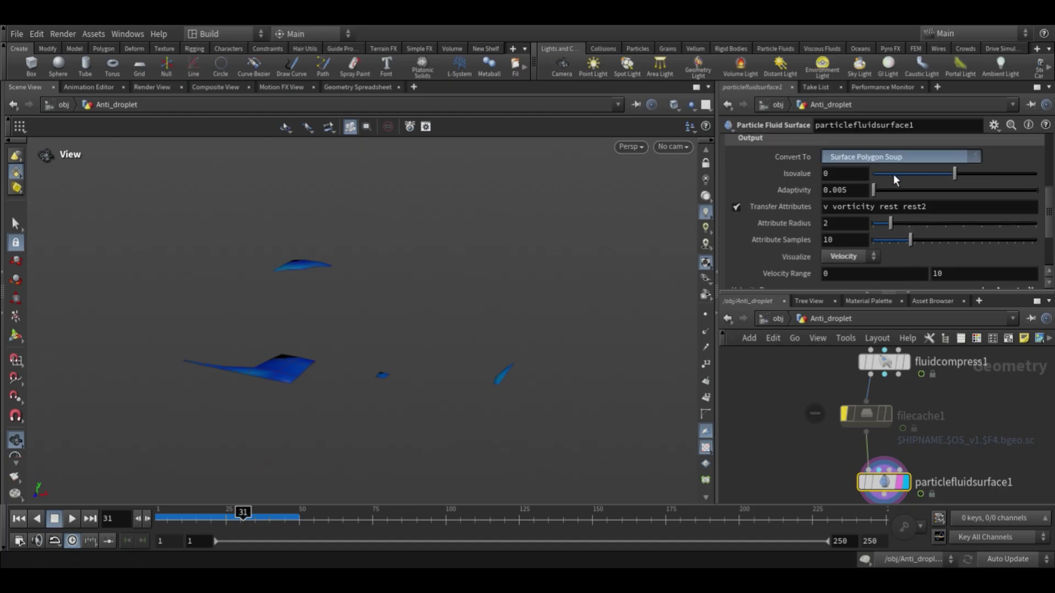
click(893, 157)
click(893, 146)
scroll(405, 307, down, 1)
mouse_move(235, 520)
mouse_down()
mouse_move(163, 520)
mouse_move(229, 520)
mouse_up()
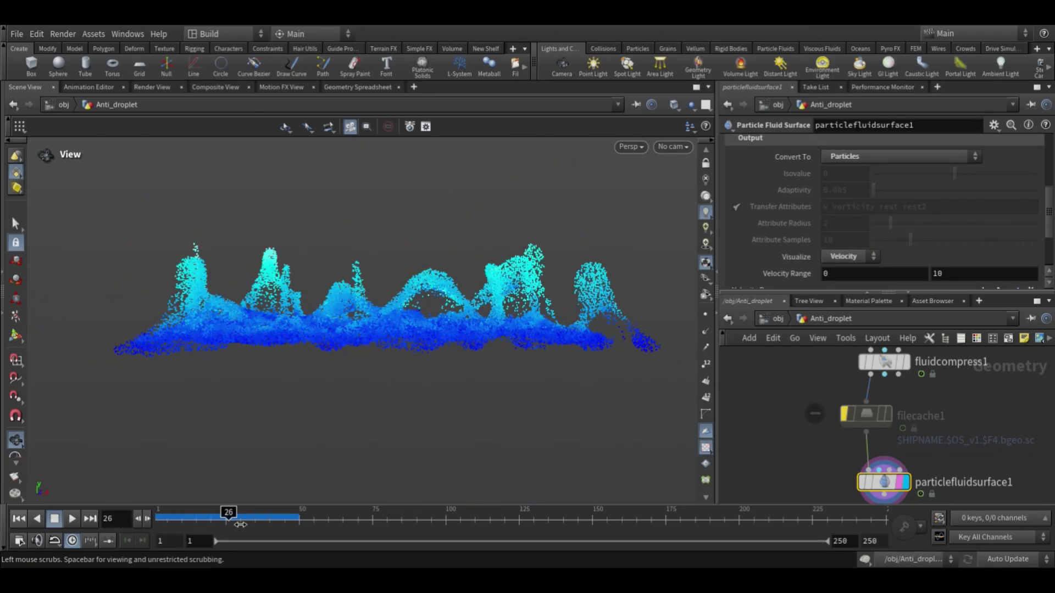
Step: Save the File Cache's frames 1 to 100 to disk
click(852, 415)
click(852, 173)
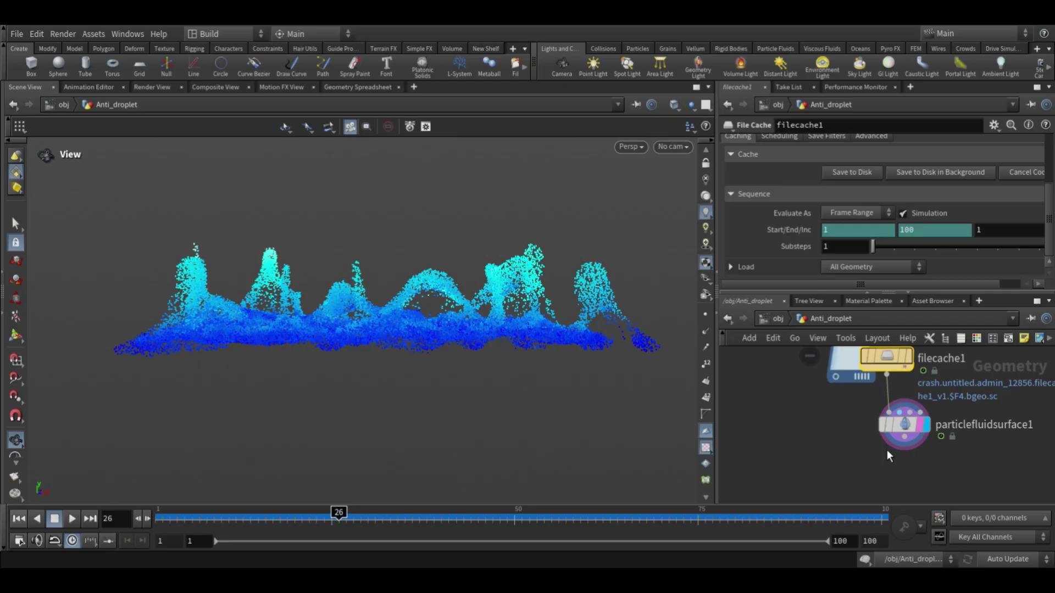
scroll(887, 450, up, 3)
Step: Scrub through the cached simulation with the velocity-coloured particles and inspect their shape at frame 46
drag(917, 420, 936, 438)
mouse_move(803, 410)
mouse_down()
mouse_move(891, 461)
mouse_move(942, 434)
mouse_up()
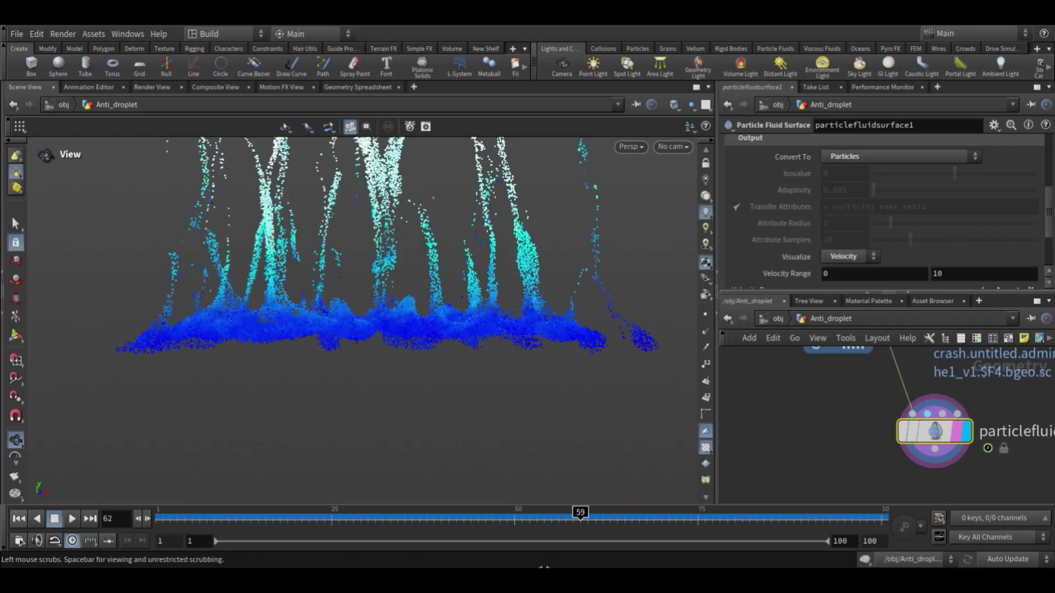
scroll(816, 437, down, 2)
middle_drag(818, 452, 814, 432)
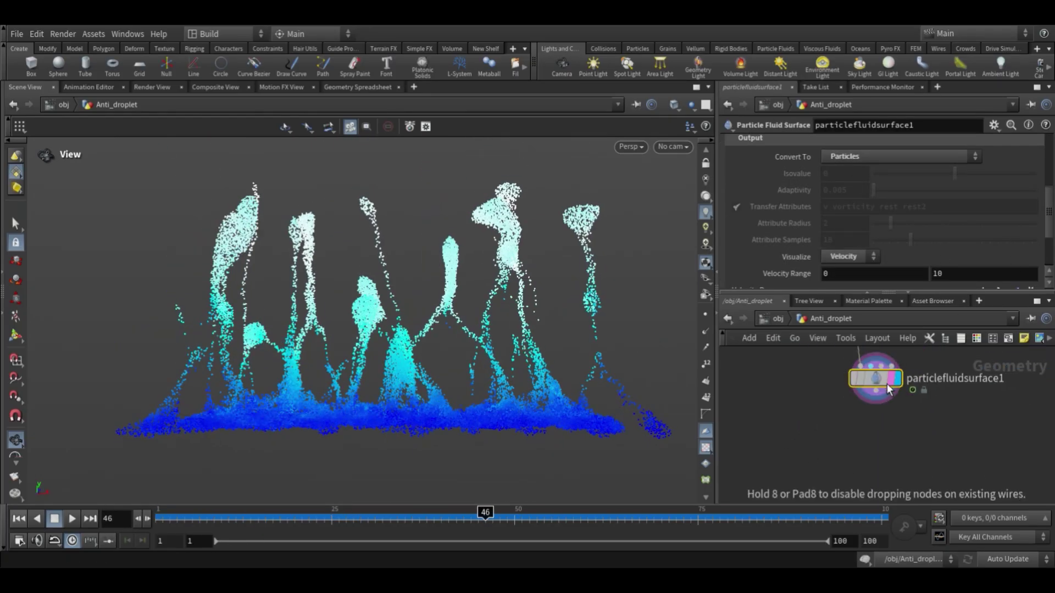
drag(373, 318, 407, 346)
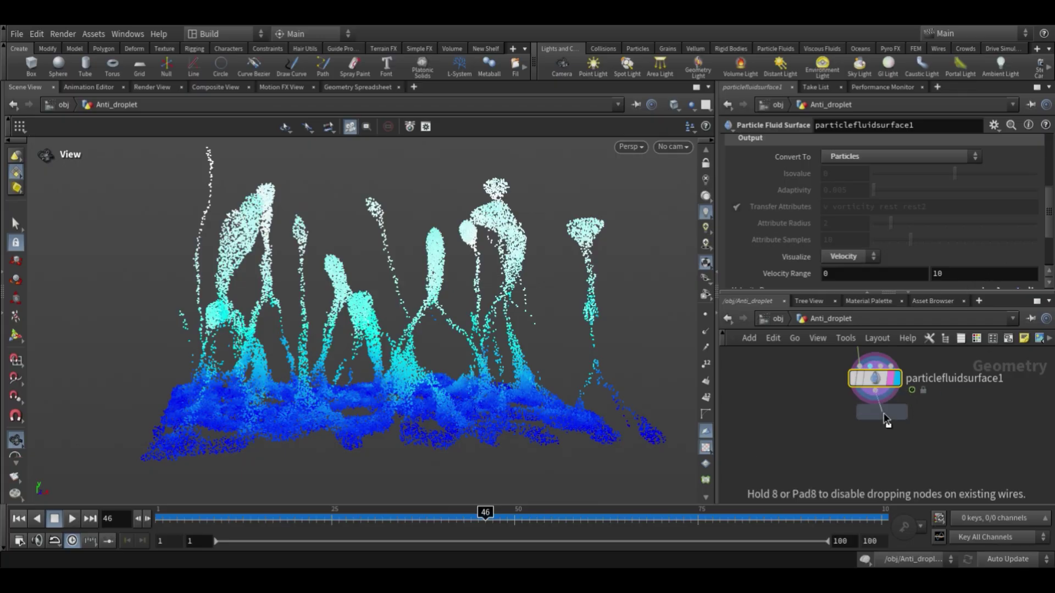
Step: Add a second Particle Fluid Surface node after the first one and display it
click(883, 424)
drag(885, 429, 895, 440)
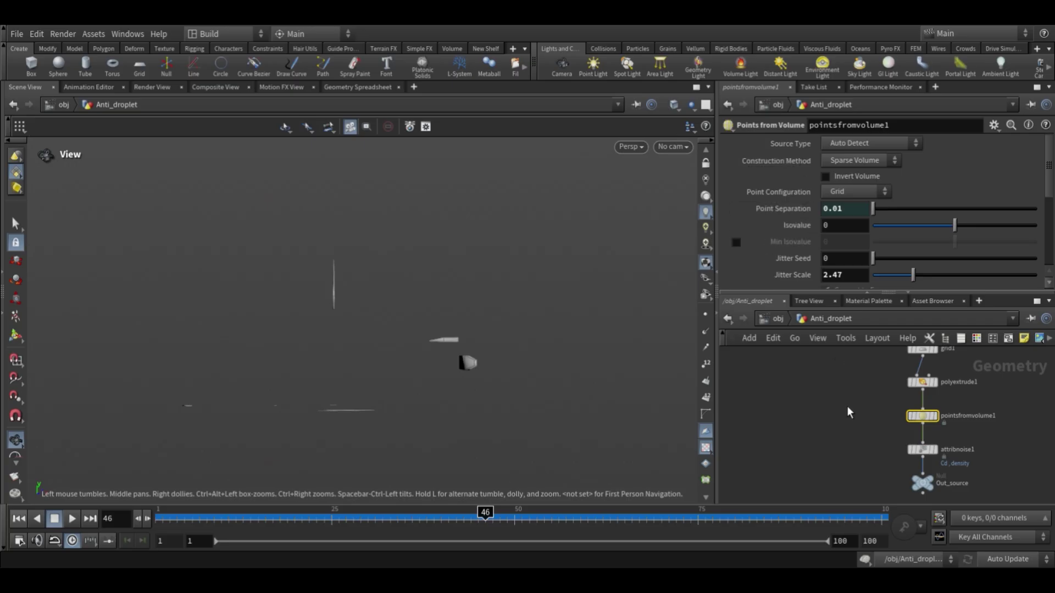
Step: Match the second Particle Fluid Surface's Particle Separation to the Point Separation of the Points from Volume node
middle_drag(853, 474, 827, 383)
scroll(827, 383, down, 4)
middle_drag(918, 464, 902, 510)
scroll(831, 442, up, 3)
click(856, 383)
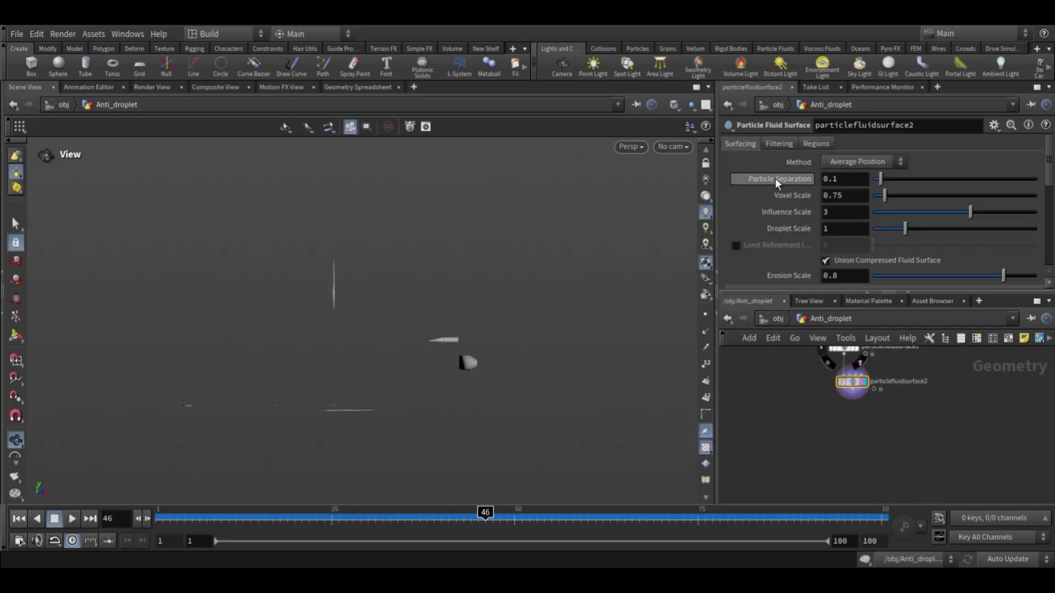